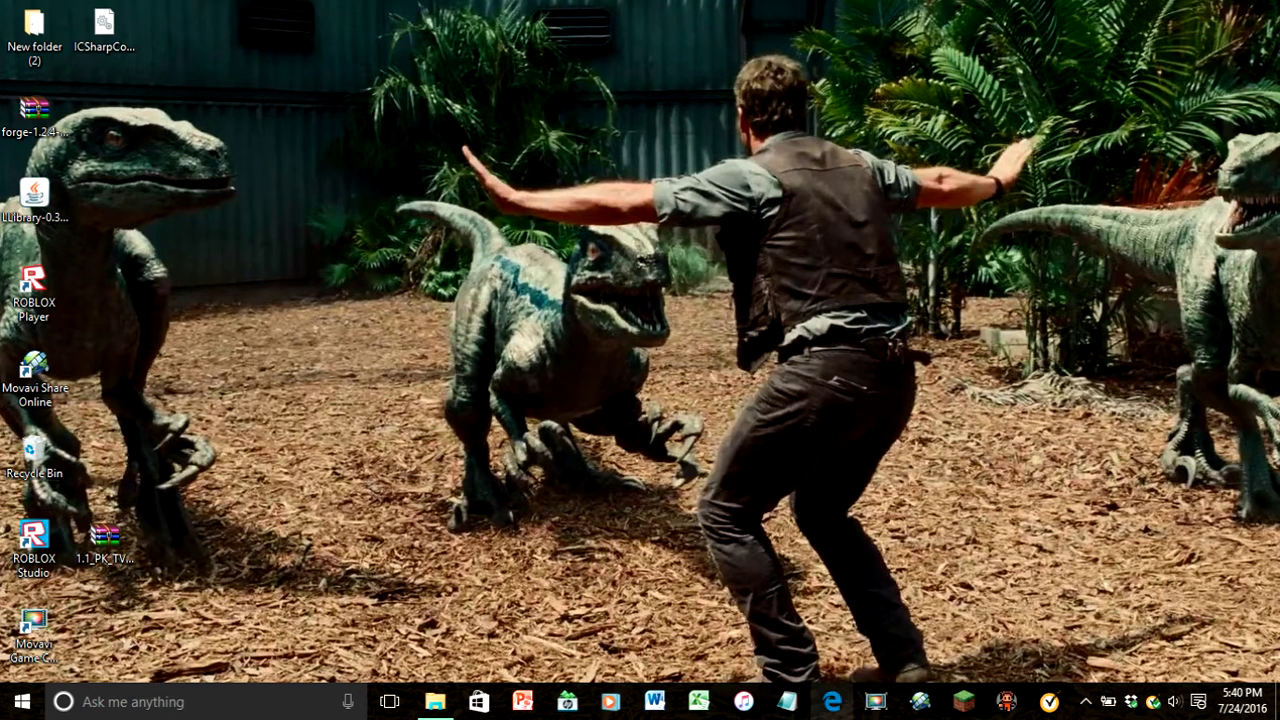
- Switch to Microsoft Edge and search the web for "minecraft forge" in a new tab
{"action": "left_click", "coordinate": [826, 705]}
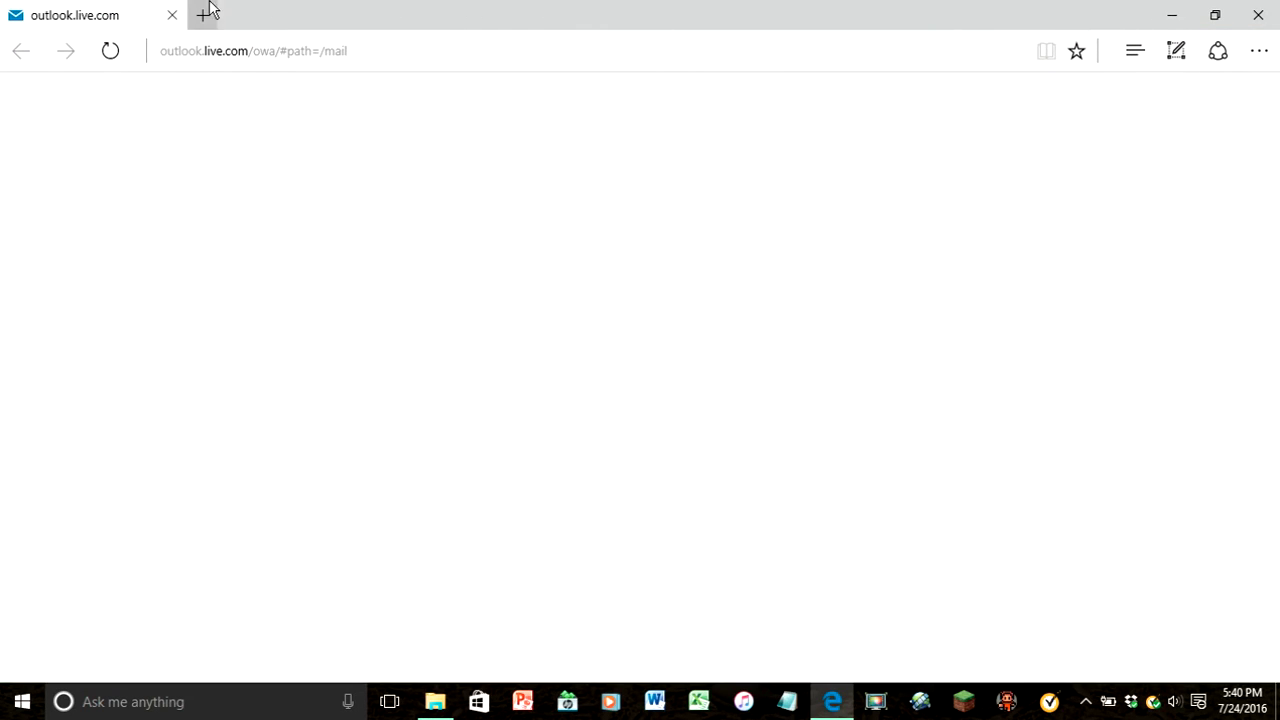
{"action": "left_click", "coordinate": [205, 14]}
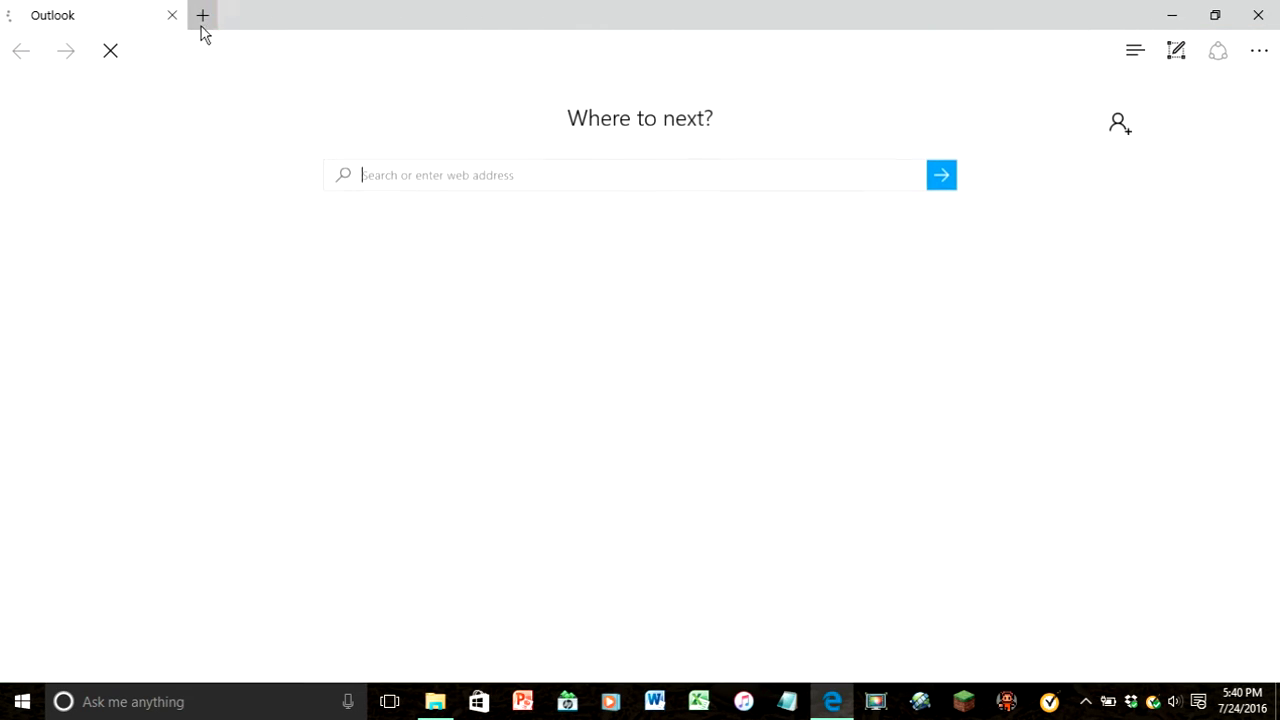
{"action": "type", "text": "min"}
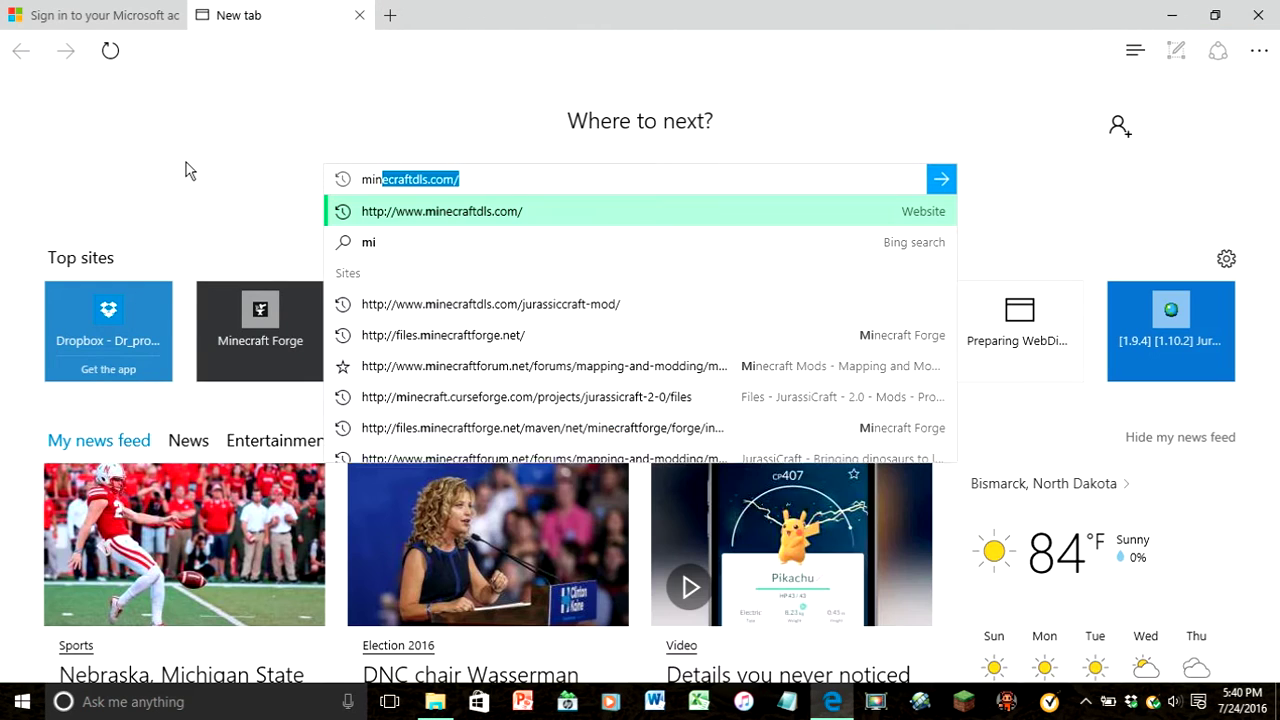
{"action": "type", "text": "ecraf"}
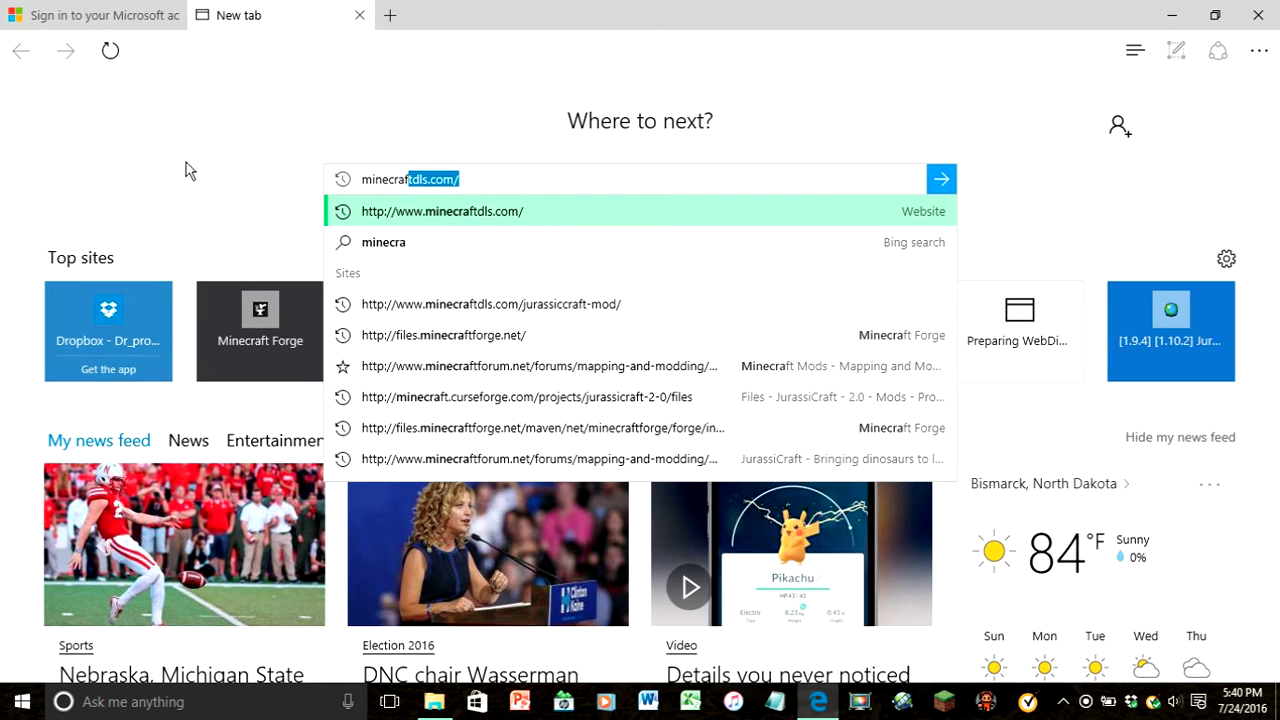
{"action": "type", "text": "t fo"}
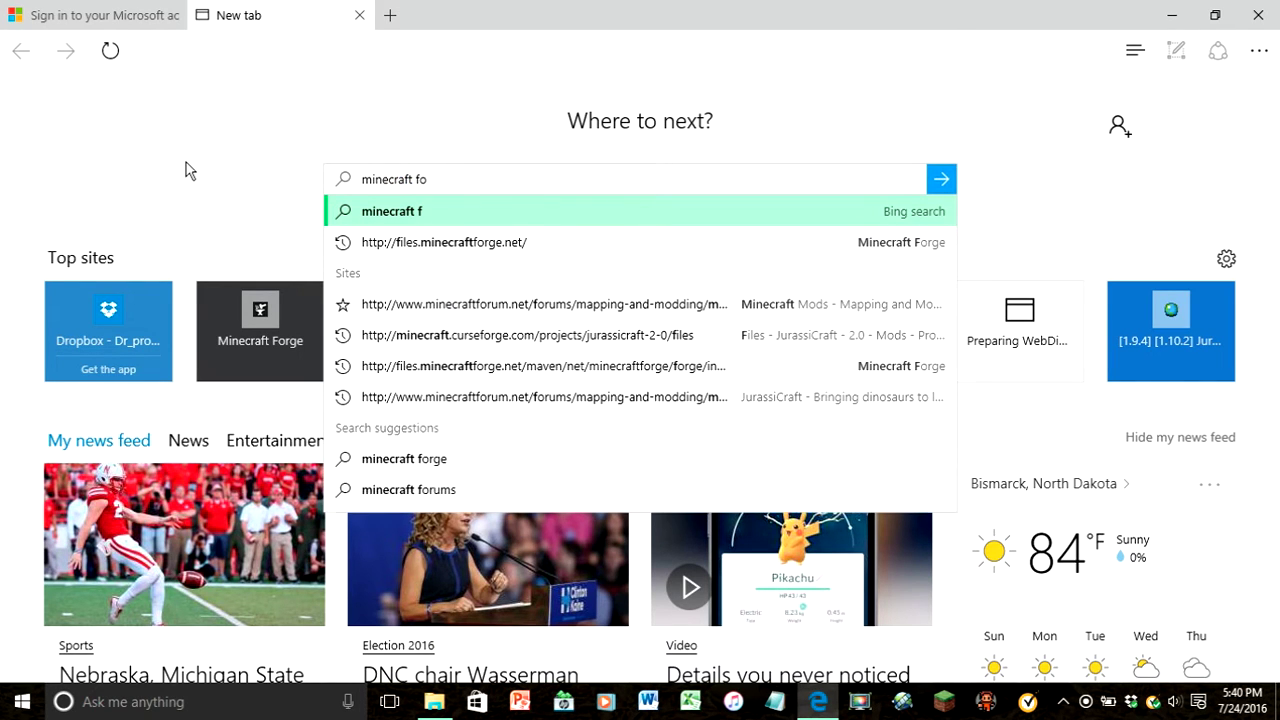
{"action": "type", "text": "rge"}
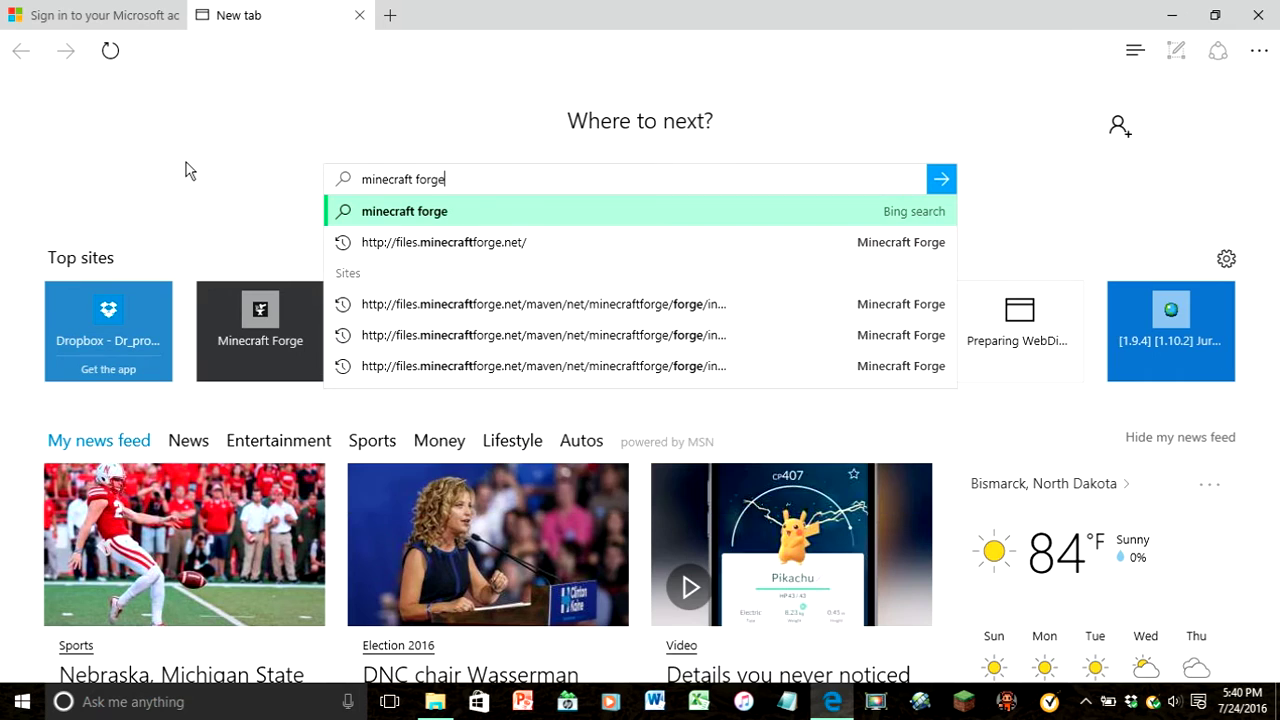
{"action": "key", "text": "Return"}
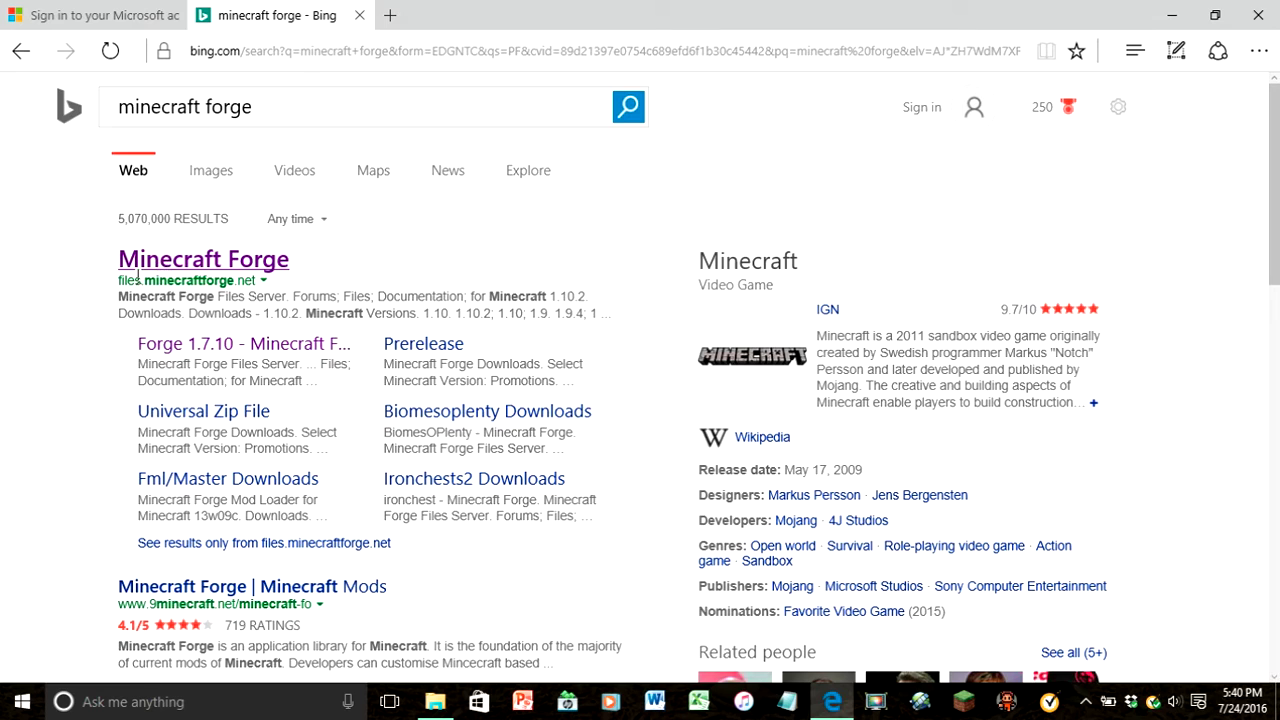
- Open the Minecraft Forge files site and download the recommended 1.10.2 - 12.18.1.2011 Installer, skipping the advertisement page
{"action": "left_click", "coordinate": [262, 266]}
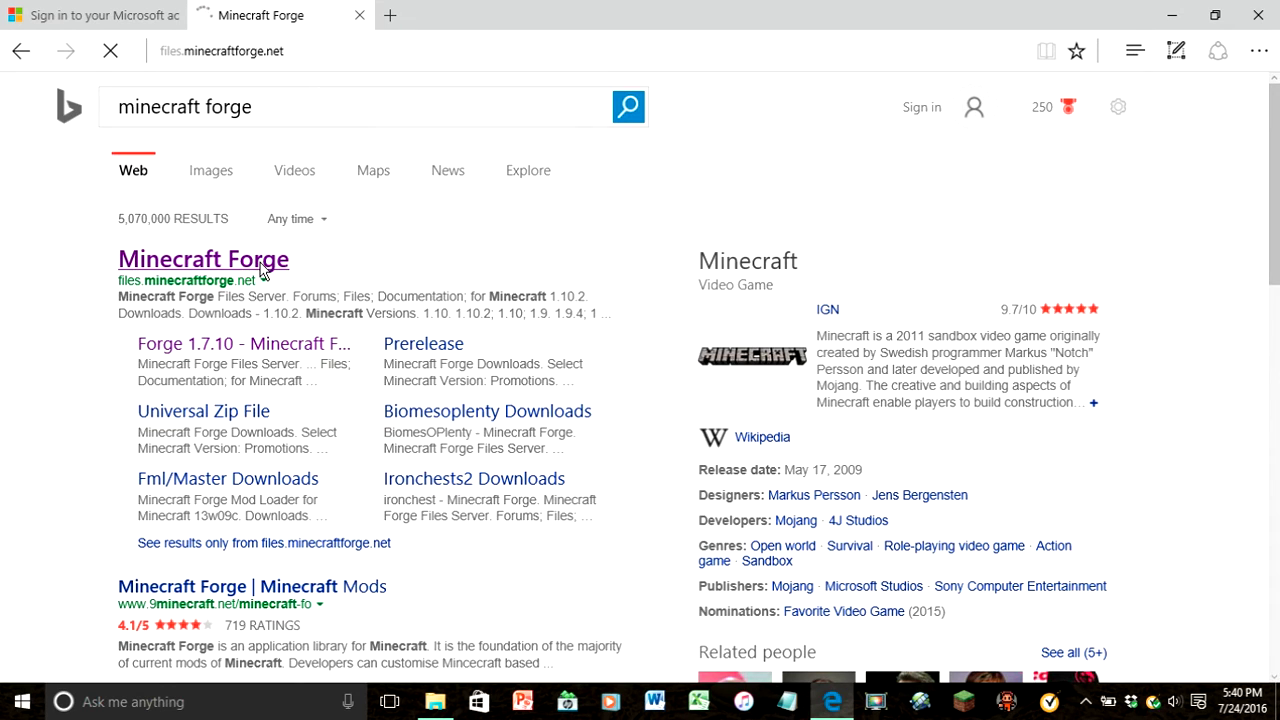
{"action": "scroll", "coordinate": [516, 513], "scroll_direction": "down", "scroll_amount": 3}
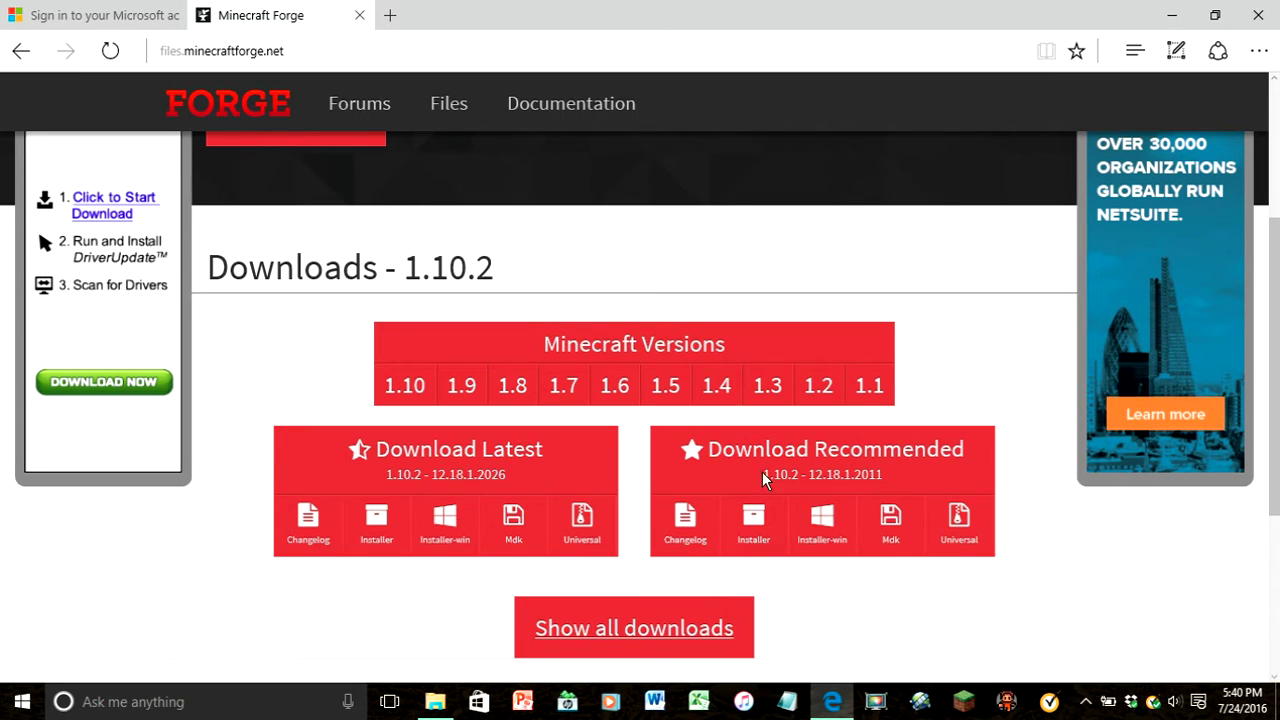
{"action": "left_click_drag", "start_coordinate": [805, 475], "coordinate": [907, 475]}
{"action": "left_click", "coordinate": [949, 473]}
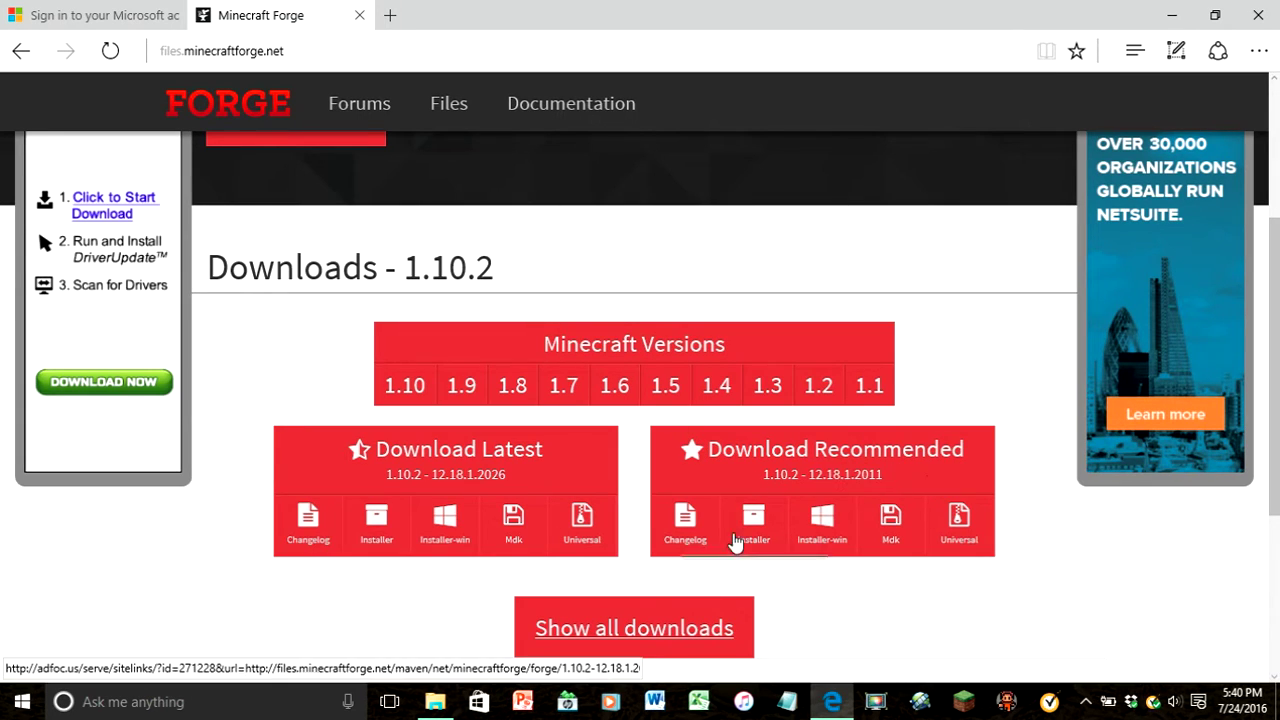
{"action": "left_click", "coordinate": [751, 522]}
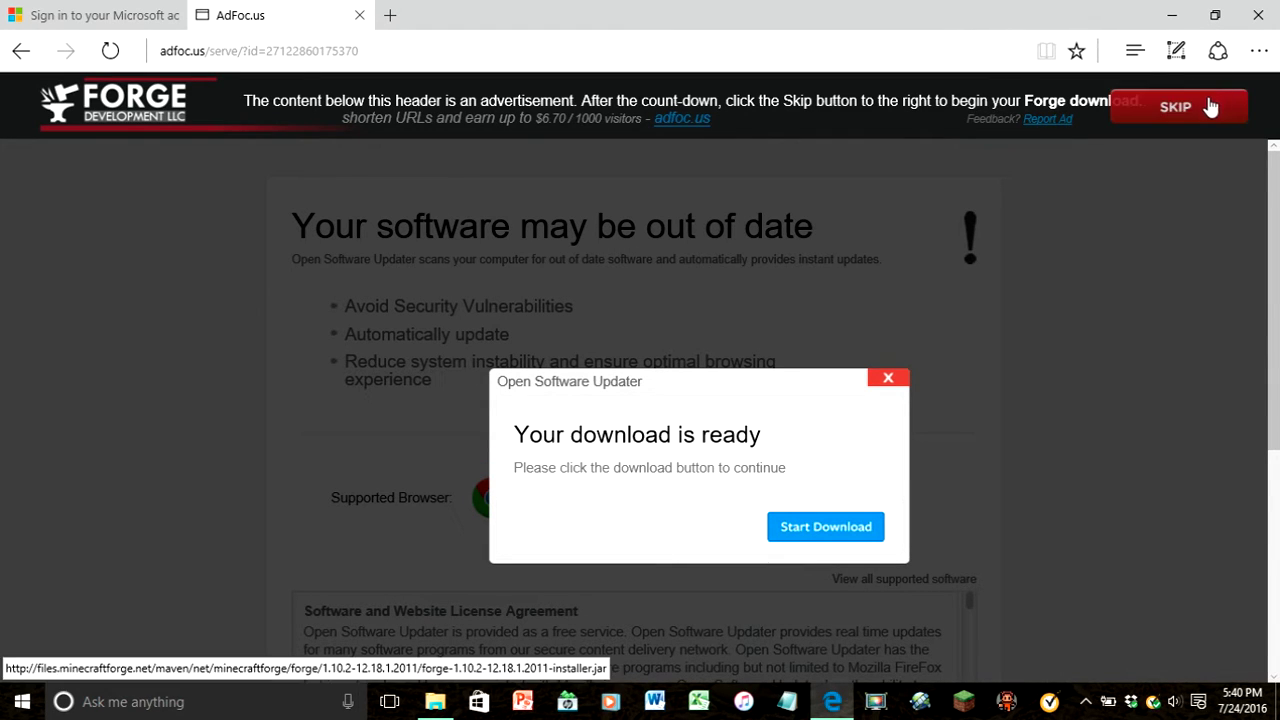
{"action": "left_click", "coordinate": [1205, 107]}
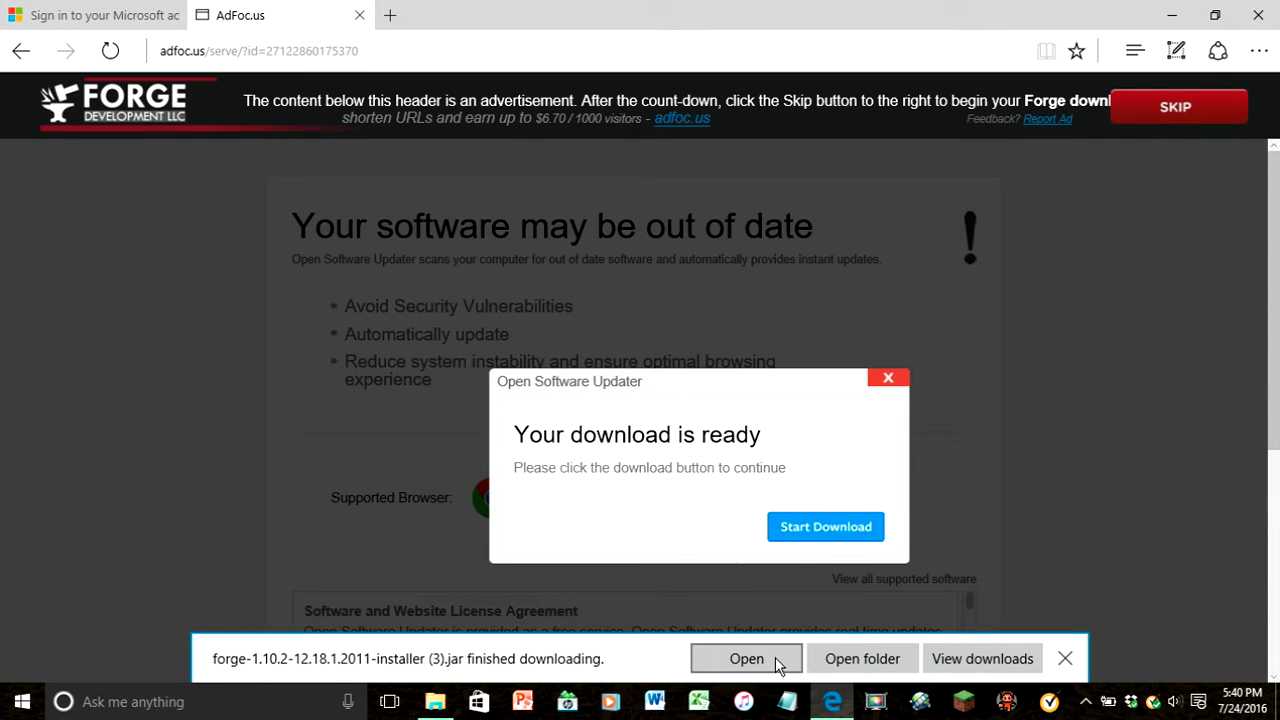
- Run the downloaded Forge installer, minimize the browser, and move the installer window out of the way
{"action": "left_click", "coordinate": [1170, 13]}
{"action": "left_click", "coordinate": [832, 701]}
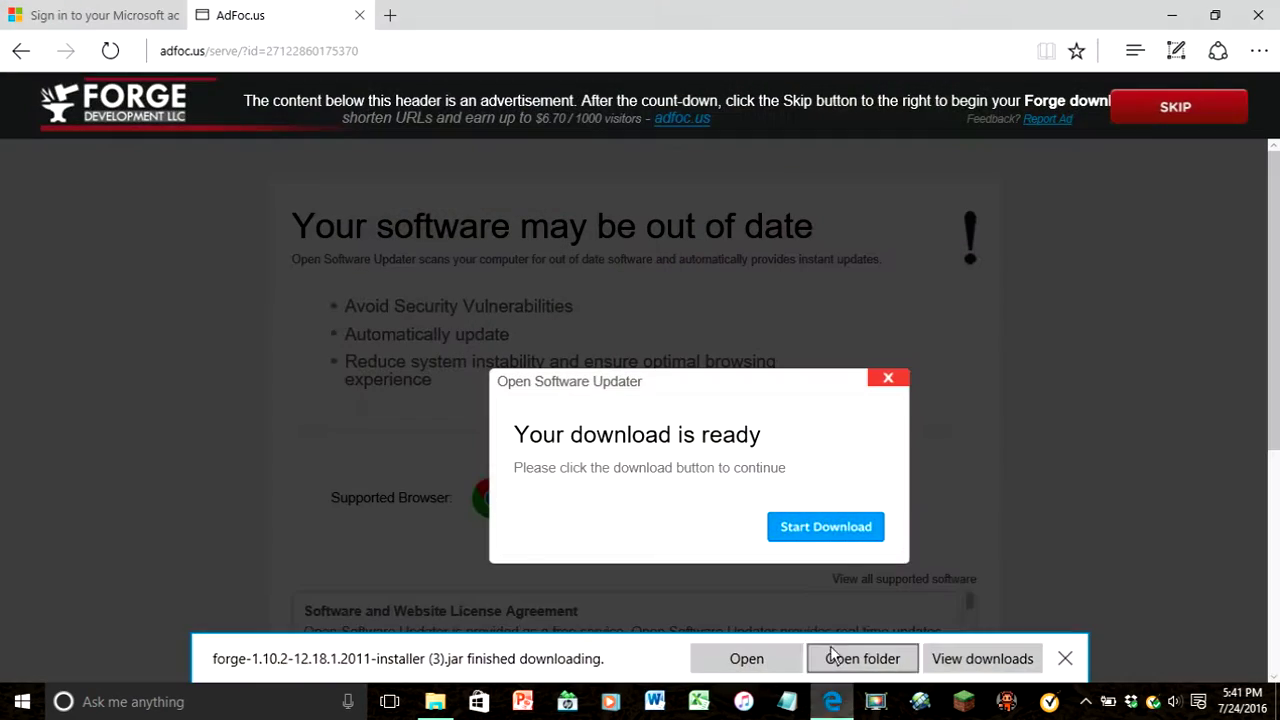
{"action": "left_click", "coordinate": [766, 655]}
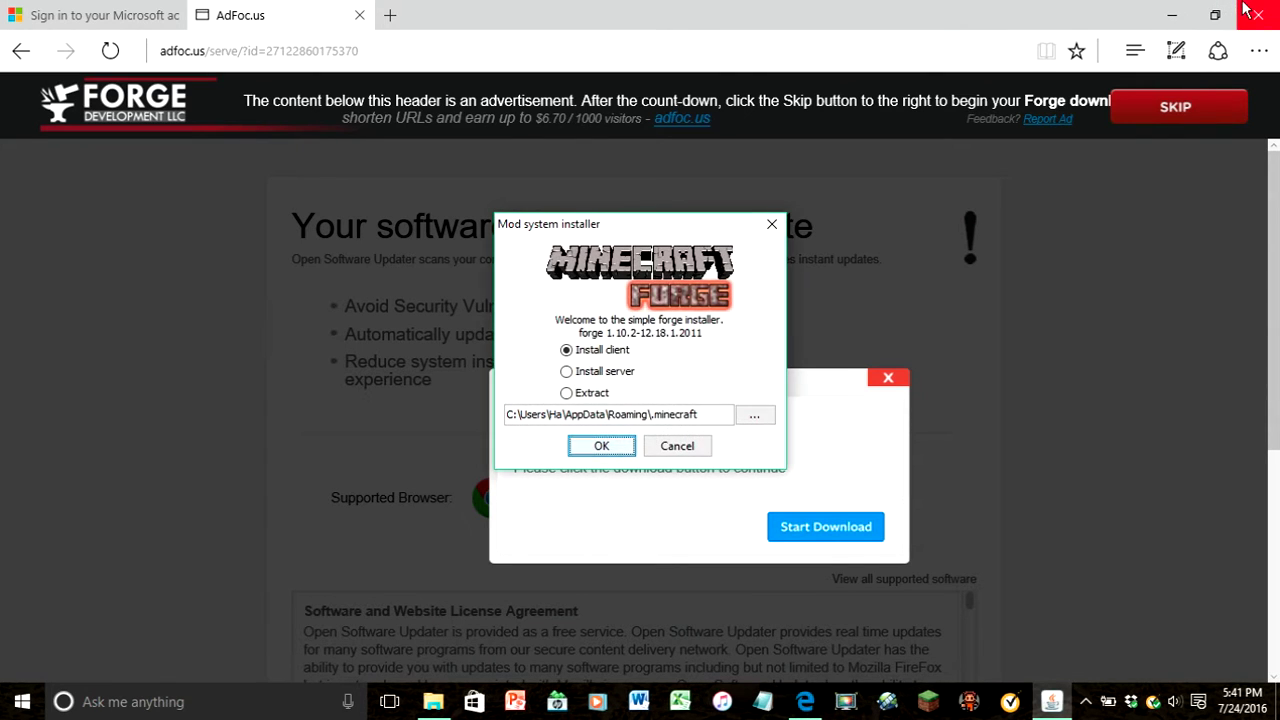
{"action": "left_click_drag", "start_coordinate": [651, 228], "coordinate": [420, 364]}
{"action": "left_click", "coordinate": [1171, 15]}
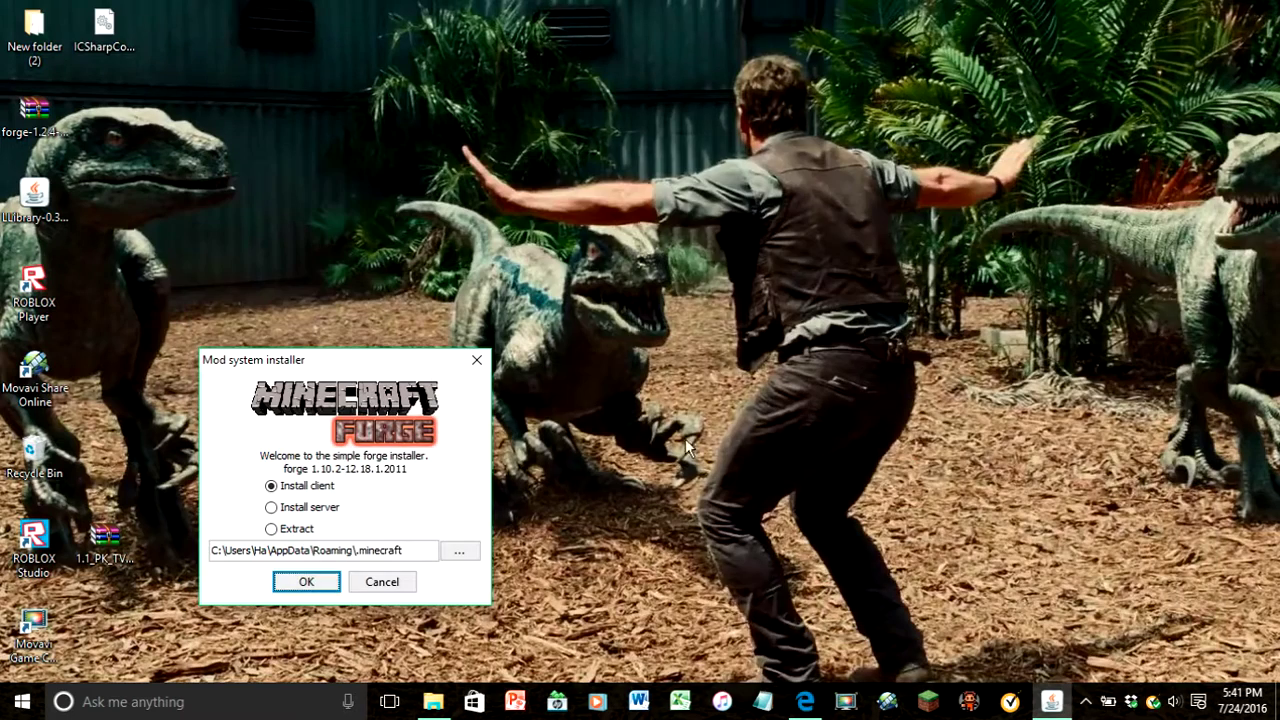
{"action": "left_click_drag", "start_coordinate": [300, 370], "coordinate": [230, 20]}
- In the Minecraft Launcher, save the default profile with version release 1.10.2, and run the game once up to its title screen before quitting
{"action": "left_click", "coordinate": [927, 702]}
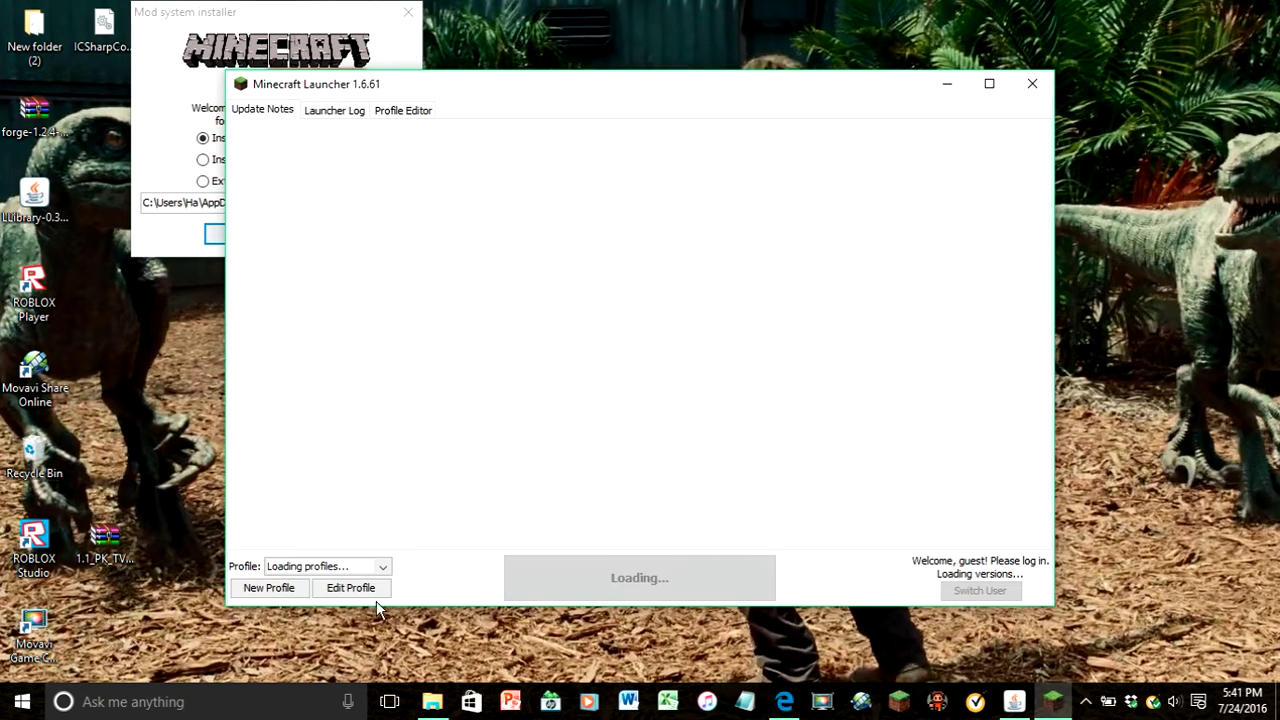
{"action": "left_click", "coordinate": [351, 588]}
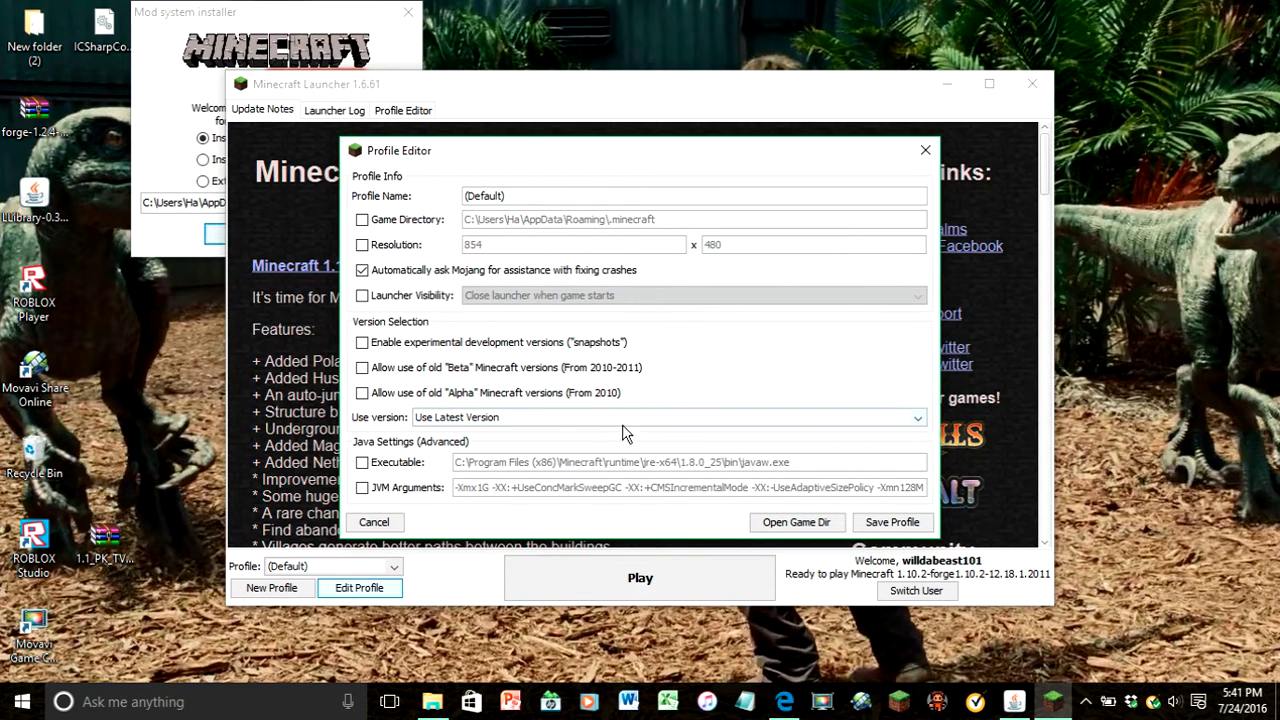
{"action": "left_click", "coordinate": [487, 420]}
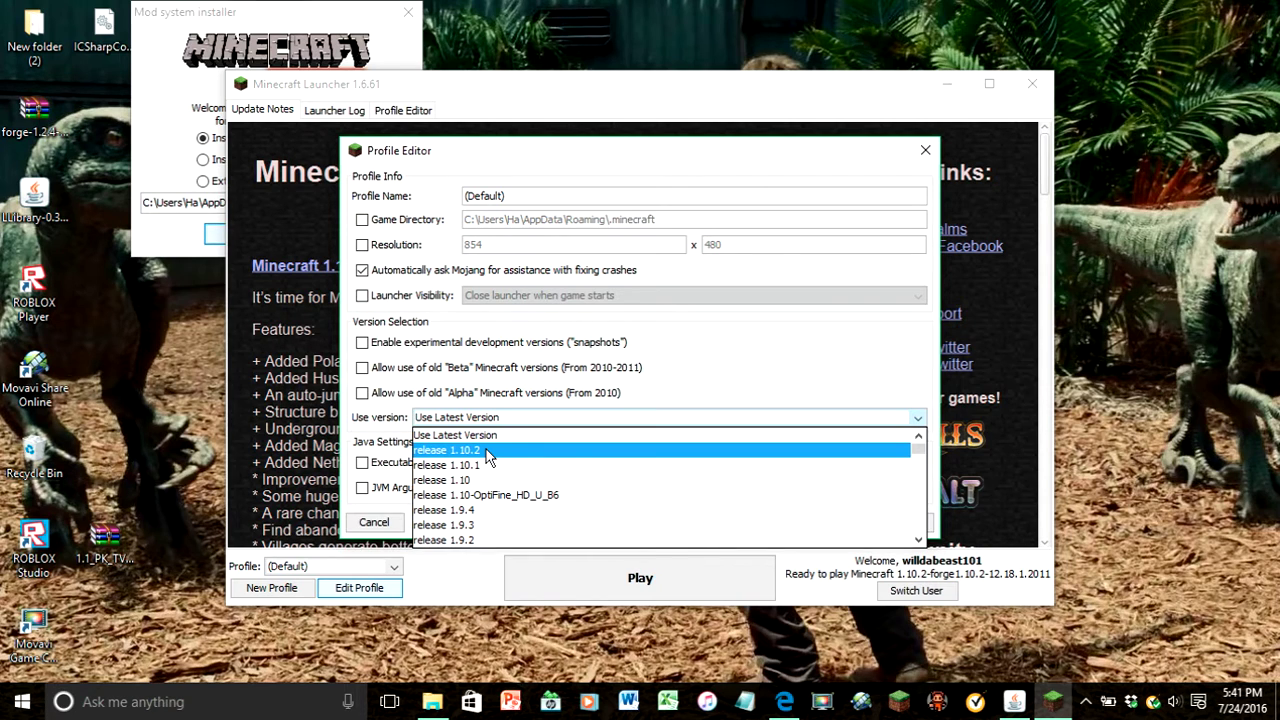
{"action": "left_click", "coordinate": [488, 452]}
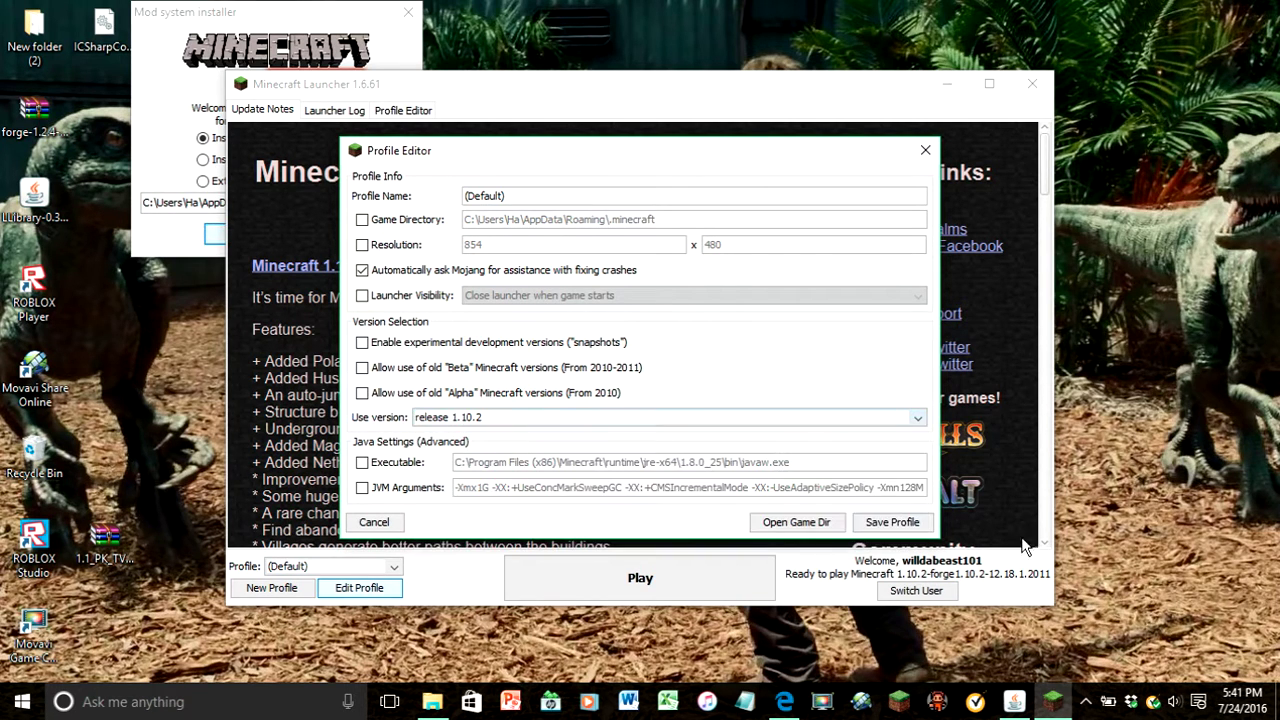
{"action": "left_click", "coordinate": [894, 522]}
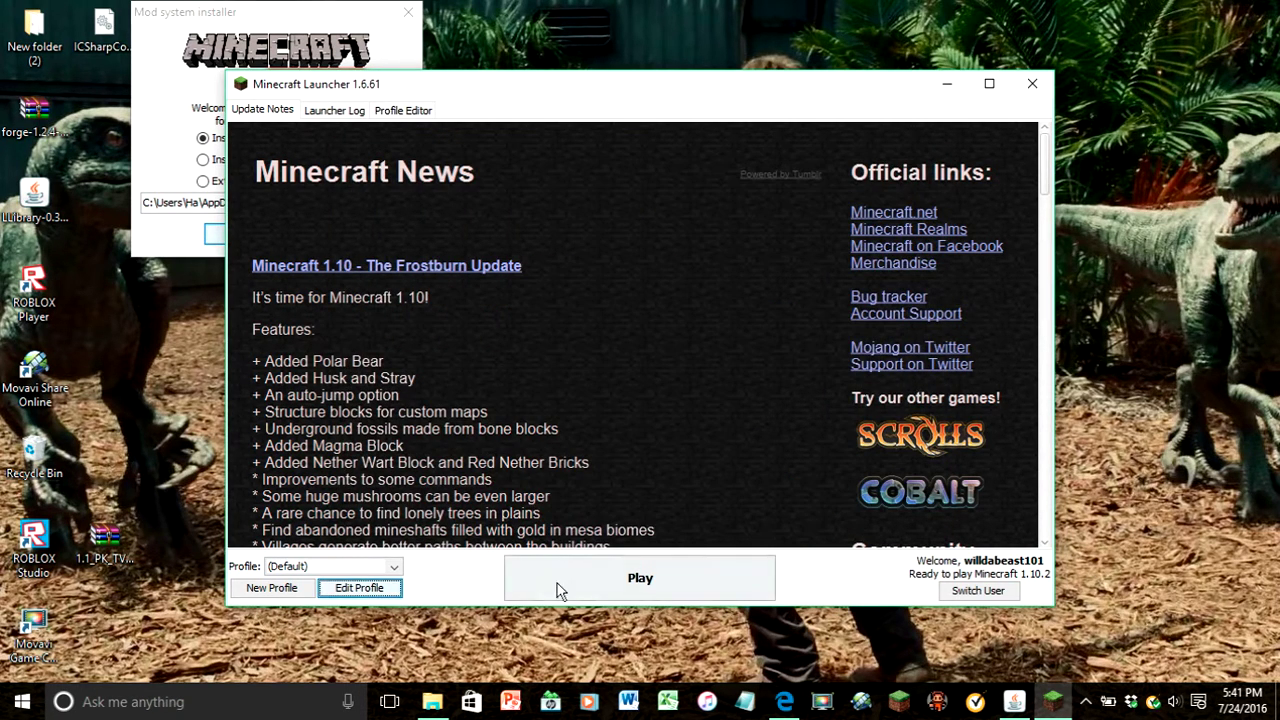
{"action": "left_click", "coordinate": [630, 575]}
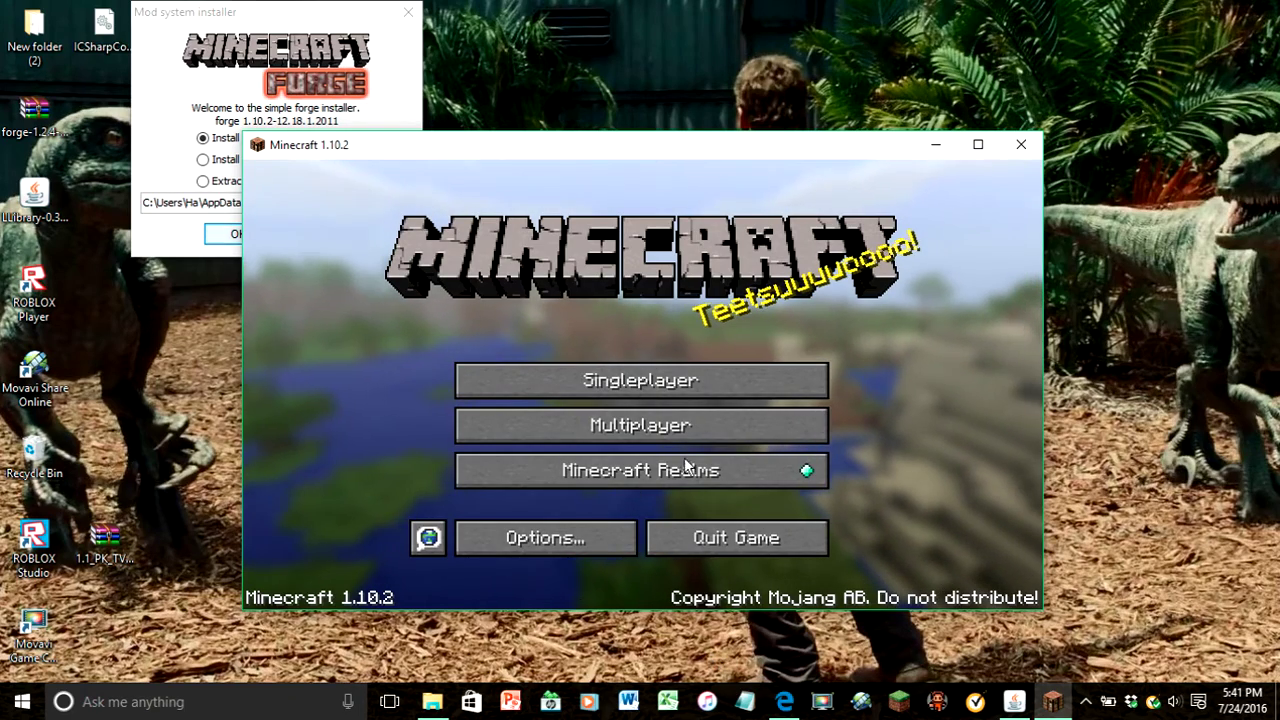
{"action": "left_click", "coordinate": [756, 538]}
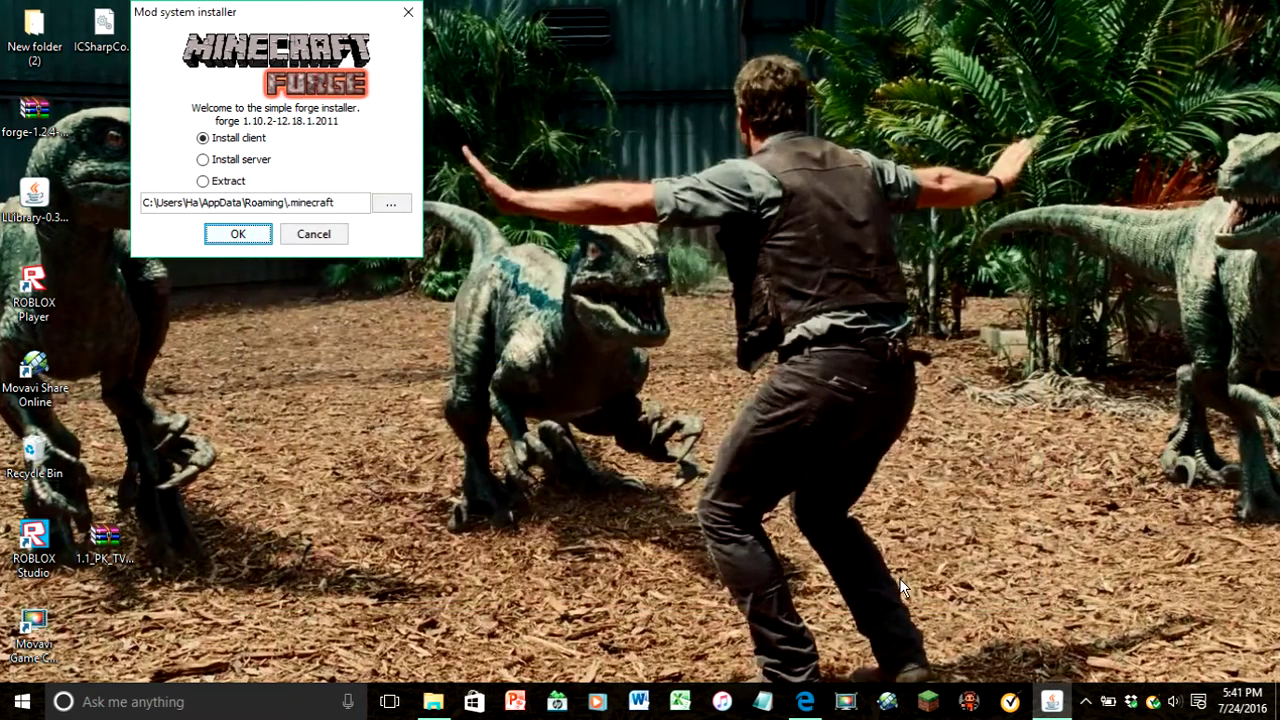
- Install the Forge 1.10.2-12.18.1.2011 client into the default .minecraft folder
{"action": "left_click", "coordinate": [240, 234]}
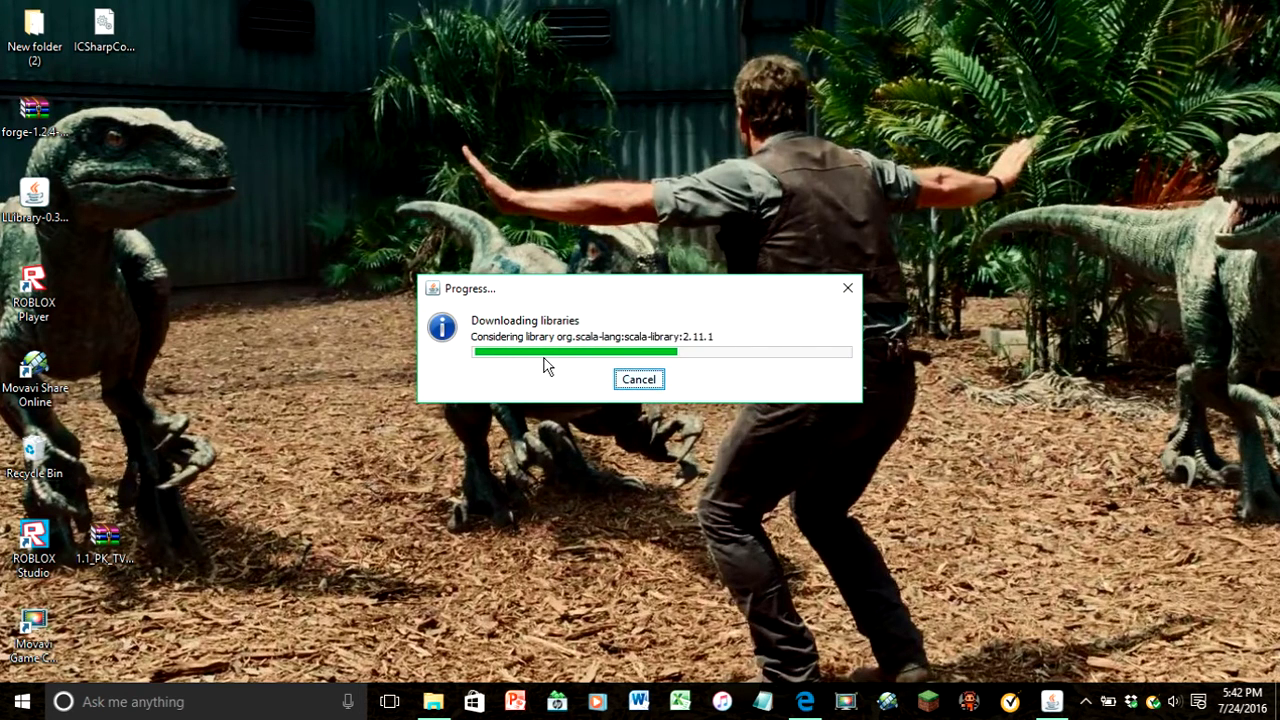
{"action": "left_click", "coordinate": [639, 372]}
- Reopen the Minecraft Launcher, set the default profile to release 1.10.2-forge1.10.2-12.18.1.2011, save it, and start the game
{"action": "left_click", "coordinate": [975, 705]}
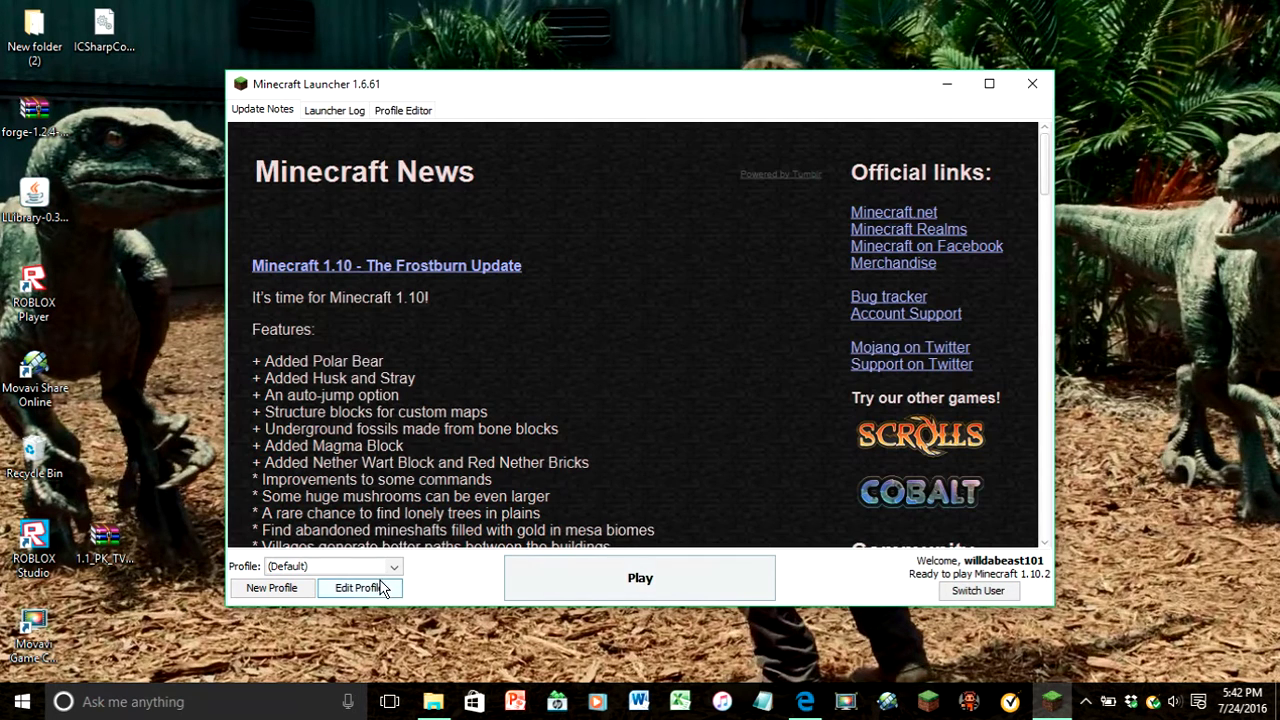
{"action": "left_click", "coordinate": [380, 588]}
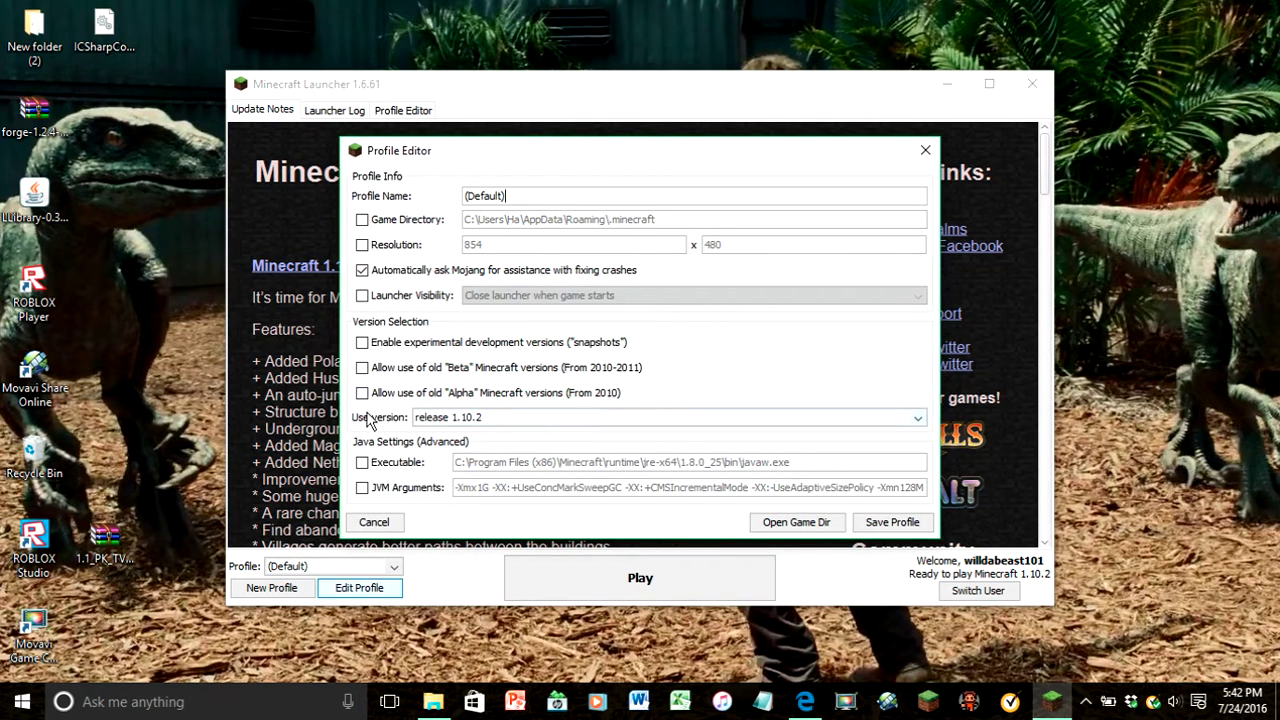
{"action": "left_click", "coordinate": [500, 420]}
{"action": "scroll", "coordinate": [518, 465], "scroll_direction": "down", "scroll_amount": 10}
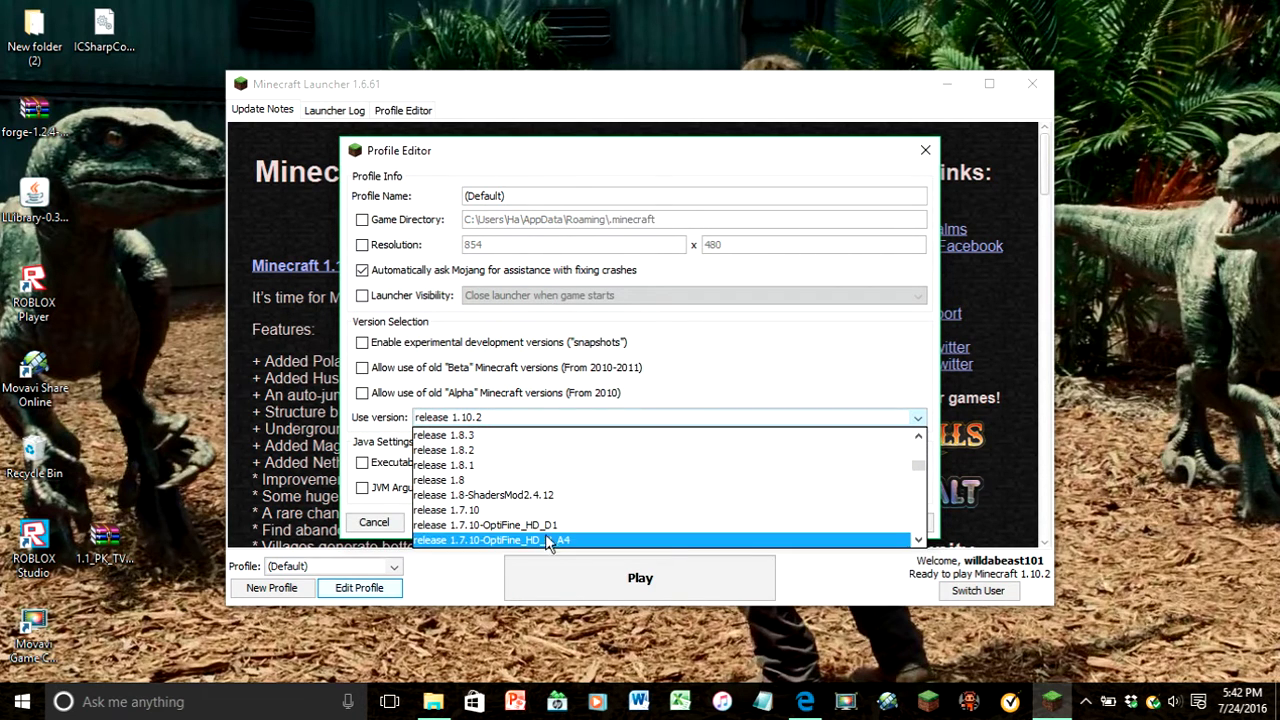
{"action": "scroll", "coordinate": [520, 515], "scroll_direction": "down", "scroll_amount": 5}
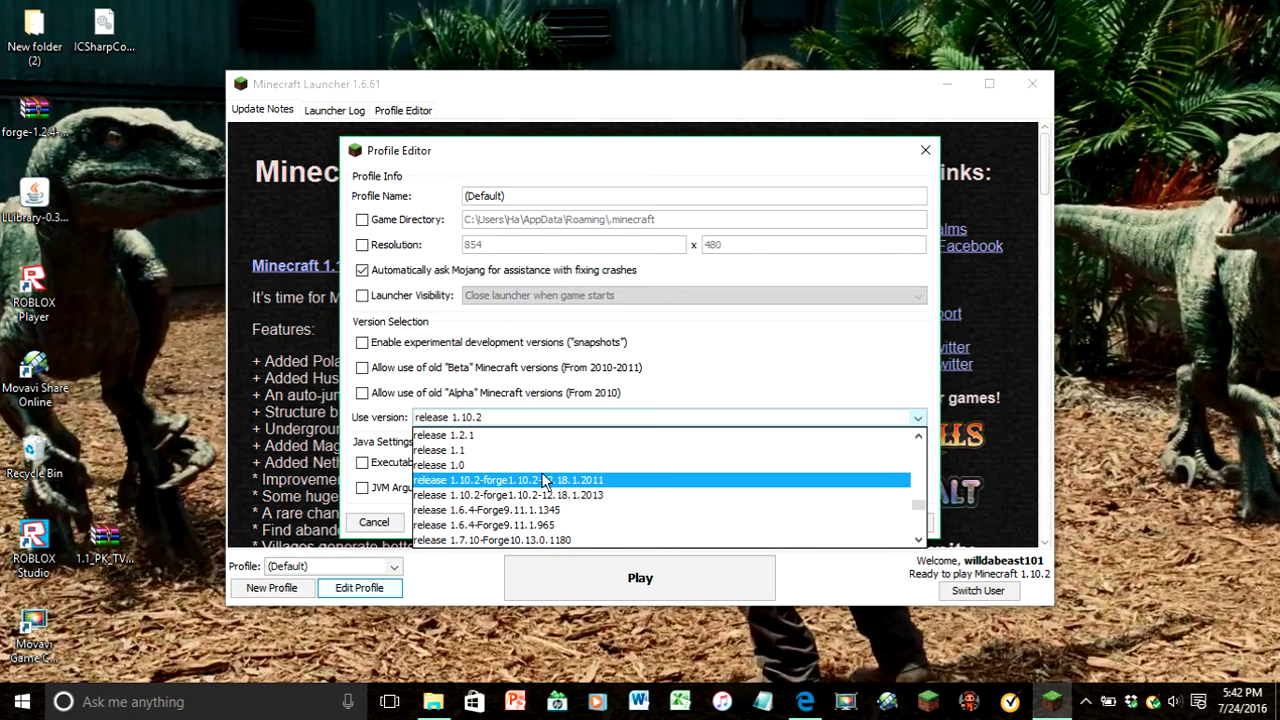
{"action": "left_click", "coordinate": [543, 479]}
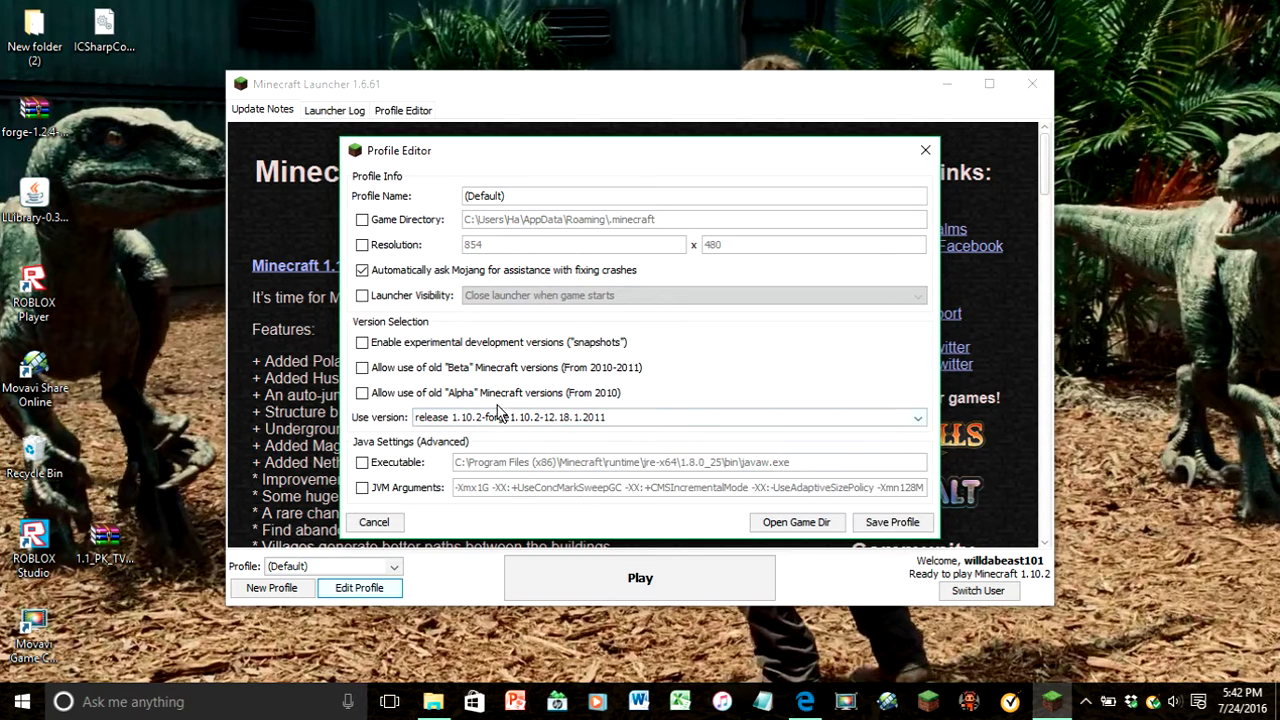
{"action": "left_click", "coordinate": [908, 523]}
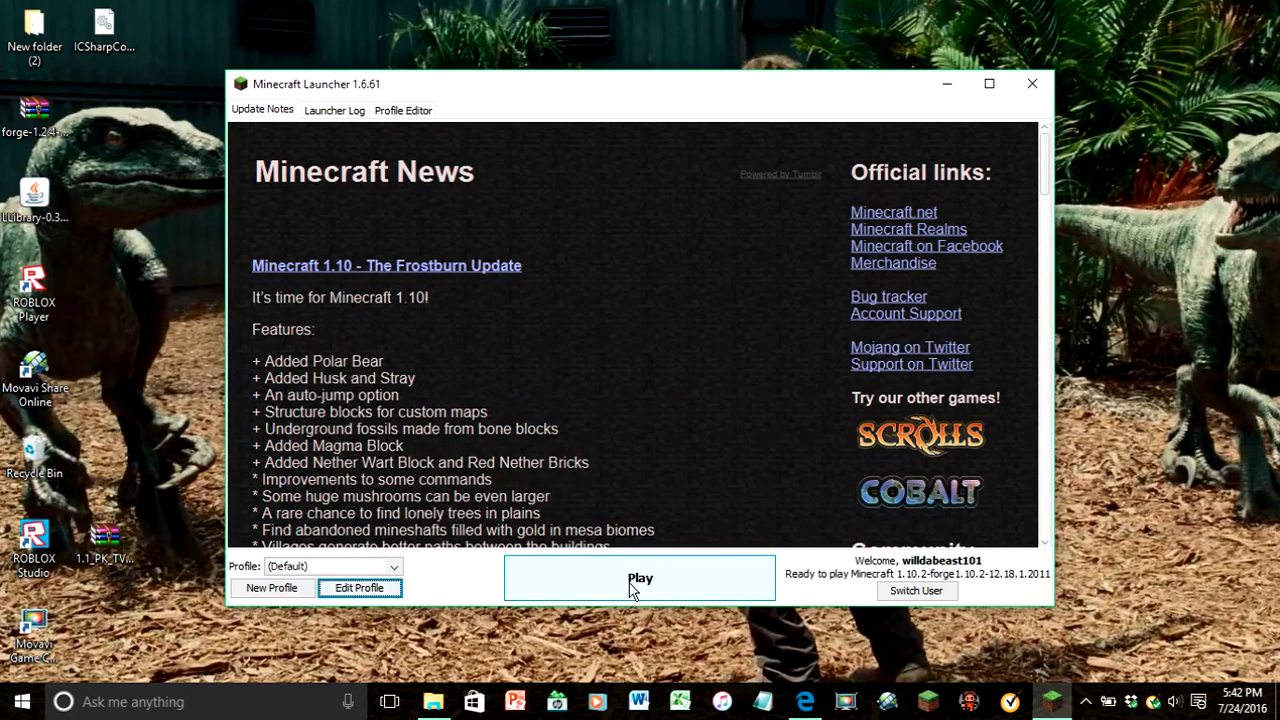
{"action": "left_click", "coordinate": [638, 588]}
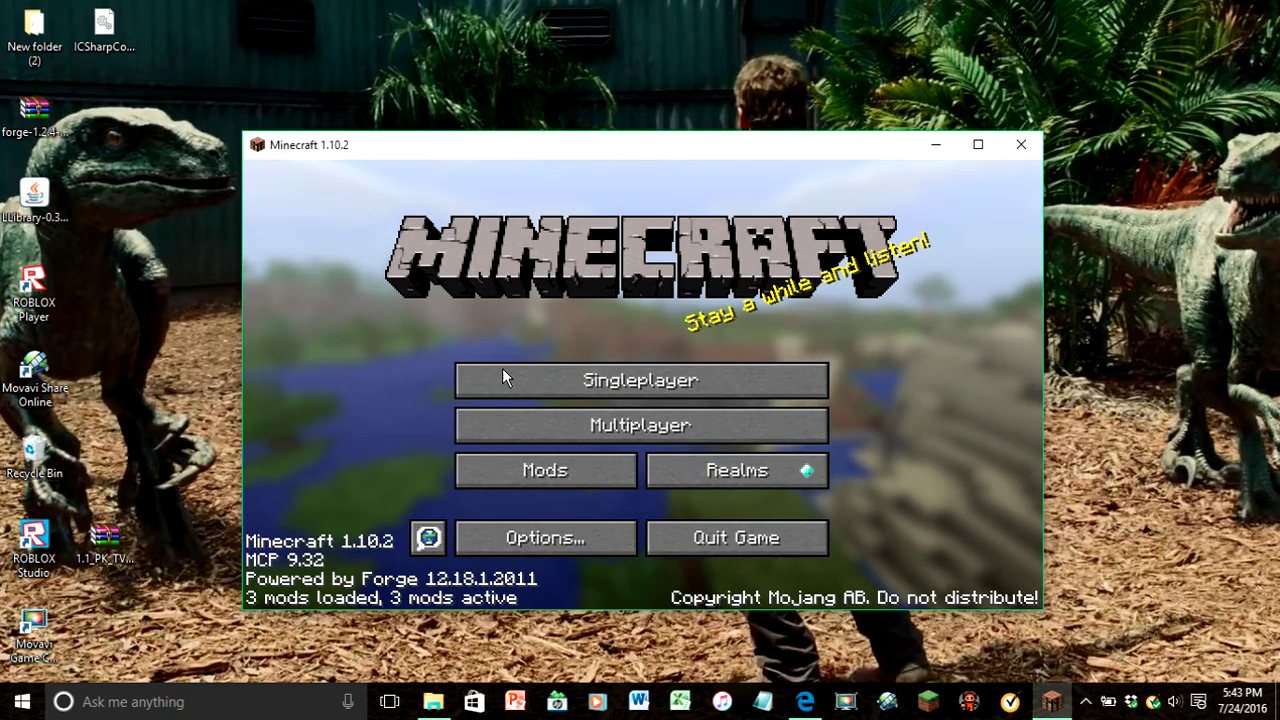
- Check the details of Forge Mod Loader and Minecraft Forge in the game's mod list, and quit the game
{"action": "left_click", "coordinate": [572, 466]}
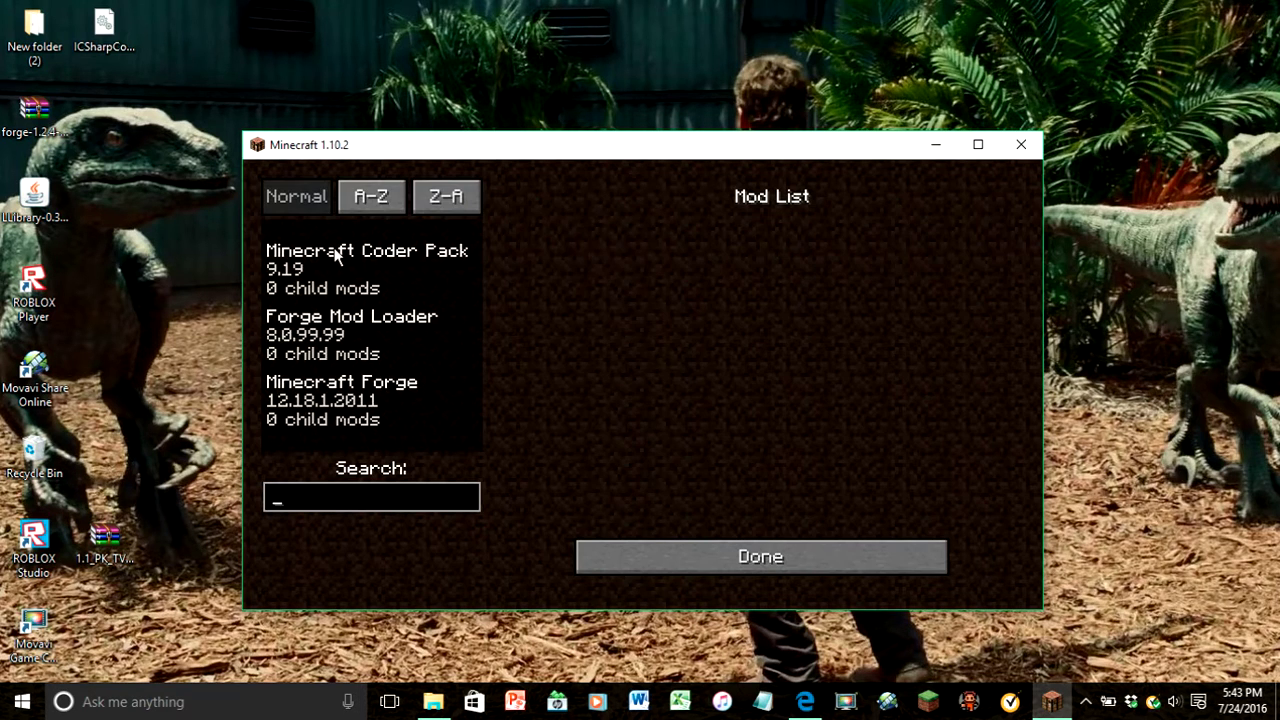
{"action": "left_click", "coordinate": [345, 260]}
{"action": "left_click", "coordinate": [310, 340]}
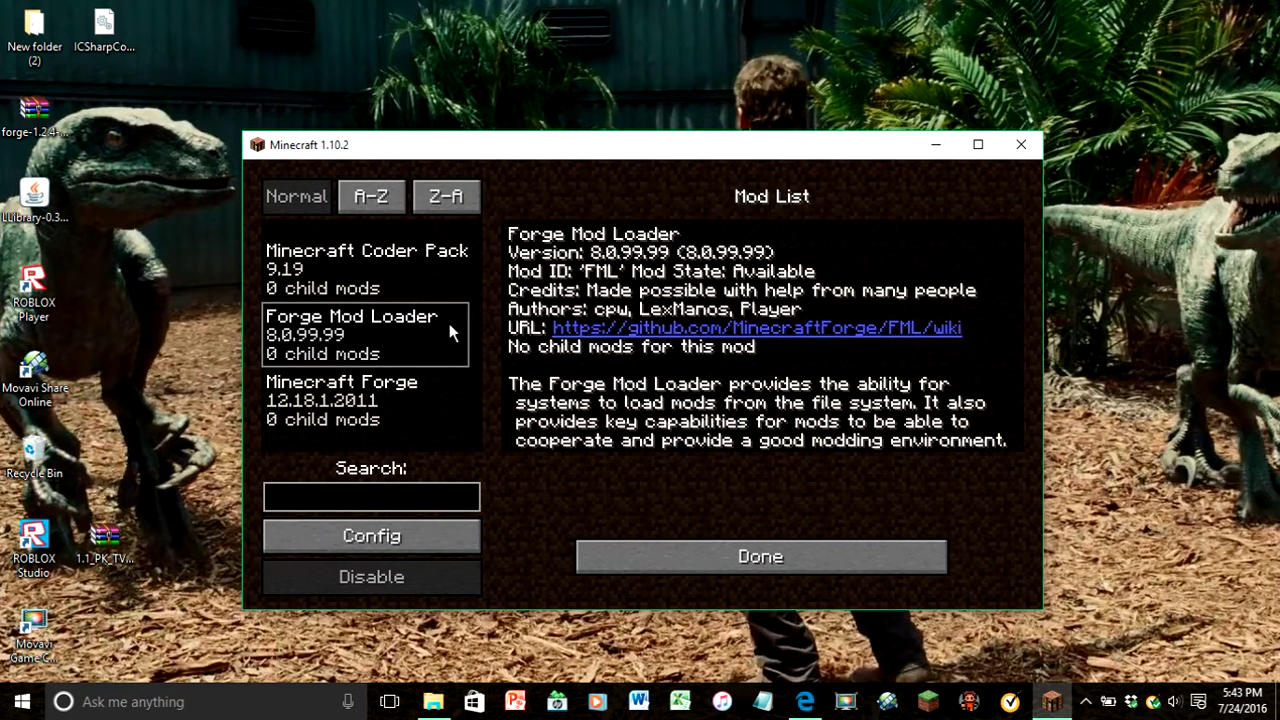
{"action": "left_click", "coordinate": [378, 420]}
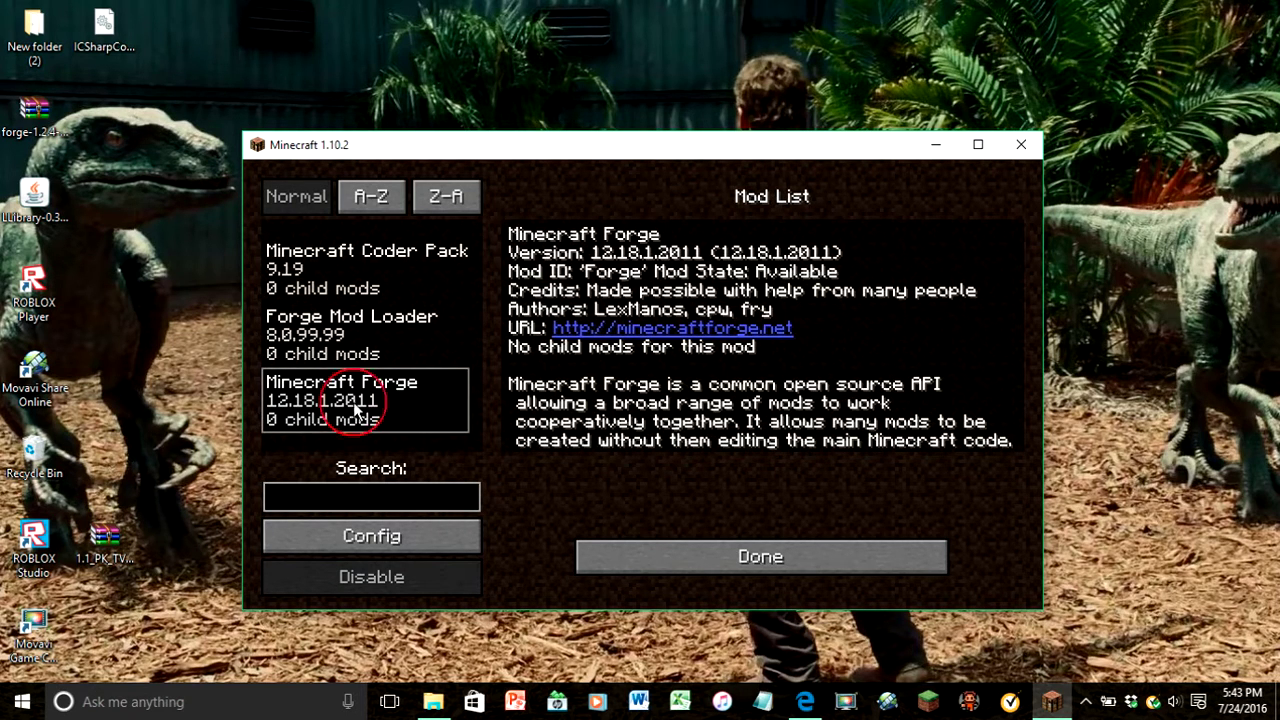
{"action": "left_click", "coordinate": [648, 552]}
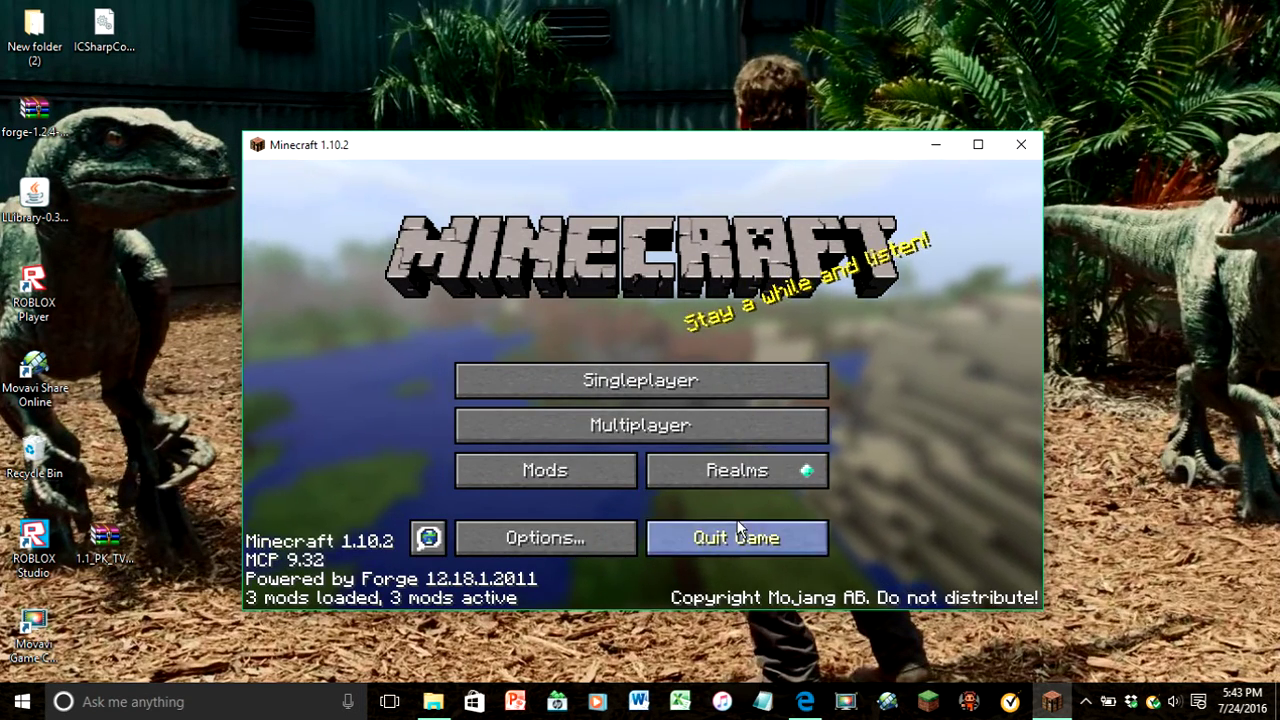
{"action": "left_click", "coordinate": [805, 538]}
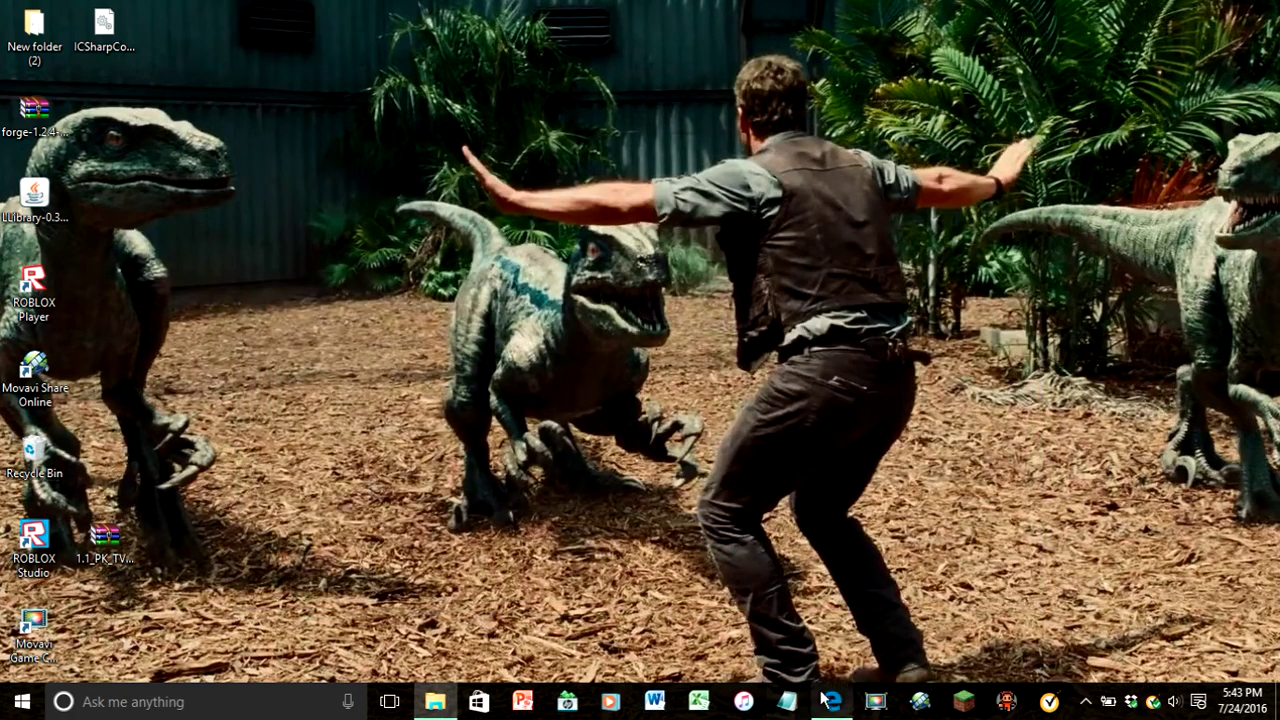
- Switch to Microsoft Edge, close the AdFoc.us page, and search the web for "jurasic craft mod 1.10.2" in a new tab
{"action": "left_click", "coordinate": [830, 702]}
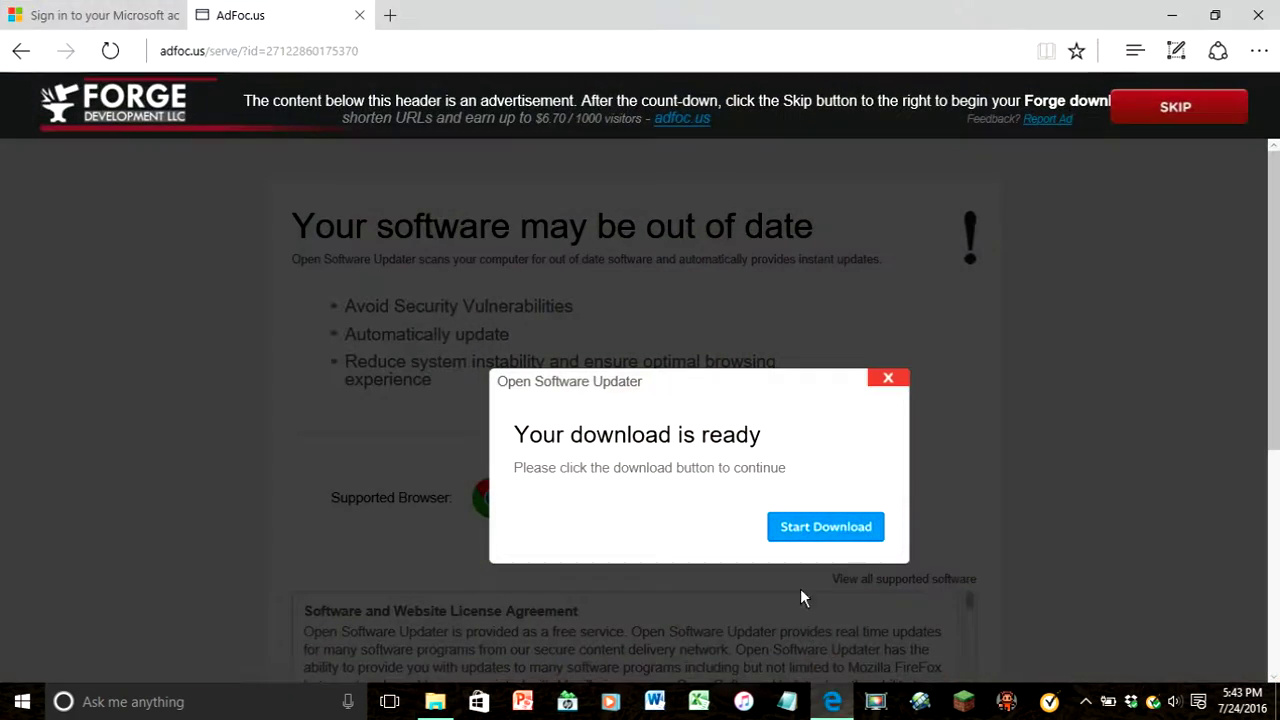
{"action": "left_click", "coordinate": [360, 15]}
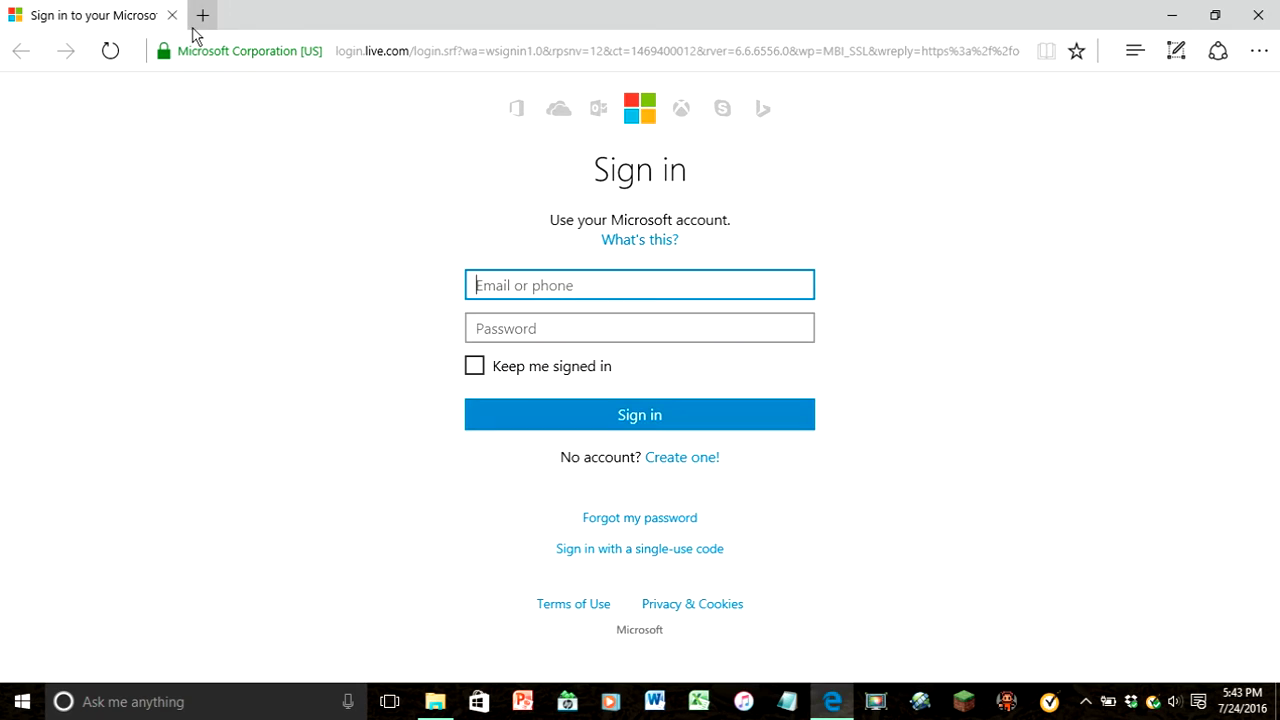
{"action": "left_click", "coordinate": [197, 24]}
{"action": "type", "text": "j"}
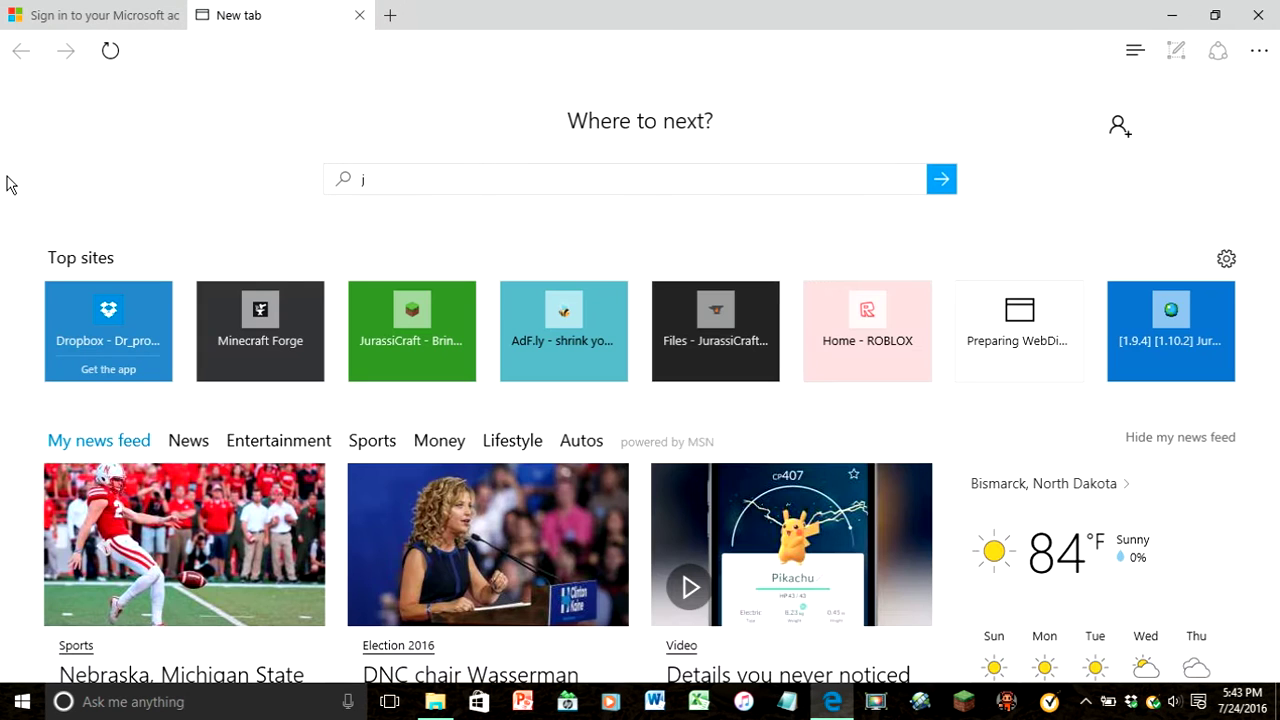
{"action": "type", "text": "urasic"}
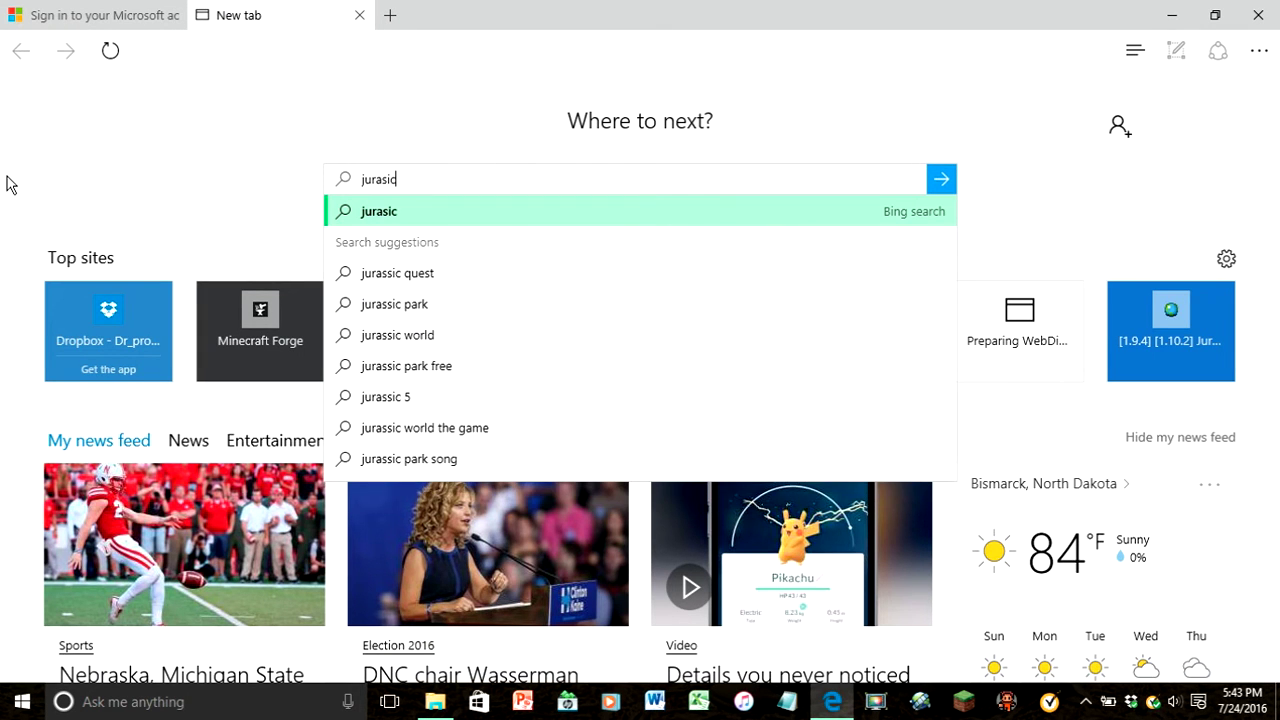
{"action": "type", "text": " craft"}
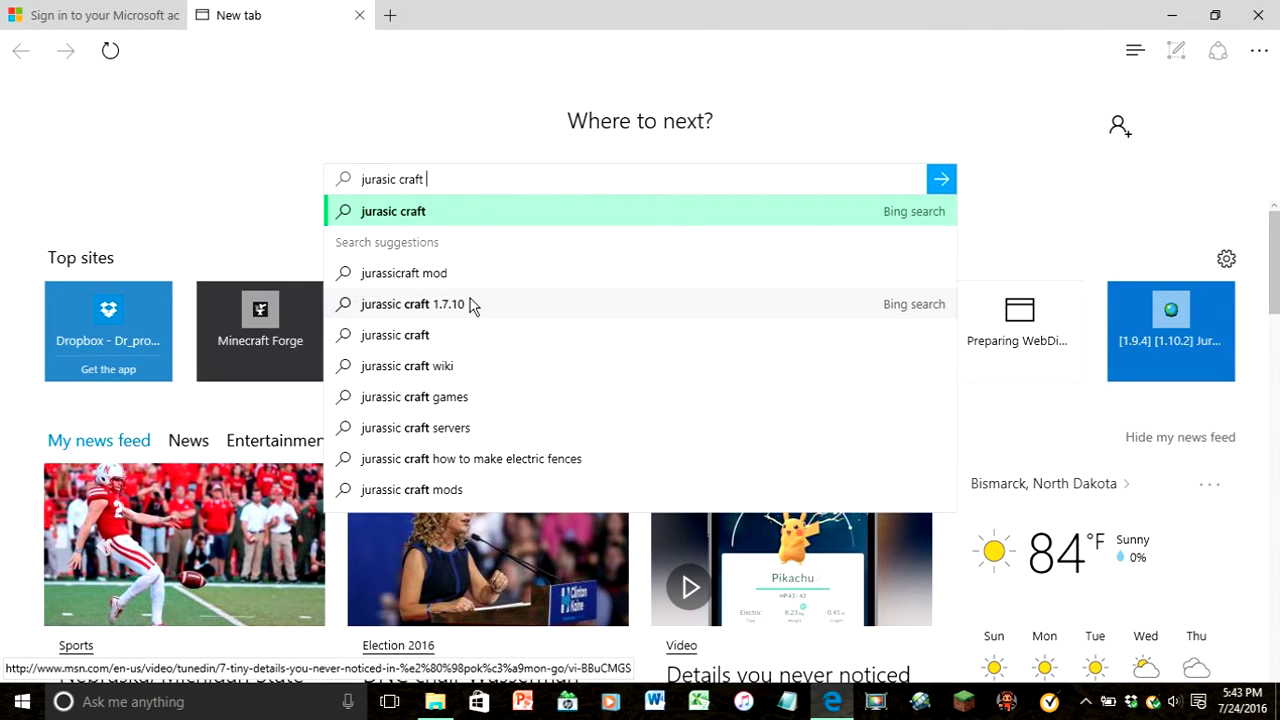
{"action": "type", "text": " mod"}
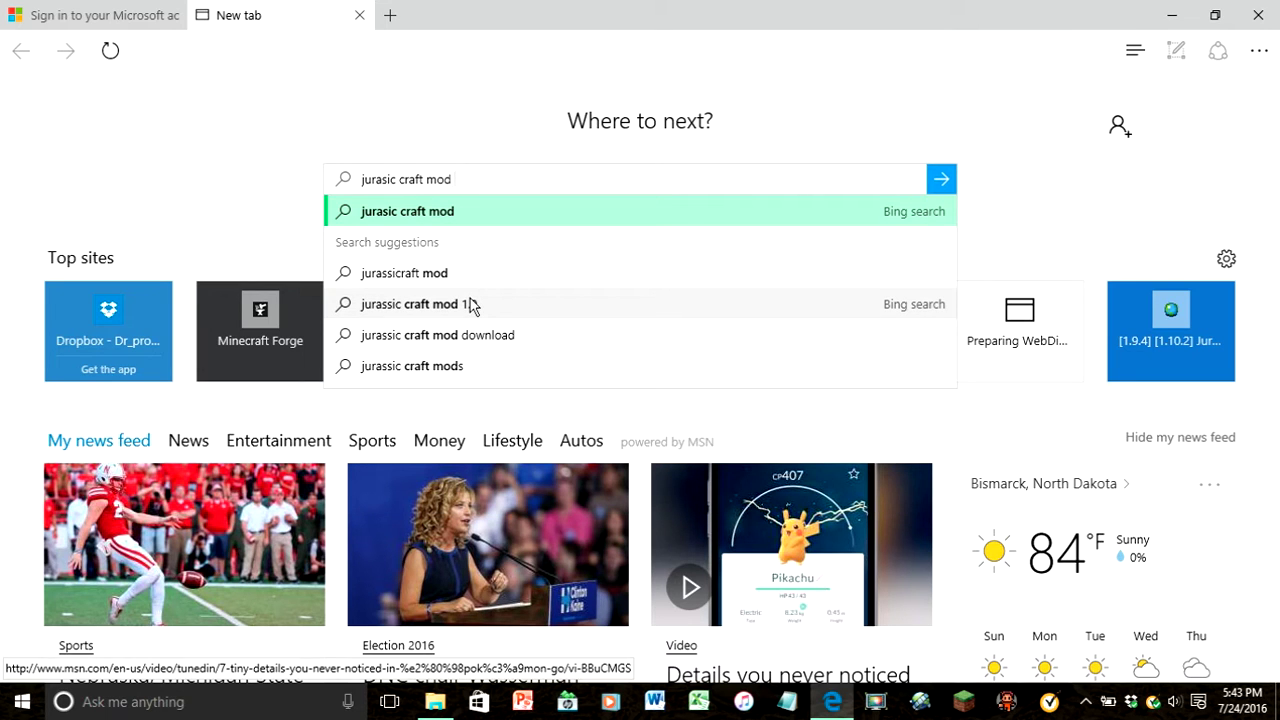
{"action": "type", "text": " 1"}
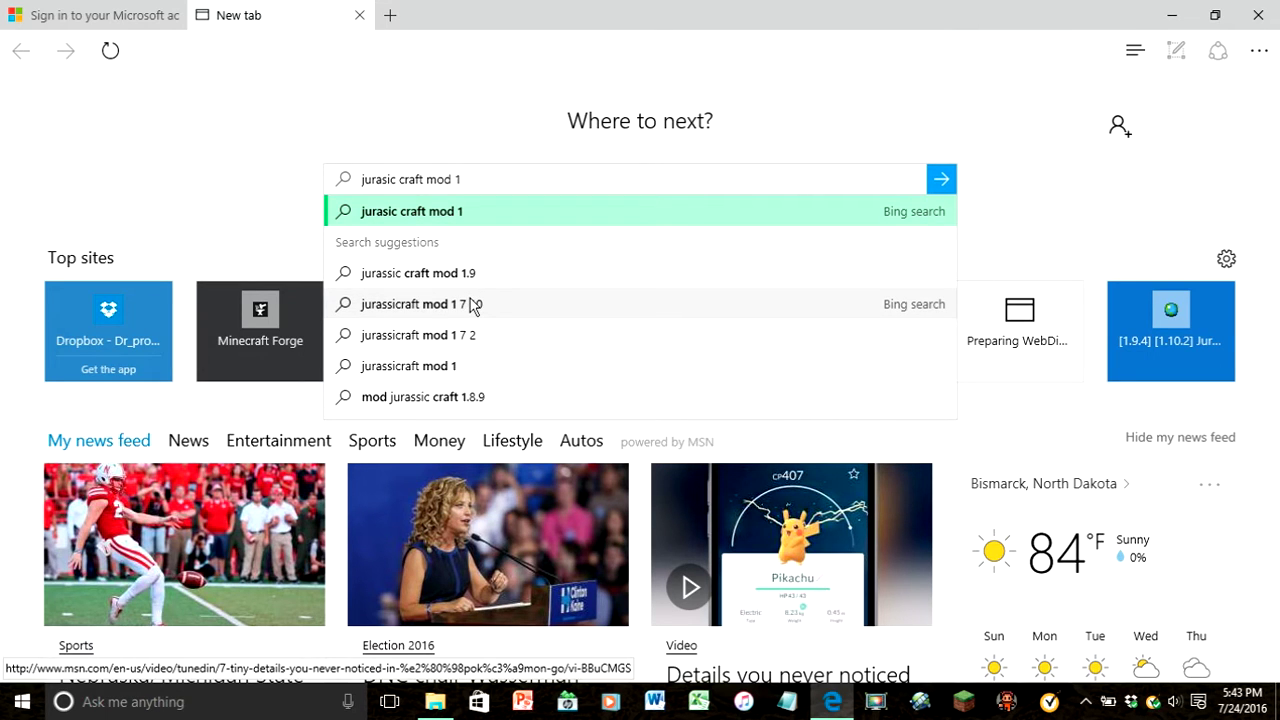
{"action": "type", "text": ".10"}
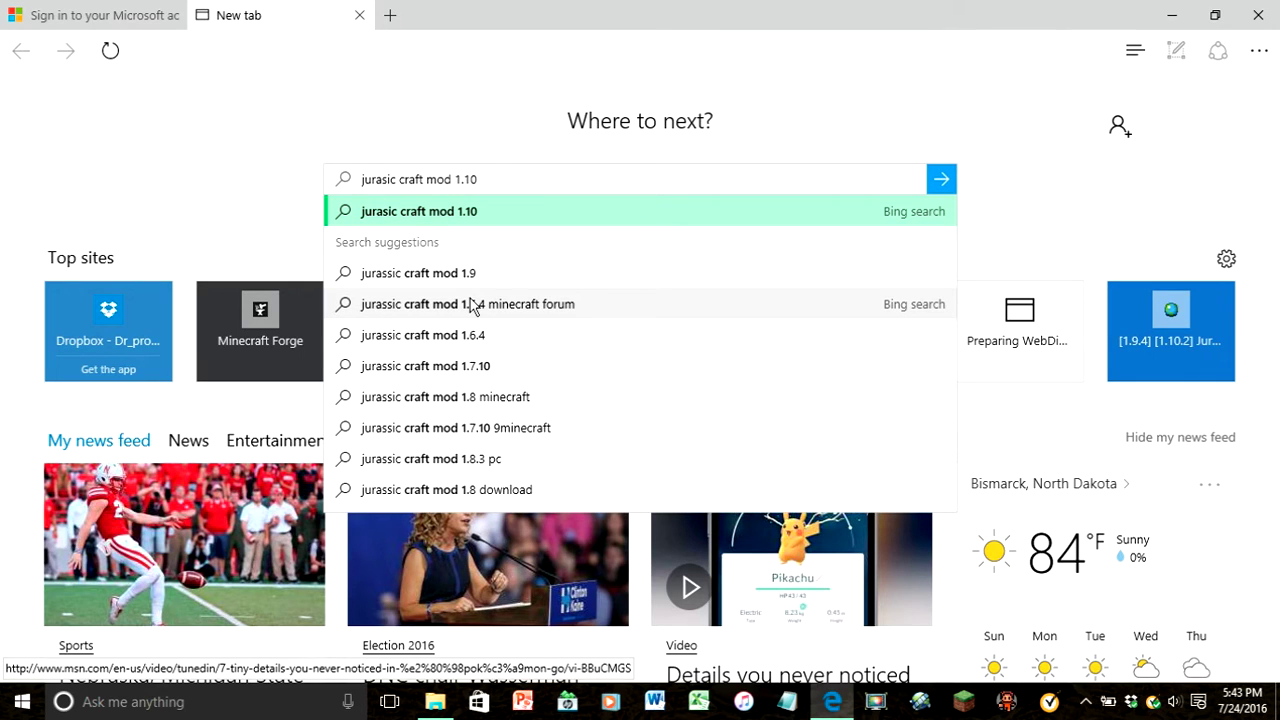
{"action": "type", "text": "."}
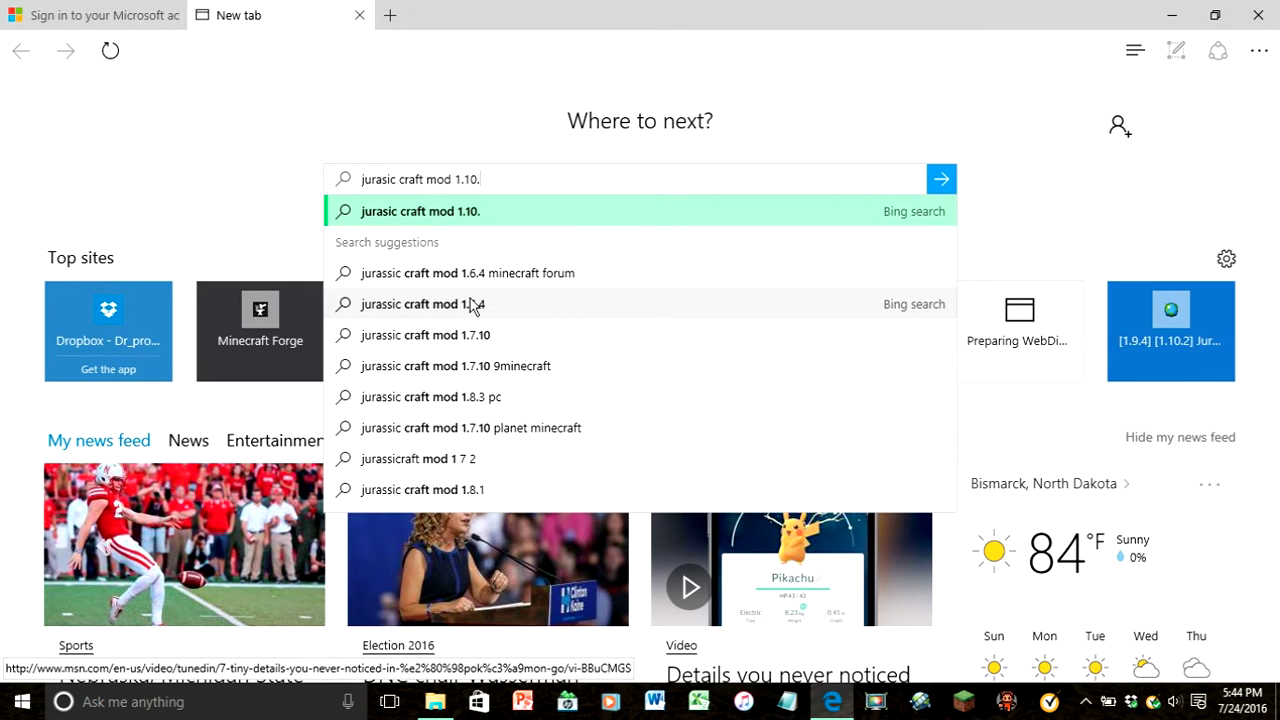
{"action": "type", "text": "2"}
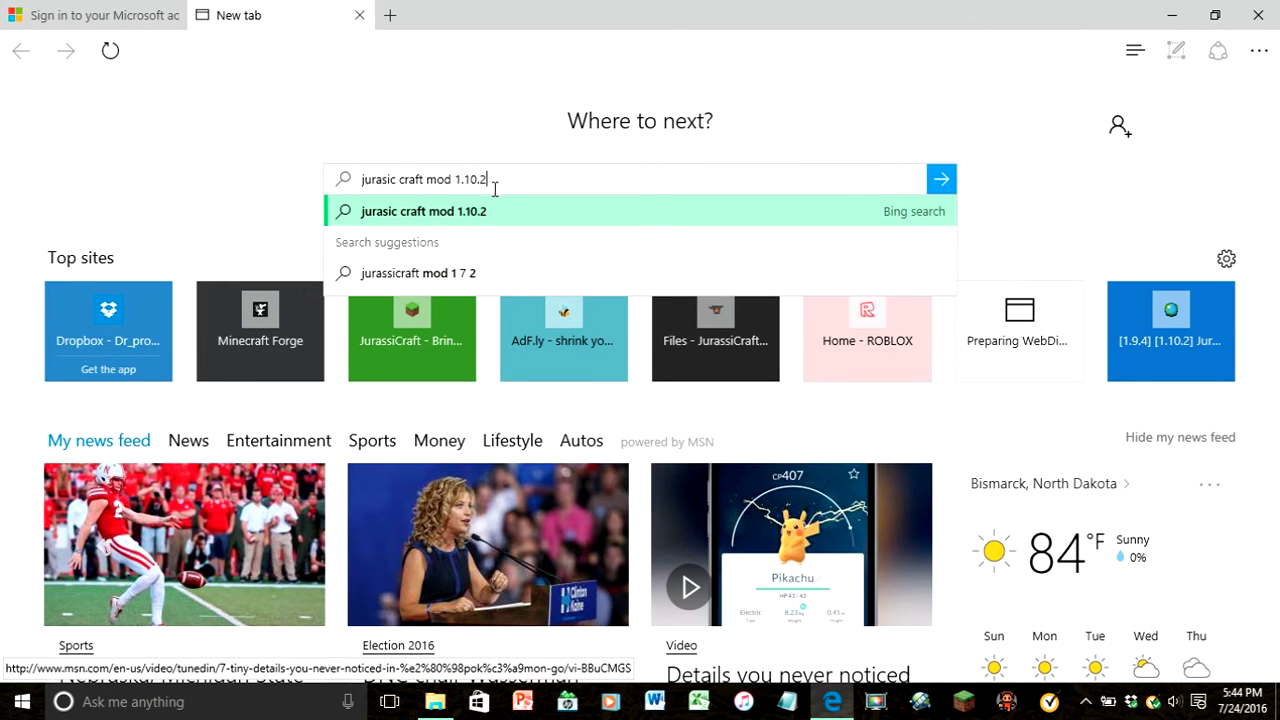
{"action": "key", "text": "Return"}
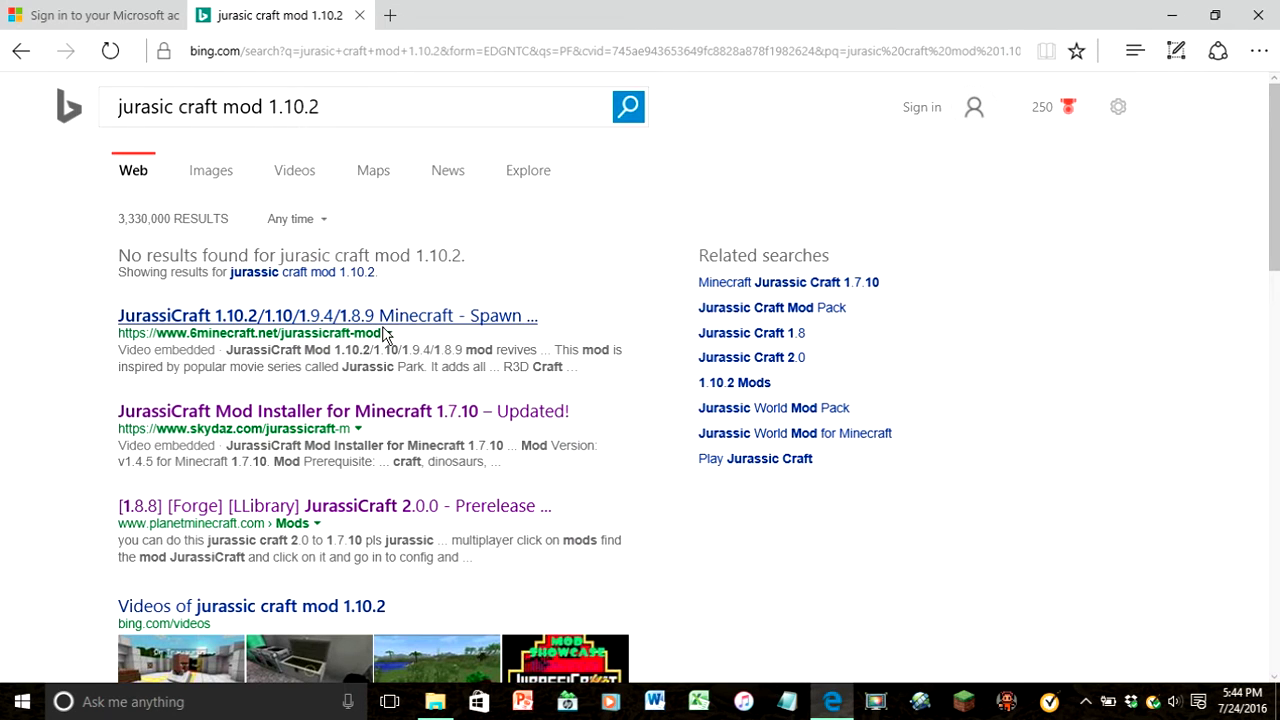
- Open the "JurassiCraft 2.0 - Mobs - Minecraft Mods - Curse" page from the search results
{"action": "scroll", "coordinate": [371, 413], "scroll_direction": "down", "scroll_amount": 2}
{"action": "scroll", "coordinate": [371, 413], "scroll_direction": "down", "scroll_amount": 1}
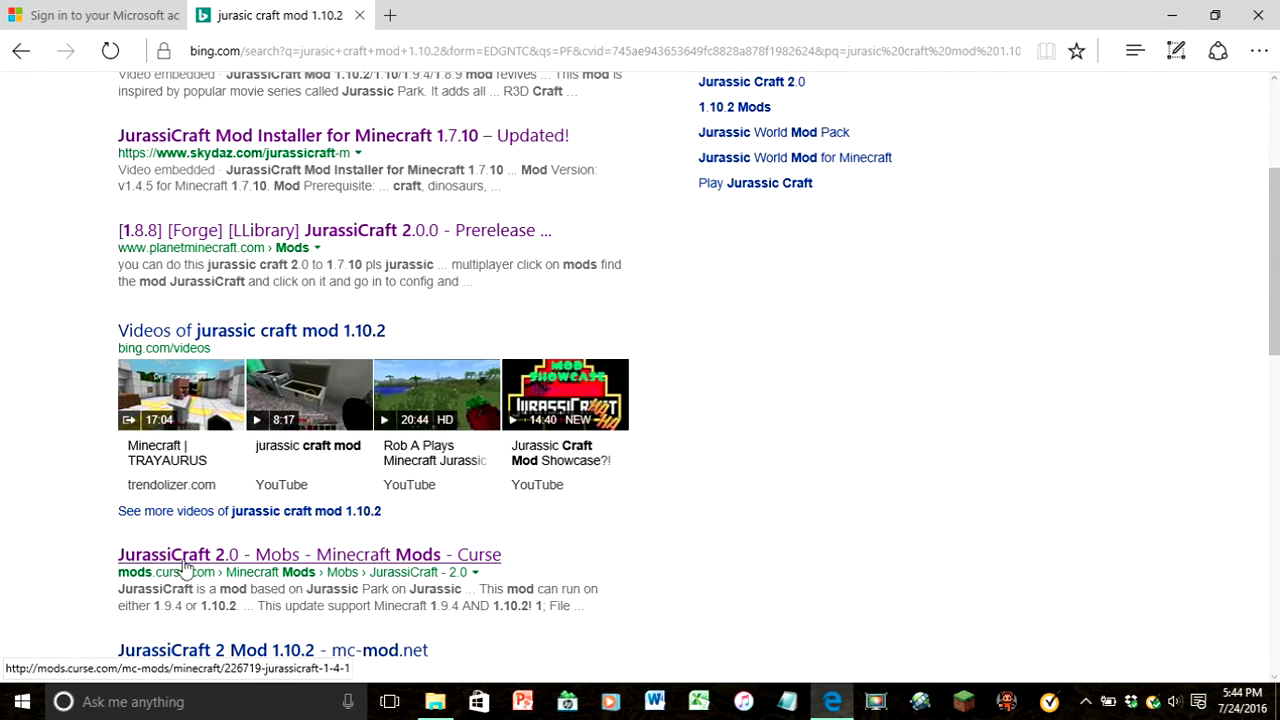
{"action": "scroll", "coordinate": [257, 277], "scroll_direction": "up", "scroll_amount": 2}
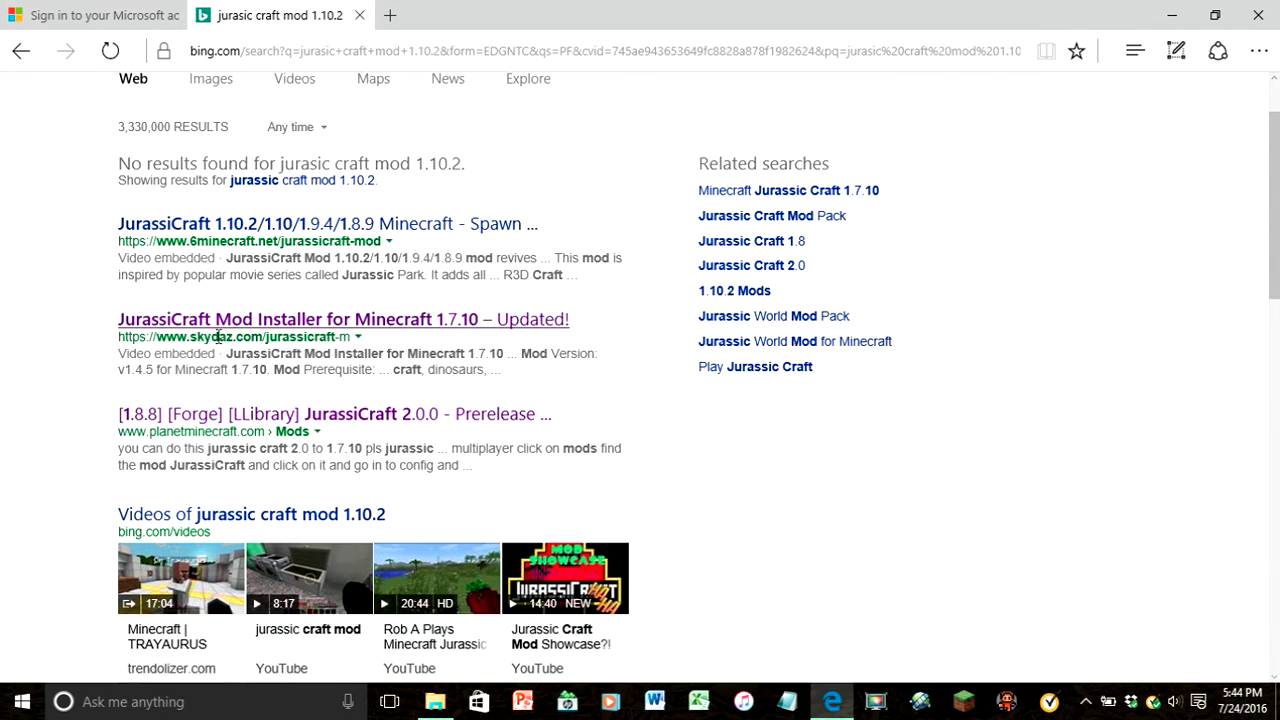
{"action": "scroll", "coordinate": [232, 425], "scroll_direction": "down", "scroll_amount": 1}
{"action": "scroll", "coordinate": [232, 425], "scroll_direction": "down", "scroll_amount": 1}
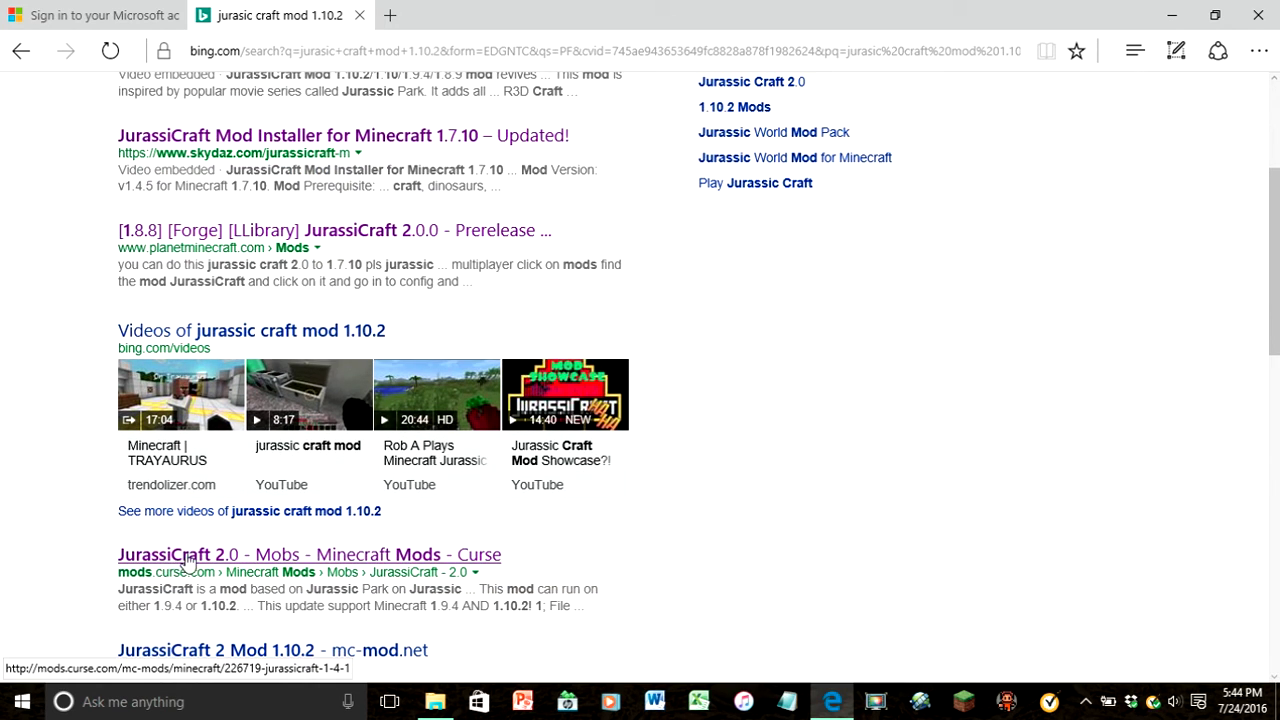
{"action": "left_click", "coordinate": [275, 557]}
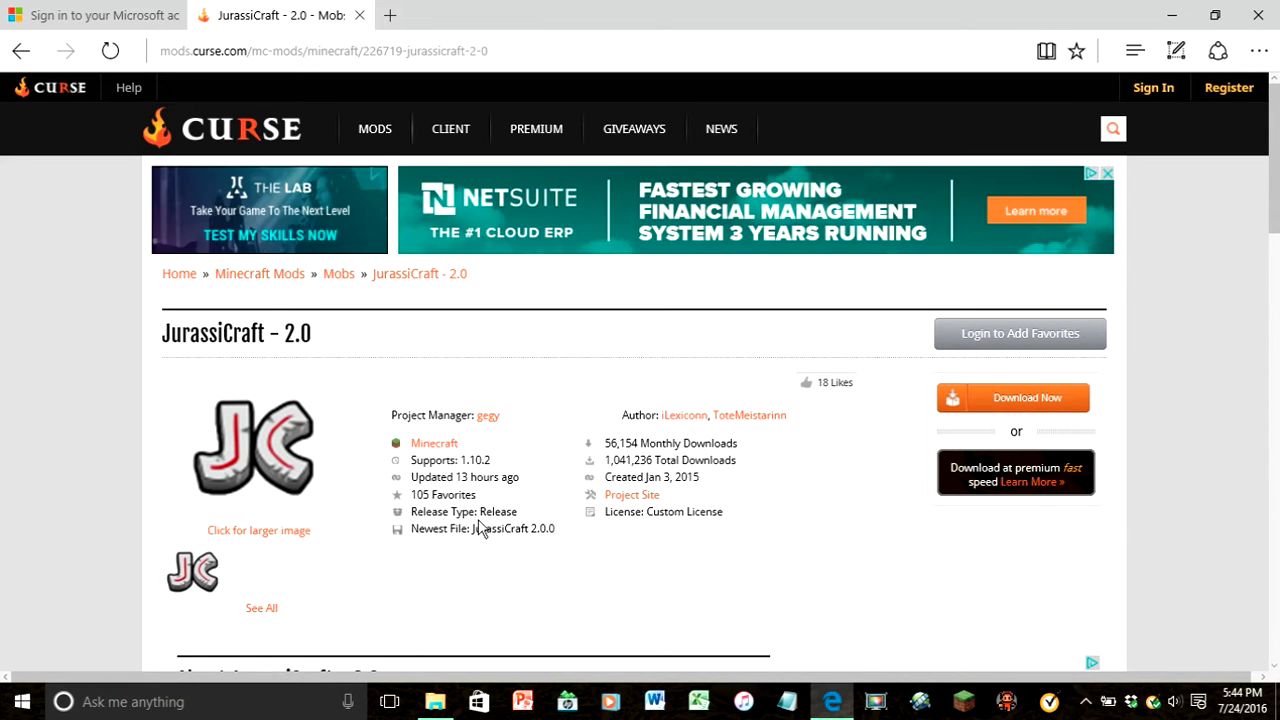
- Look through the JurassiCraft - 2.0 mod page, download the JurassiCraft 2.0.0 jar, and open the downloaded file
{"action": "scroll", "coordinate": [480, 525], "scroll_direction": "down", "scroll_amount": 1}
{"action": "scroll", "coordinate": [485, 510], "scroll_direction": "down", "scroll_amount": 15}
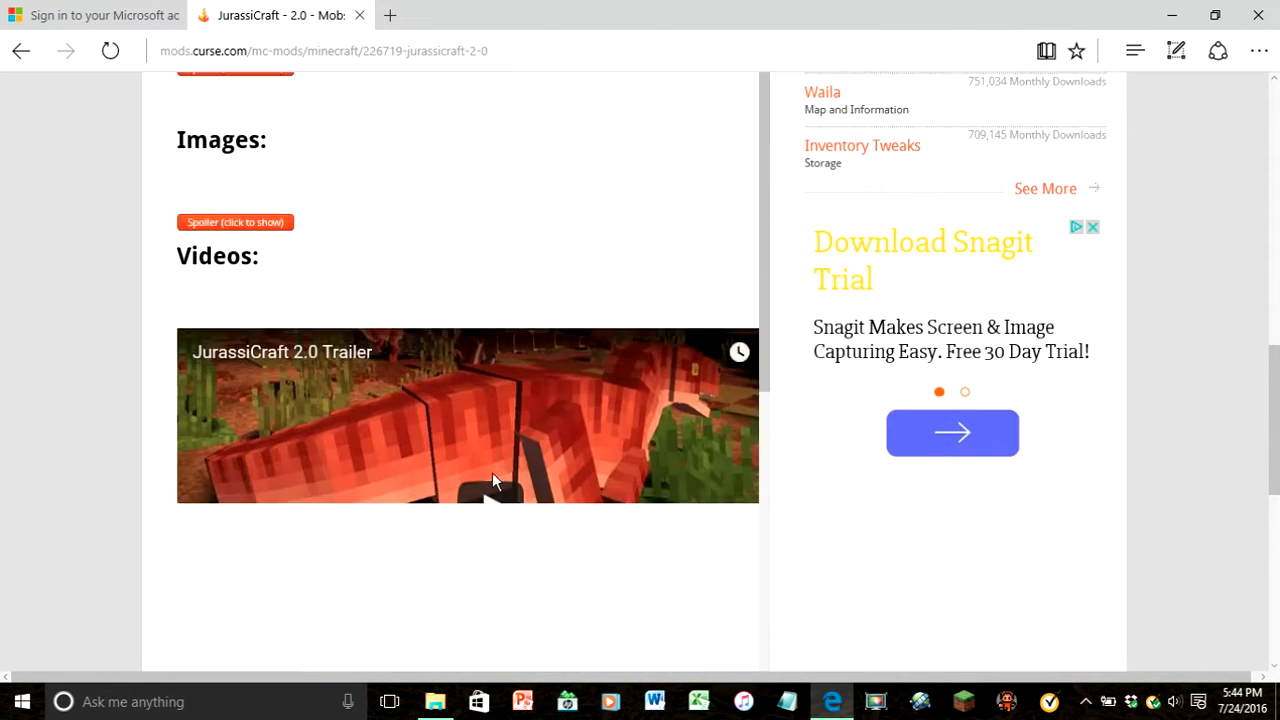
{"action": "scroll", "coordinate": [492, 462], "scroll_direction": "down", "scroll_amount": 2}
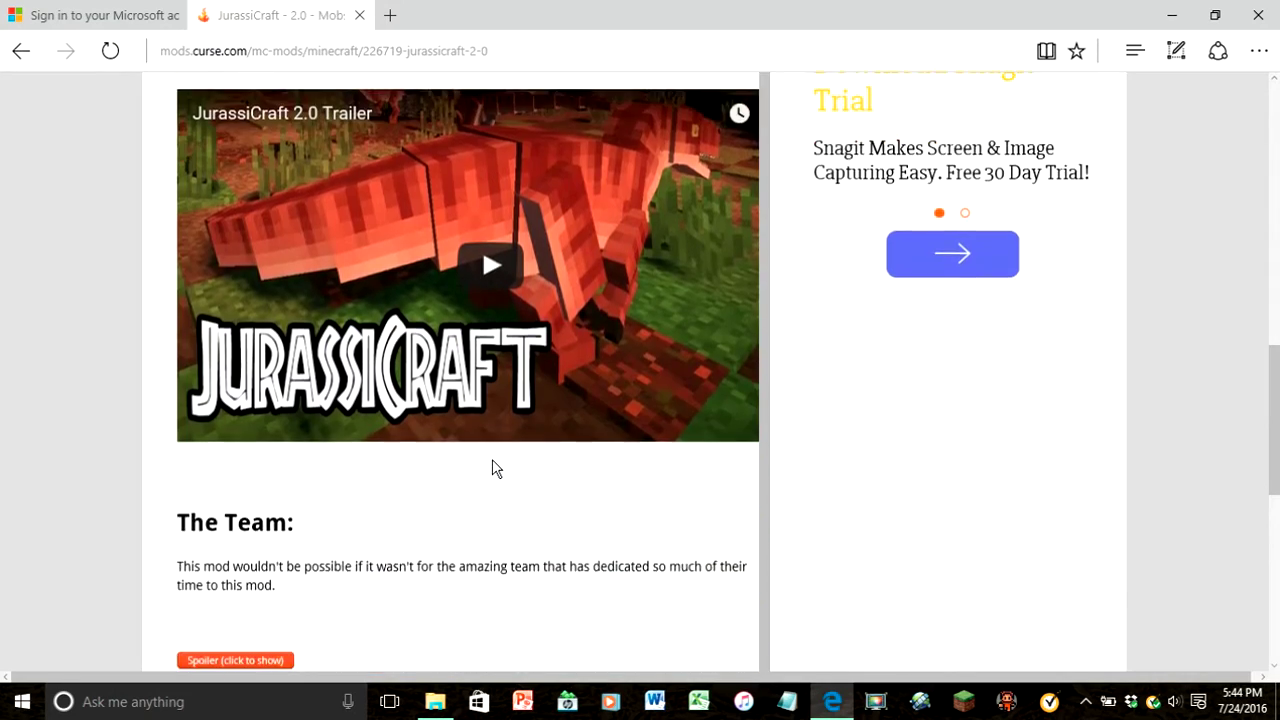
{"action": "scroll", "coordinate": [492, 469], "scroll_direction": "down", "scroll_amount": 3}
{"action": "scroll", "coordinate": [340, 343], "scroll_direction": "up", "scroll_amount": 20}
{"action": "scroll", "coordinate": [410, 490], "scroll_direction": "up", "scroll_amount": 2}
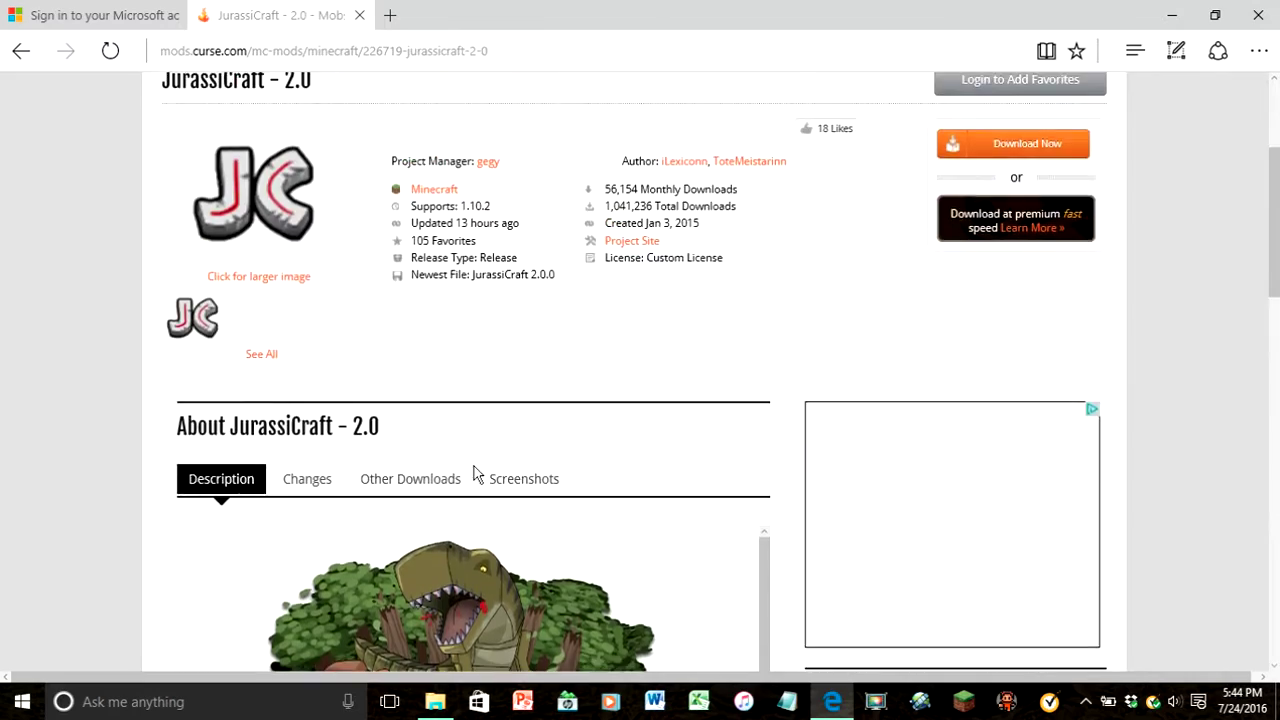
{"action": "left_click", "coordinate": [398, 481]}
{"action": "scroll", "coordinate": [402, 485], "scroll_direction": "up", "scroll_amount": 1}
{"action": "scroll", "coordinate": [577, 494], "scroll_direction": "up", "scroll_amount": 2}
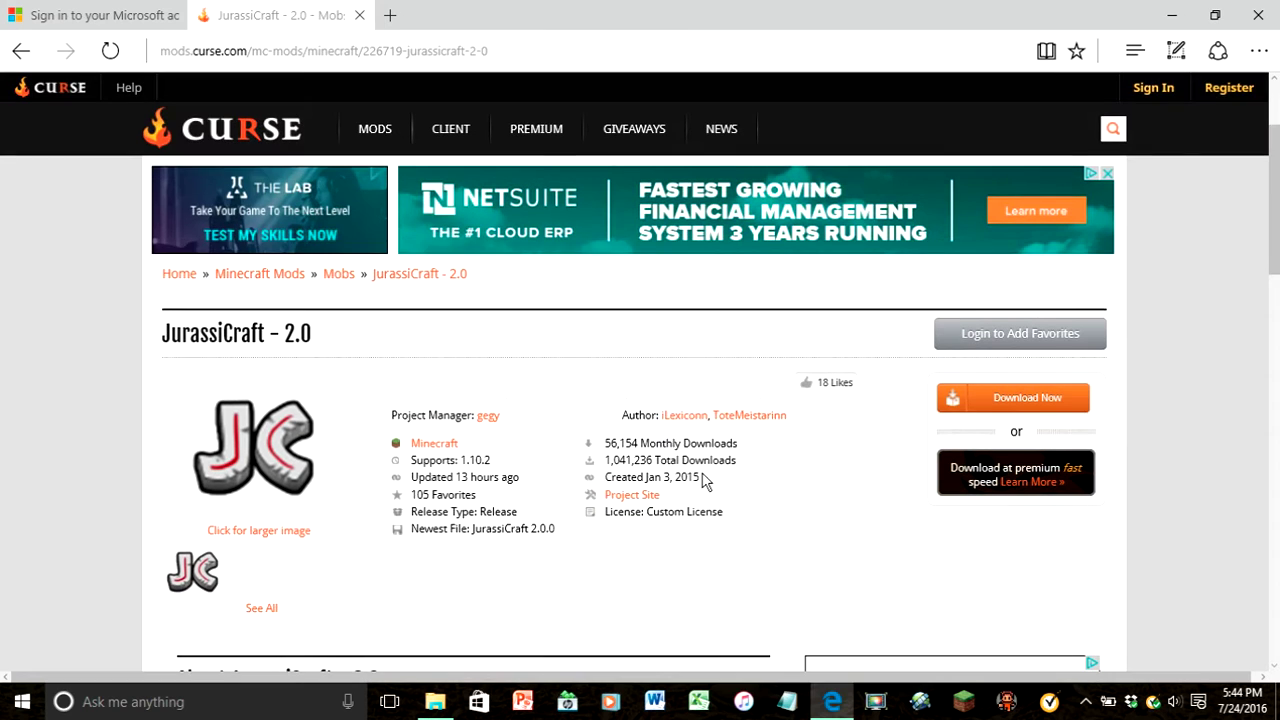
{"action": "left_click", "coordinate": [982, 404]}
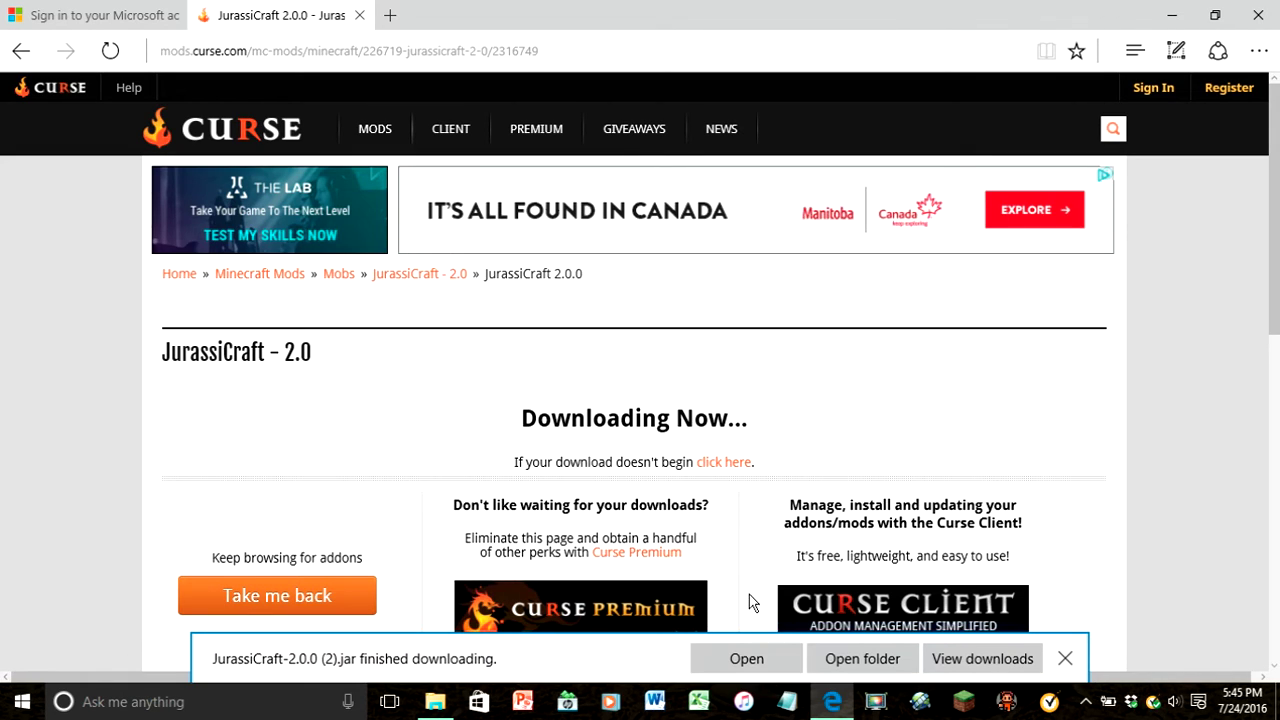
{"action": "left_click", "coordinate": [746, 657]}
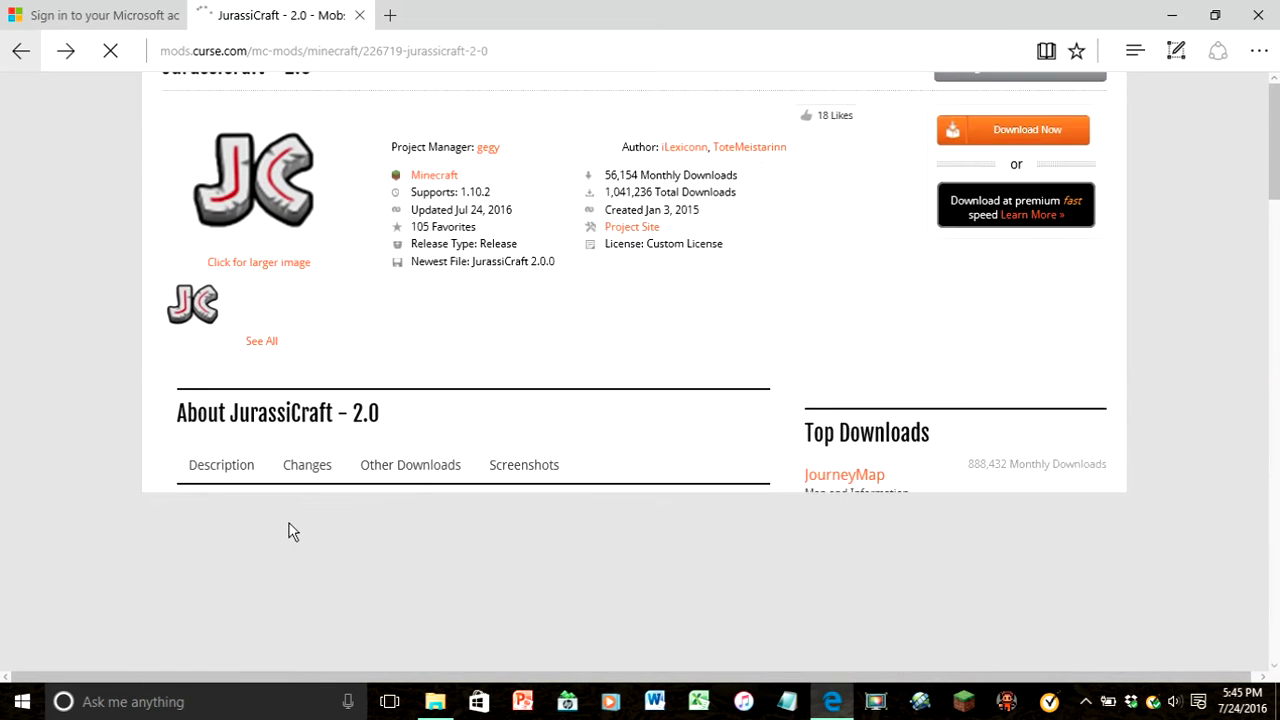
- Back on the JurassiCraft - 2.0 page, expand the Installation spoiler in the description and examine the required versions and additional mods
{"action": "scroll", "coordinate": [410, 495], "scroll_direction": "down", "scroll_amount": 6}
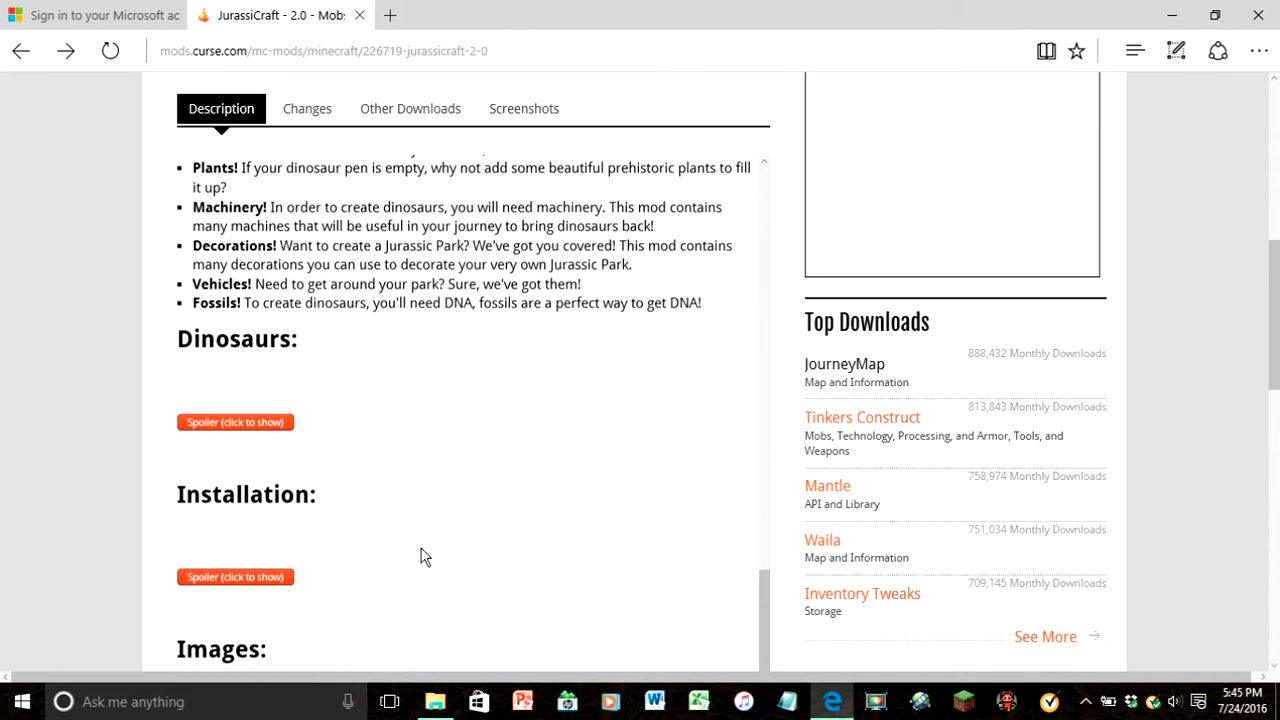
{"action": "left_click", "coordinate": [258, 428]}
{"action": "scroll", "coordinate": [258, 430], "scroll_direction": "down", "scroll_amount": 1}
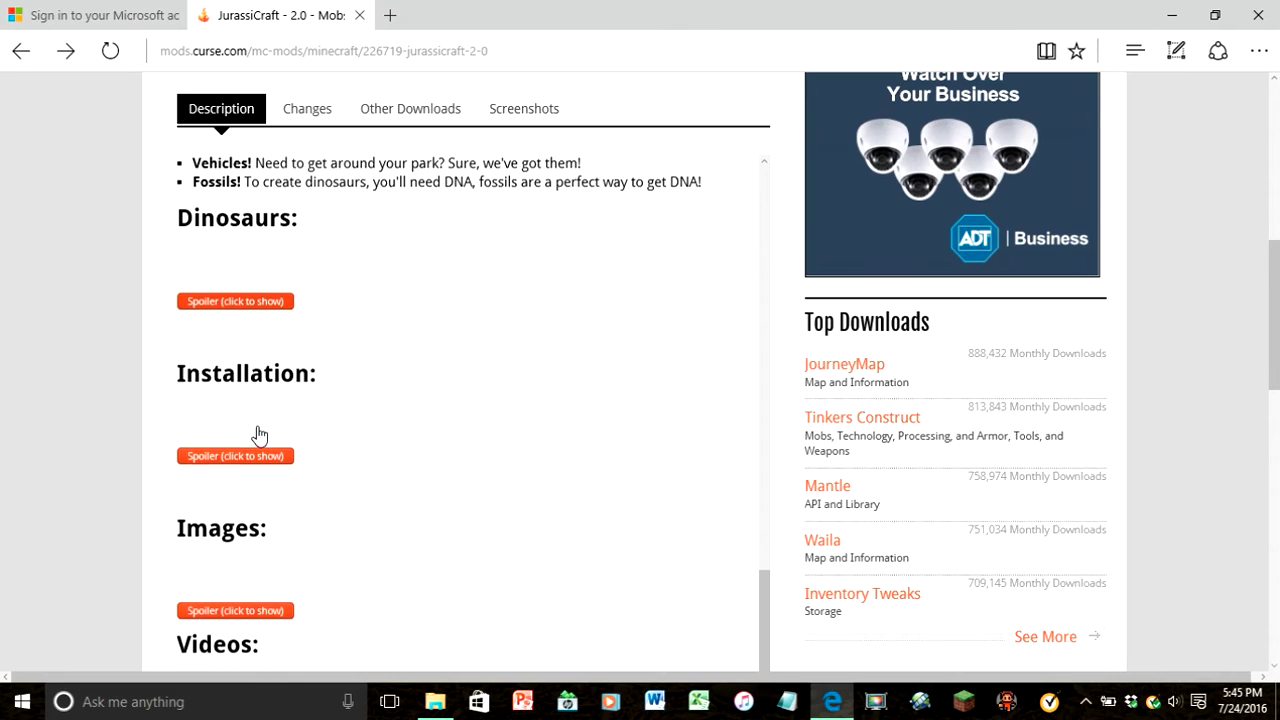
{"action": "left_click", "coordinate": [241, 453]}
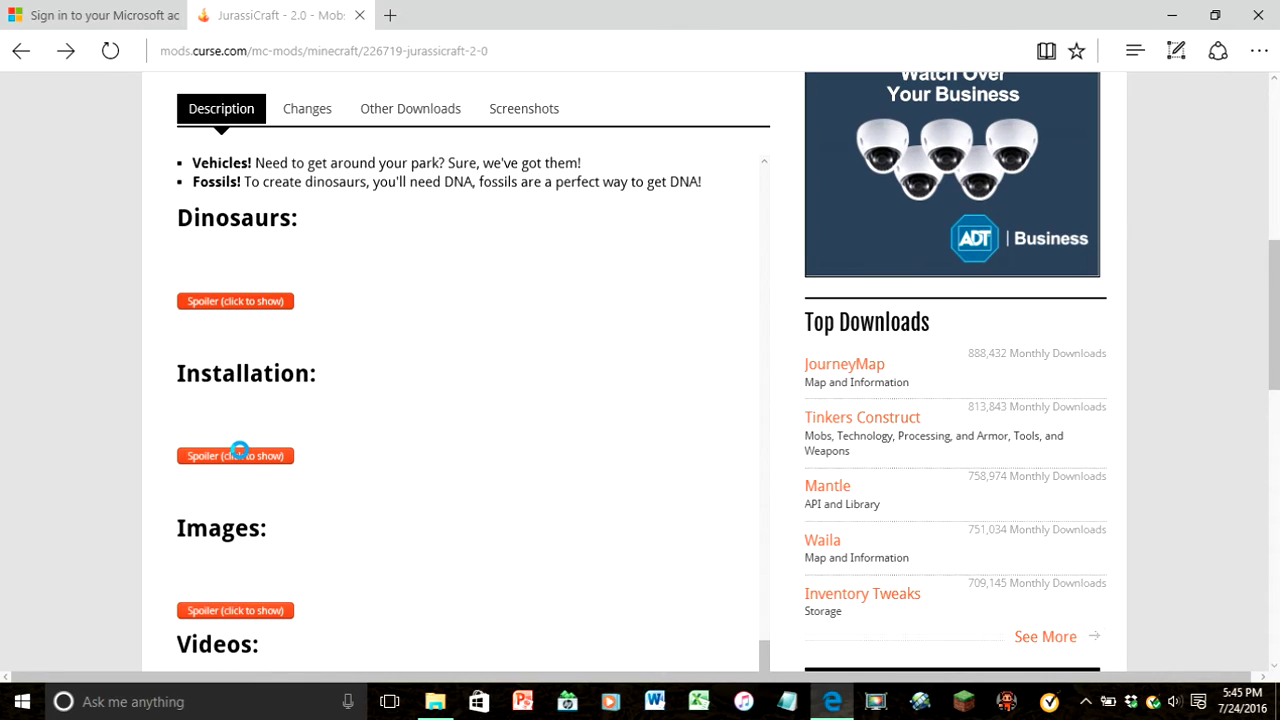
{"action": "left_click", "coordinate": [256, 457]}
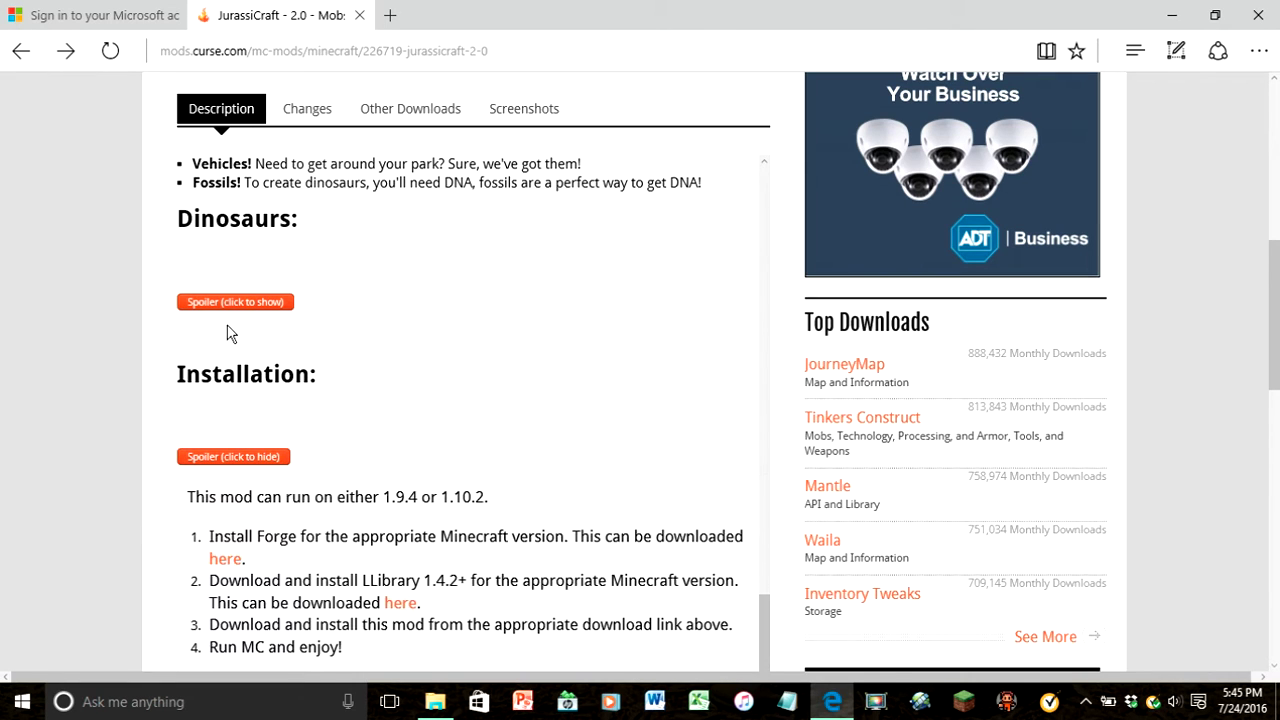
{"action": "scroll", "coordinate": [240, 477], "scroll_direction": "down", "scroll_amount": 2}
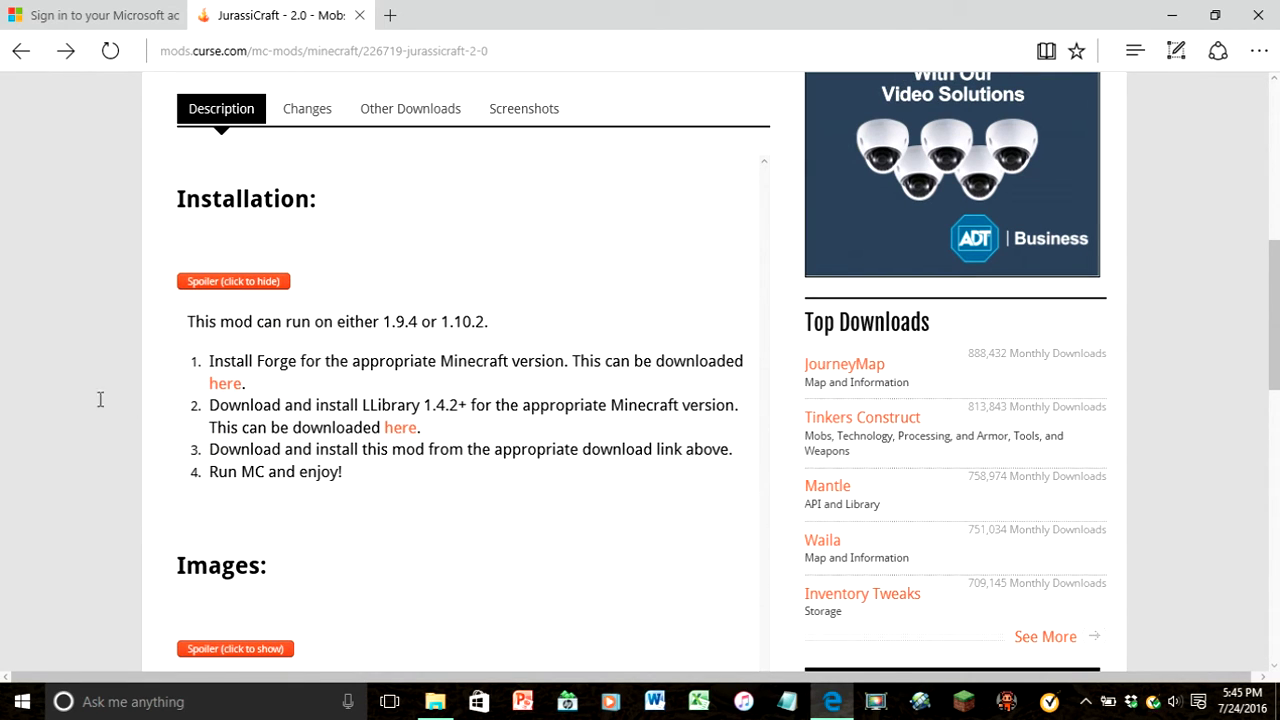
{"action": "scroll", "coordinate": [398, 440], "scroll_direction": "up", "scroll_amount": 10}
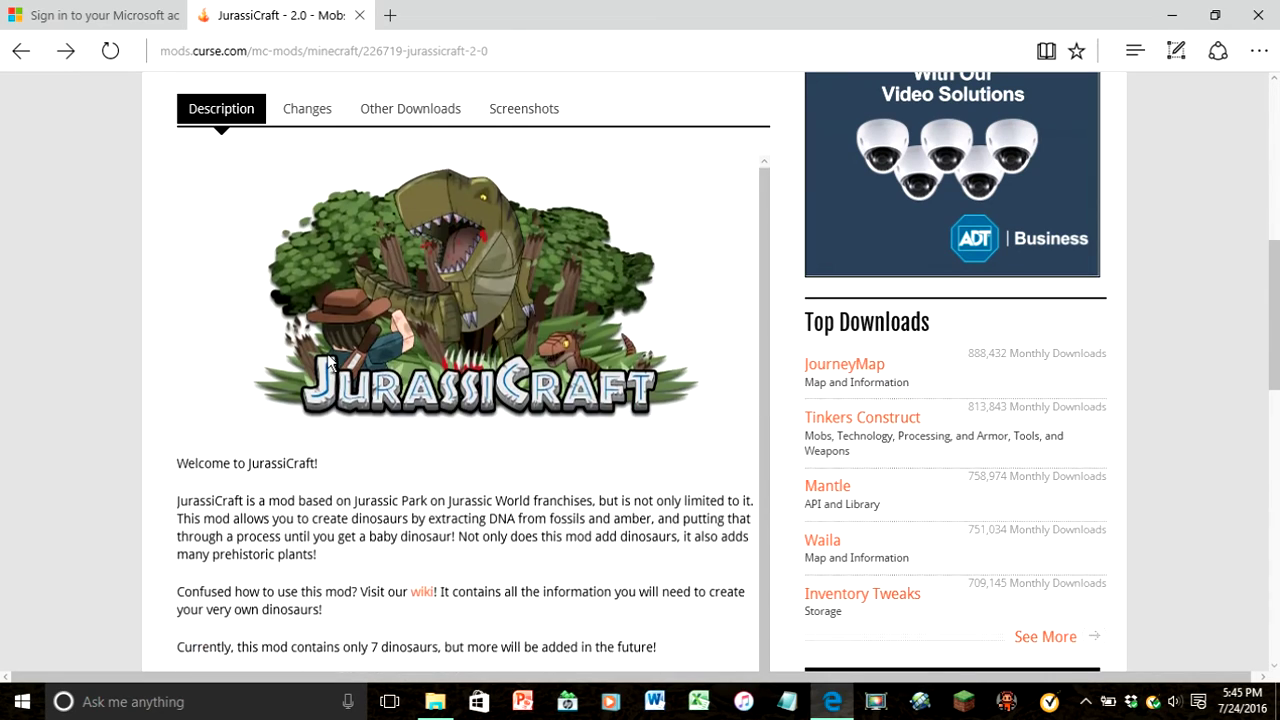
{"action": "scroll", "coordinate": [298, 396], "scroll_direction": "down", "scroll_amount": 8}
{"action": "scroll", "coordinate": [270, 300], "scroll_direction": "up", "scroll_amount": 2}
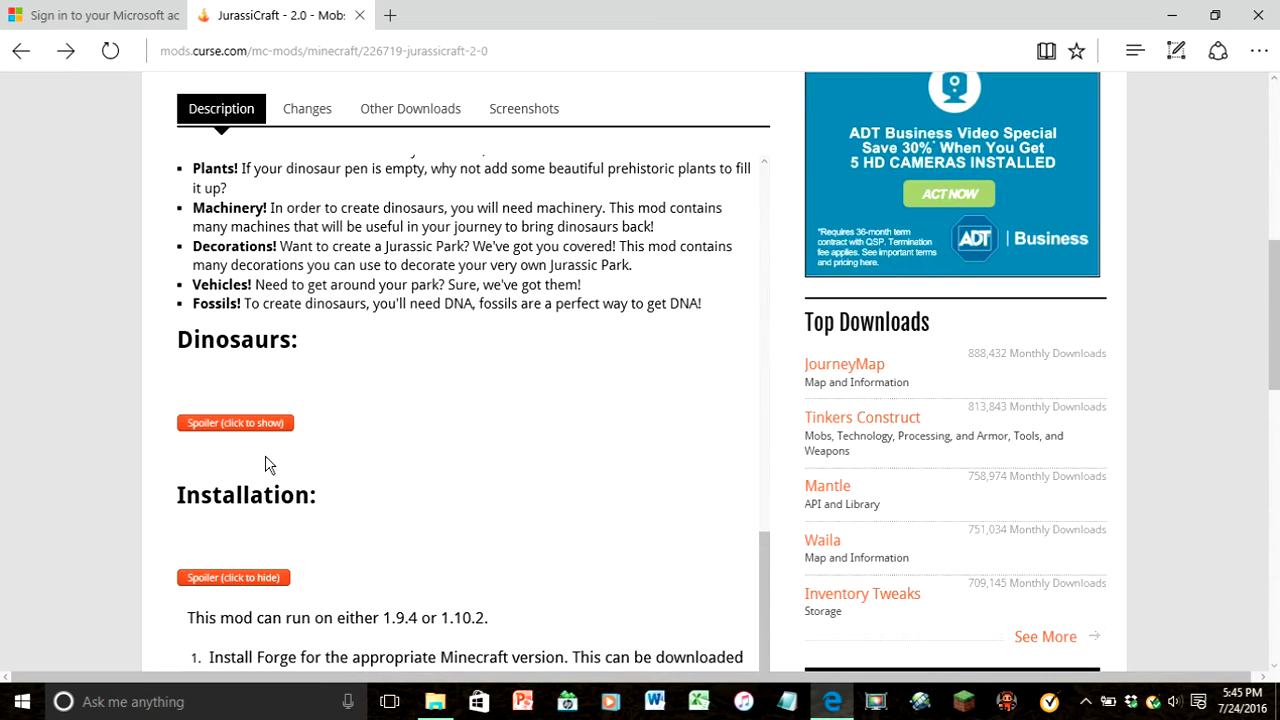
{"action": "scroll", "coordinate": [322, 518], "scroll_direction": "down", "scroll_amount": 4}
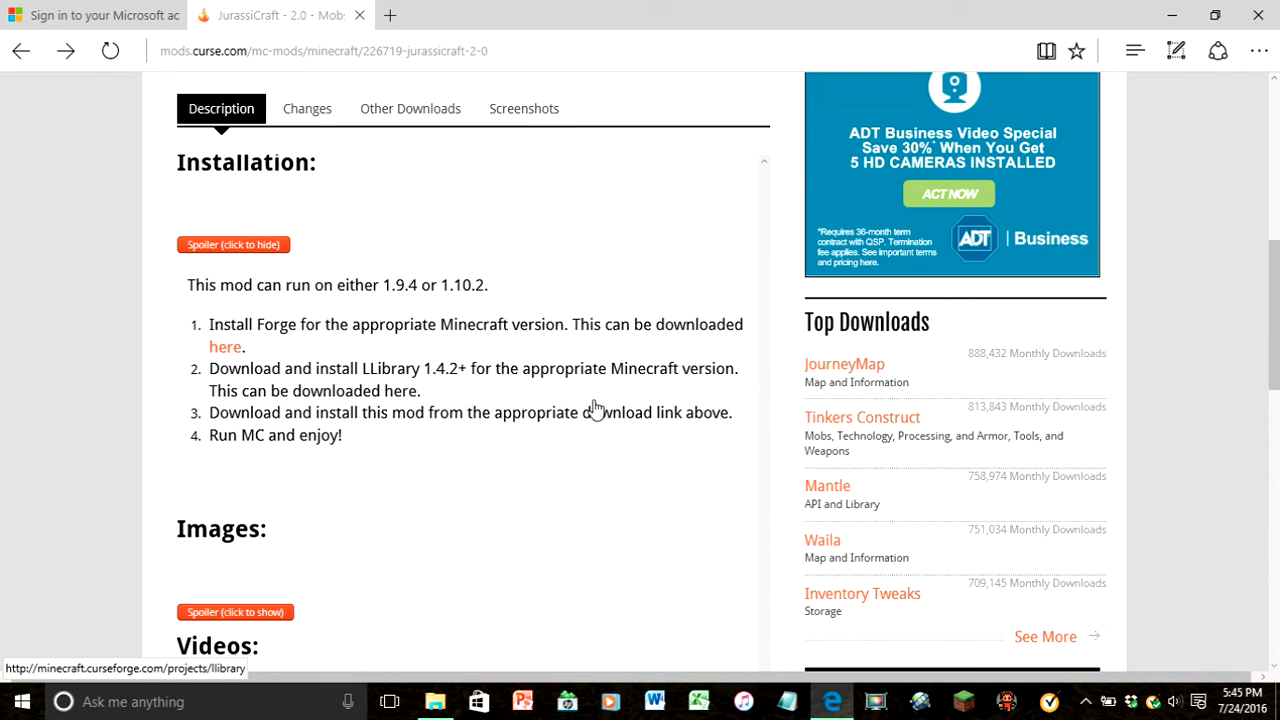
{"action": "scroll", "coordinate": [592, 404], "scroll_direction": "up", "scroll_amount": 8}
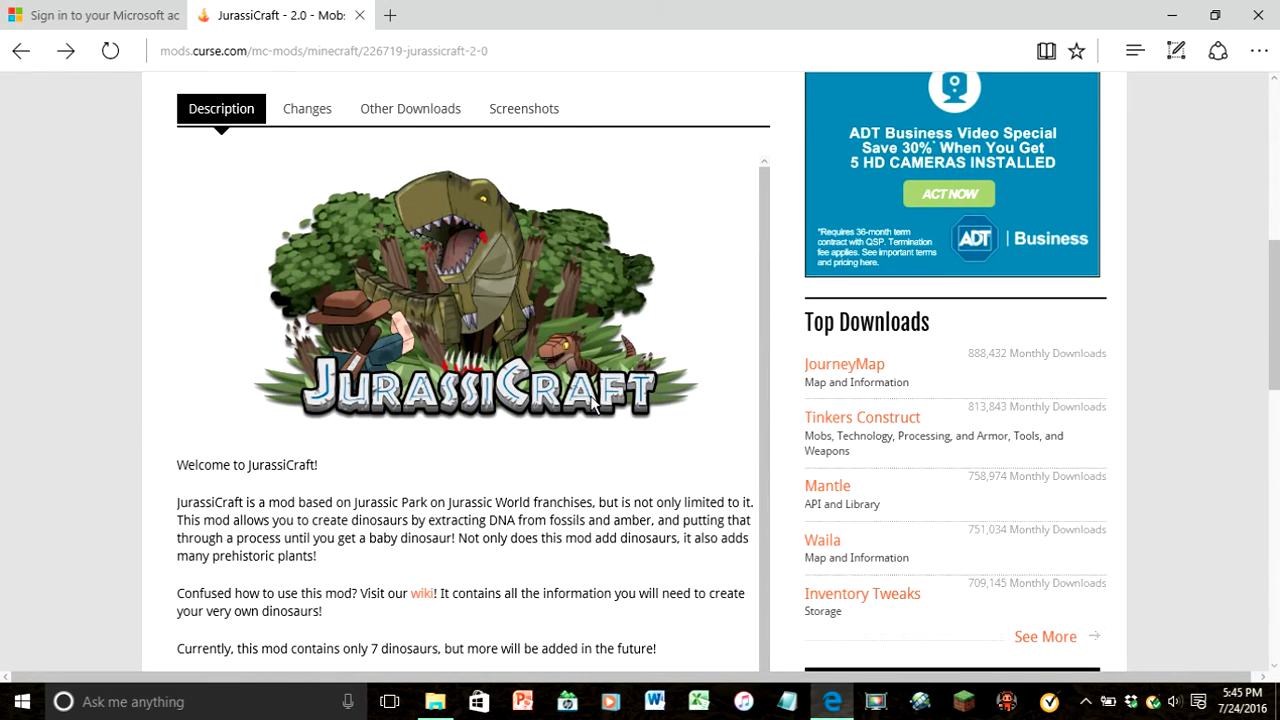
{"action": "scroll", "coordinate": [588, 401], "scroll_direction": "down", "scroll_amount": 8}
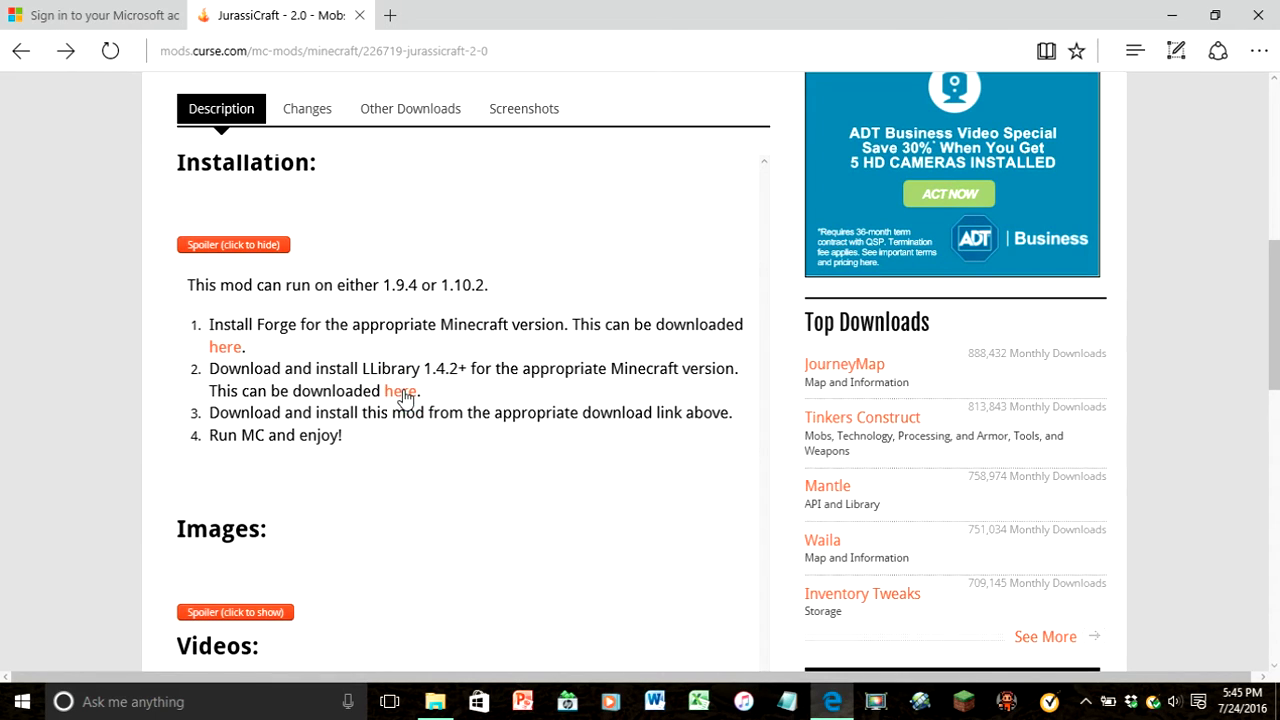
- Follow the LLibrary link in the installation instructions, download llibrary-1.4.2-1.10.2.jar from CurseForge, and open the downloaded file
{"action": "left_click", "coordinate": [400, 391]}
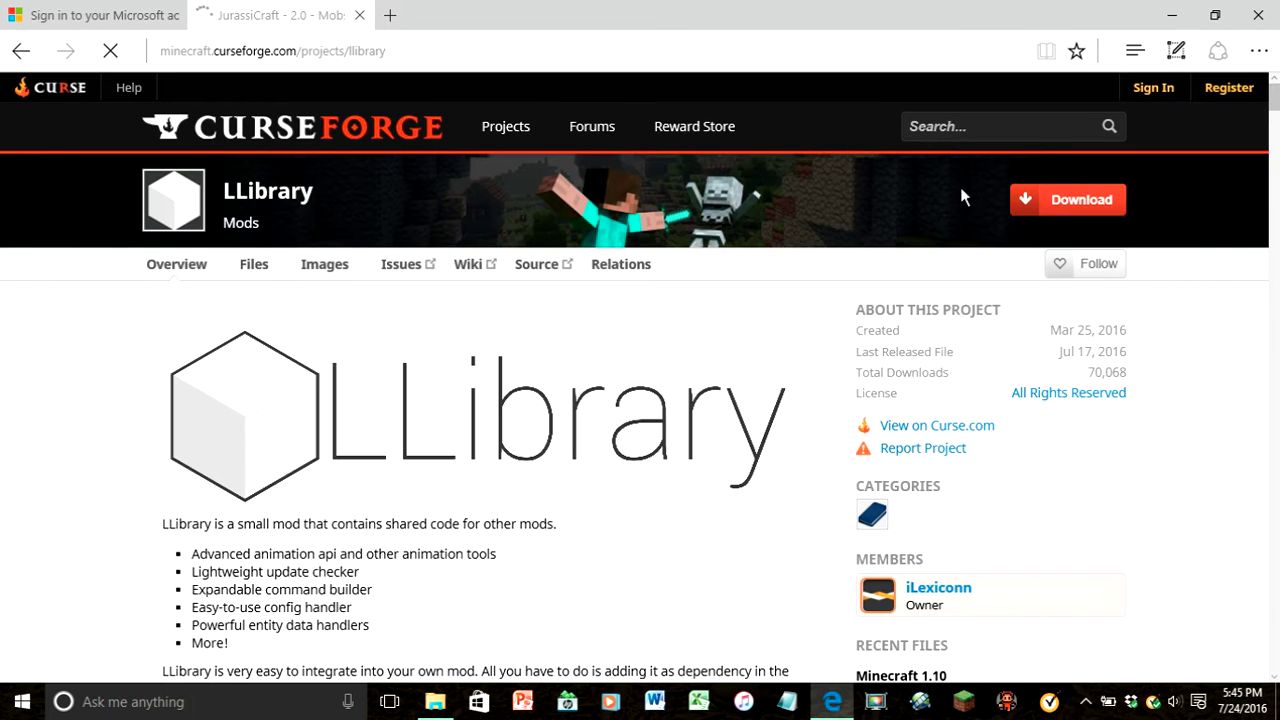
{"action": "scroll", "coordinate": [483, 437], "scroll_direction": "down", "scroll_amount": 3}
{"action": "scroll", "coordinate": [483, 437], "scroll_direction": "up", "scroll_amount": 3}
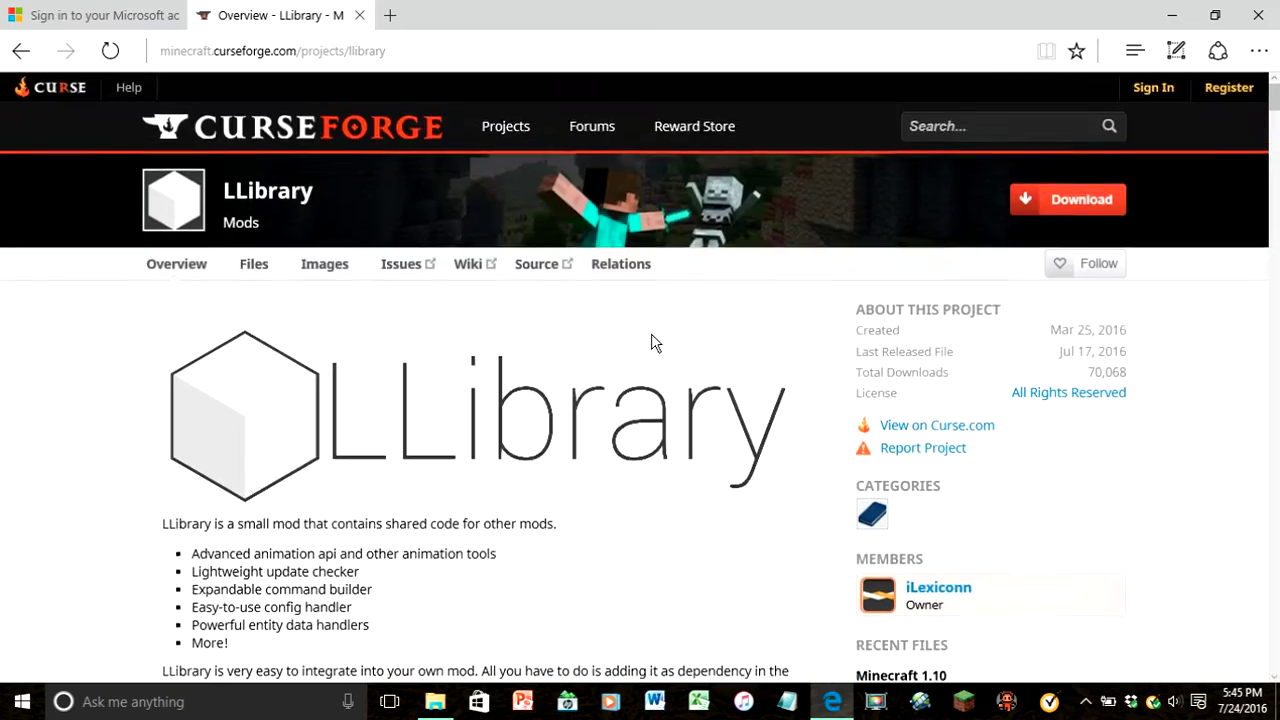
{"action": "left_click", "coordinate": [1084, 210]}
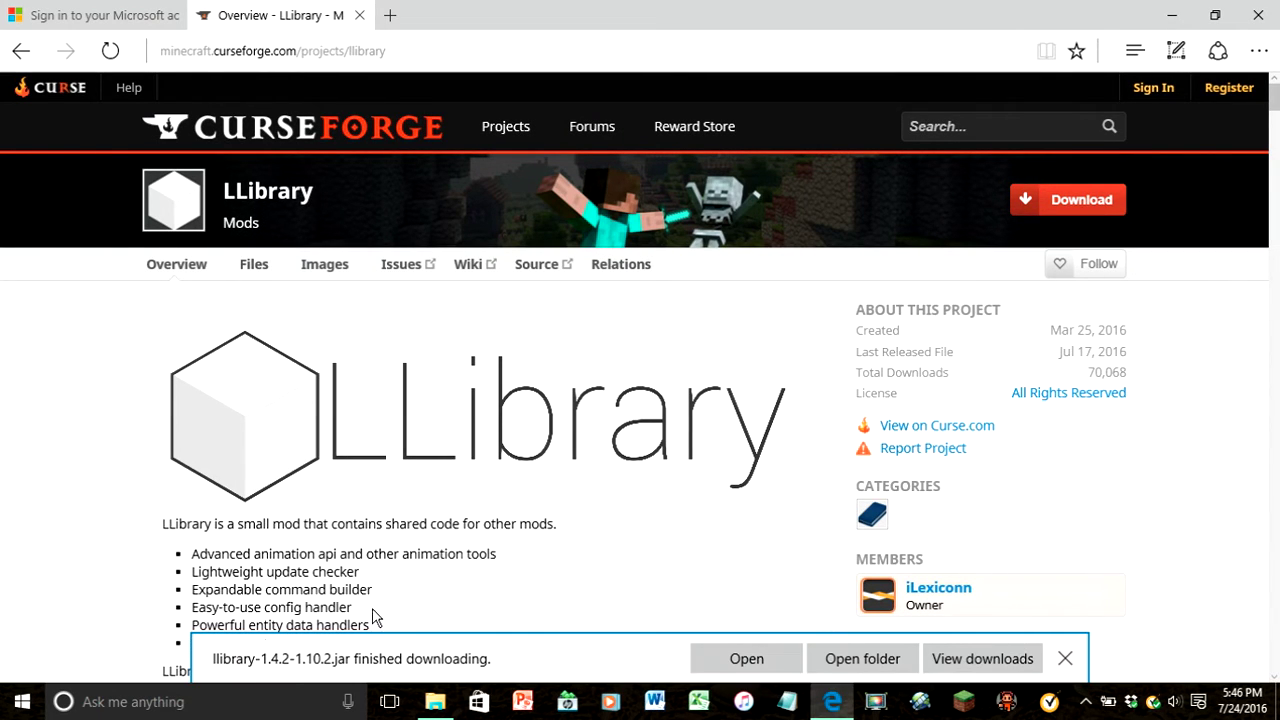
{"action": "left_click", "coordinate": [780, 658]}
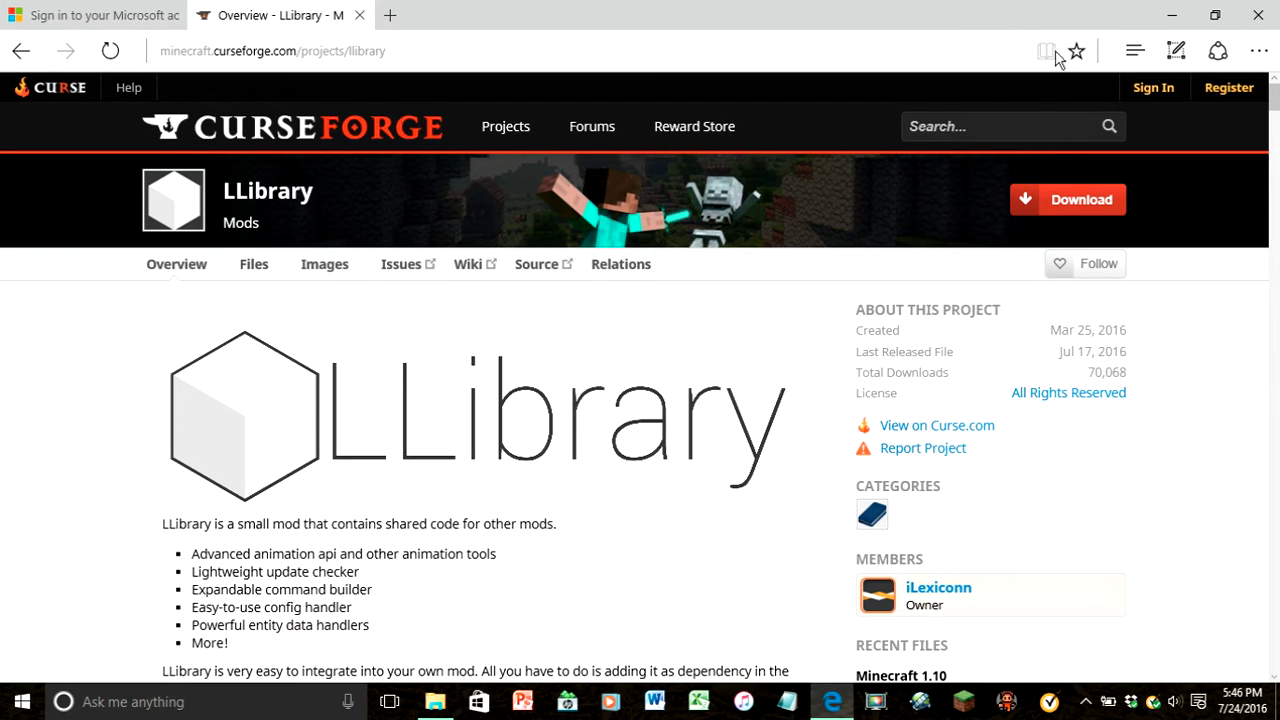
- Look over the recent files on the LLibrary project page and close the browser
{"action": "scroll", "coordinate": [1095, 163], "scroll_direction": "down", "scroll_amount": 2}
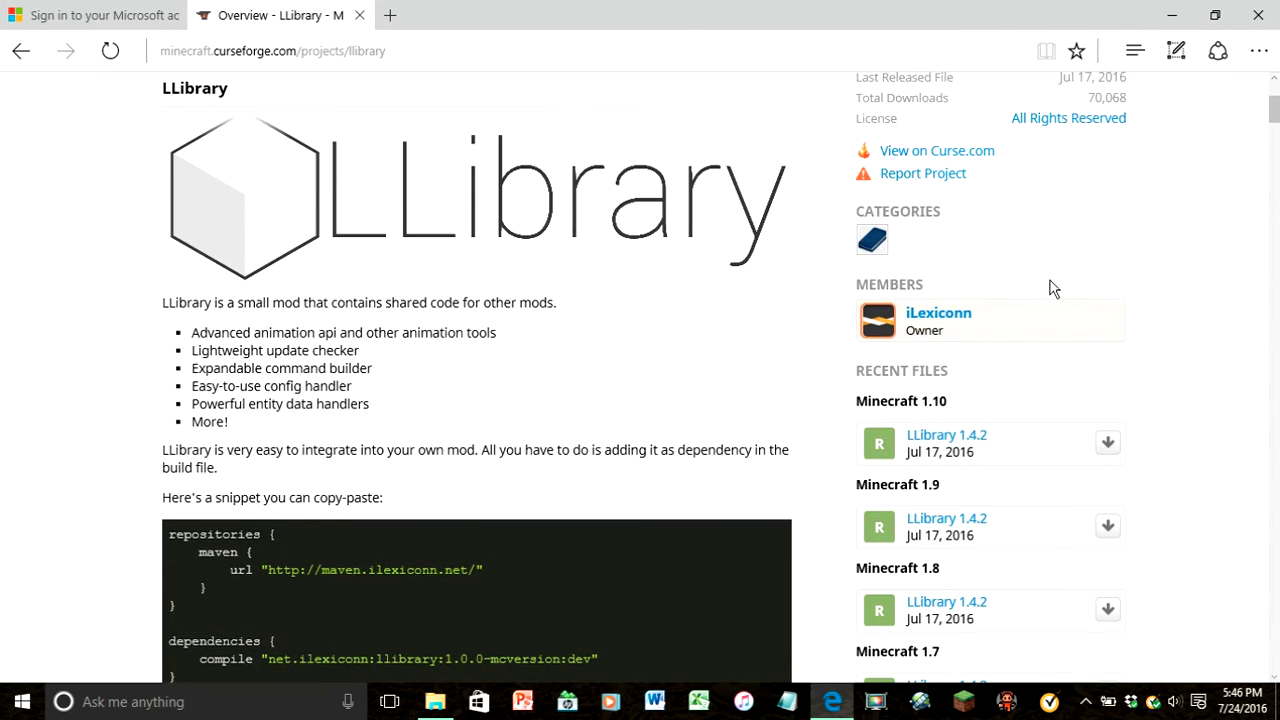
{"action": "scroll", "coordinate": [1052, 298], "scroll_direction": "down", "scroll_amount": 1}
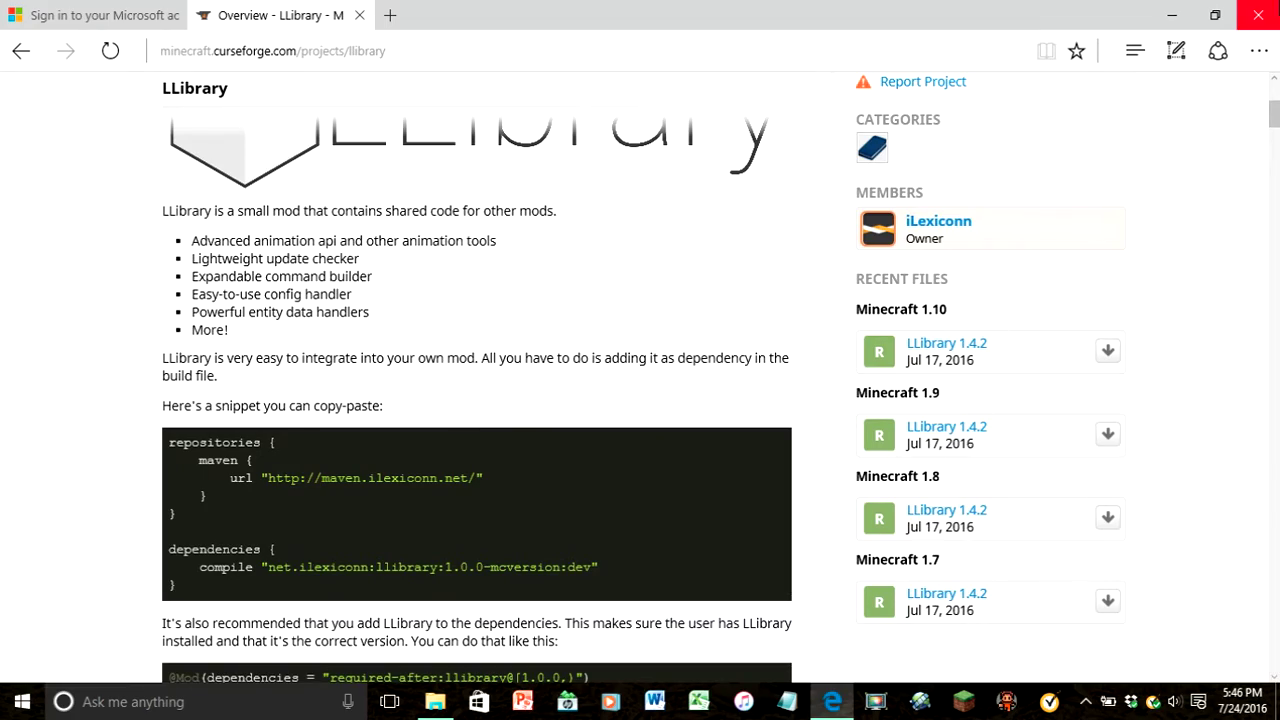
{"action": "left_click", "coordinate": [1257, 12]}
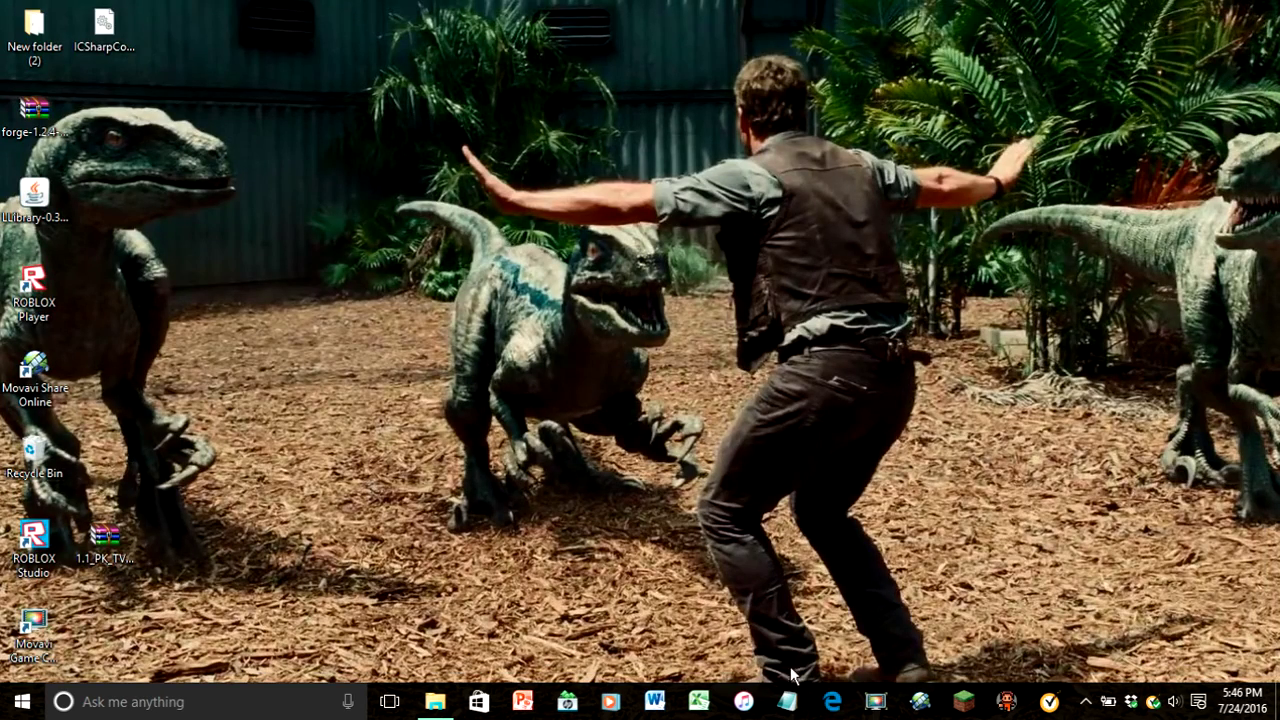
- Switch to File Explorer and show the Downloads folder in a maximized window
{"action": "left_click", "coordinate": [445, 695]}
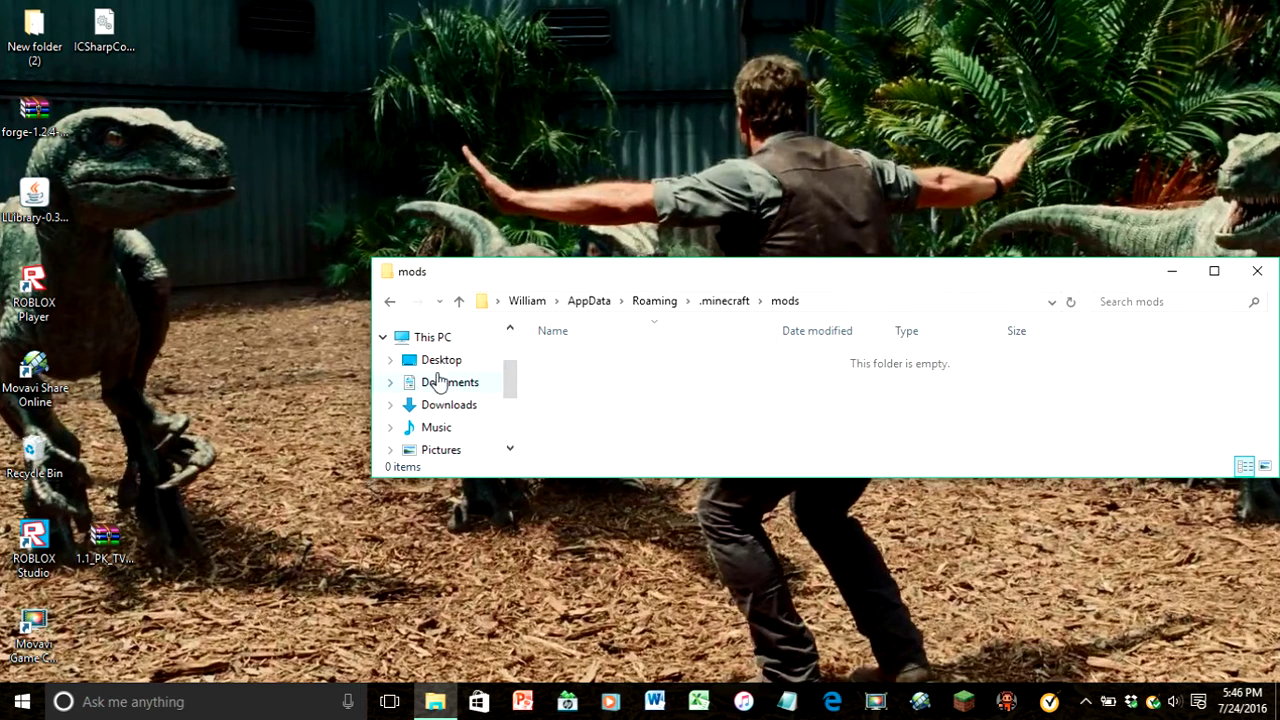
{"action": "left_click", "coordinate": [425, 404]}
{"action": "left_click_drag", "start_coordinate": [705, 259], "coordinate": [533, 113]}
{"action": "left_click_drag", "start_coordinate": [587, 145], "coordinate": [370, 62]}
{"action": "left_click", "coordinate": [998, 38]}
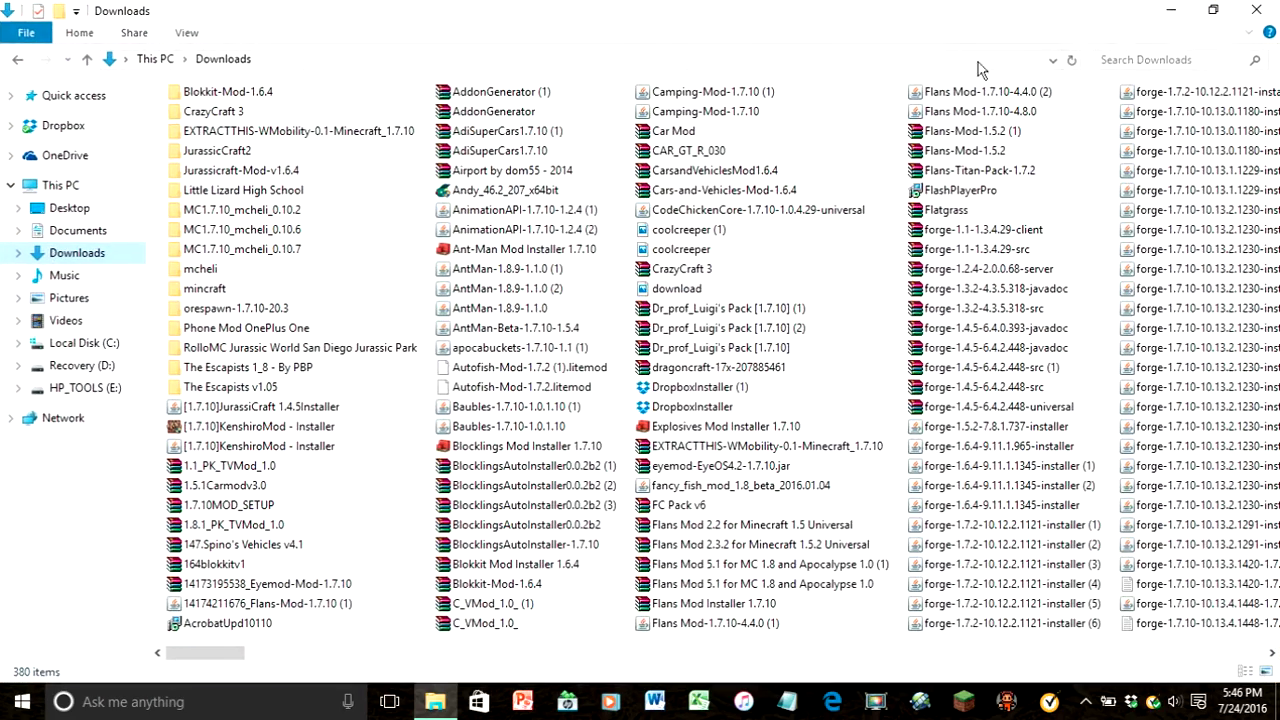
- Try to find the mod file by searching the Downloads folder for "jurasic craft", and return to the full file list
{"action": "left_click", "coordinate": [1113, 60]}
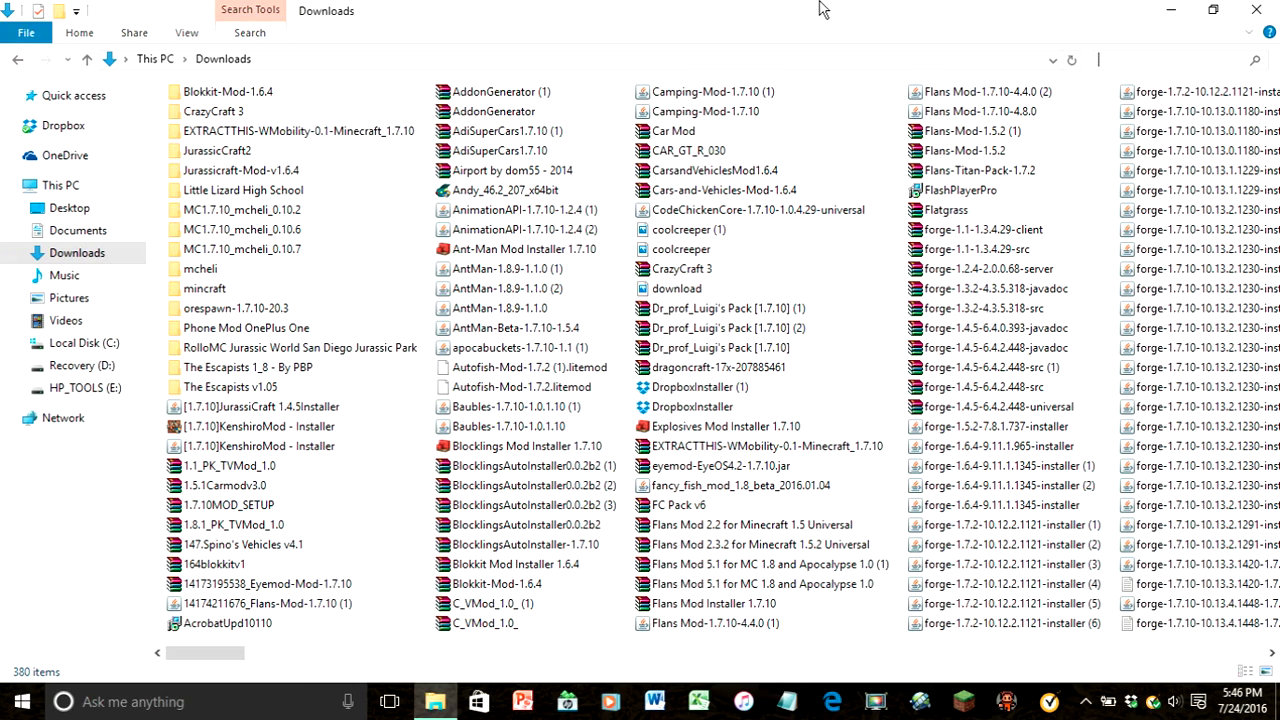
{"action": "type", "text": "jurasic cra"}
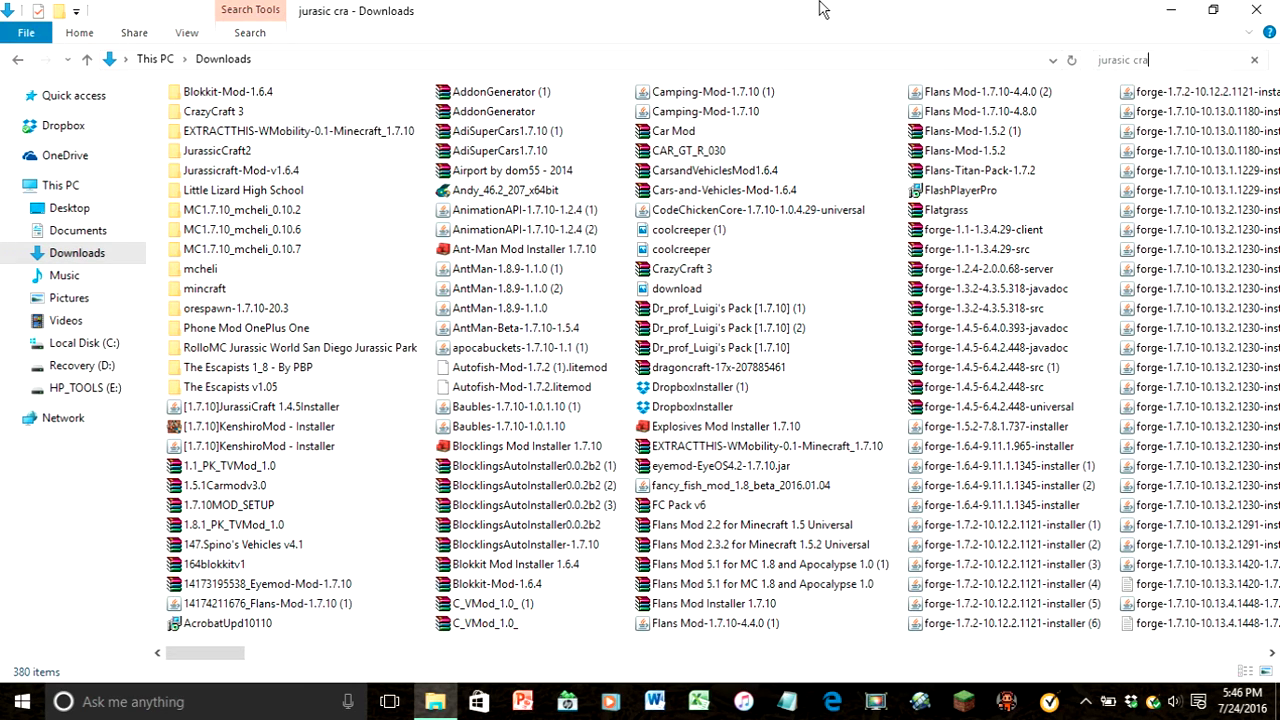
{"action": "type", "text": "ft"}
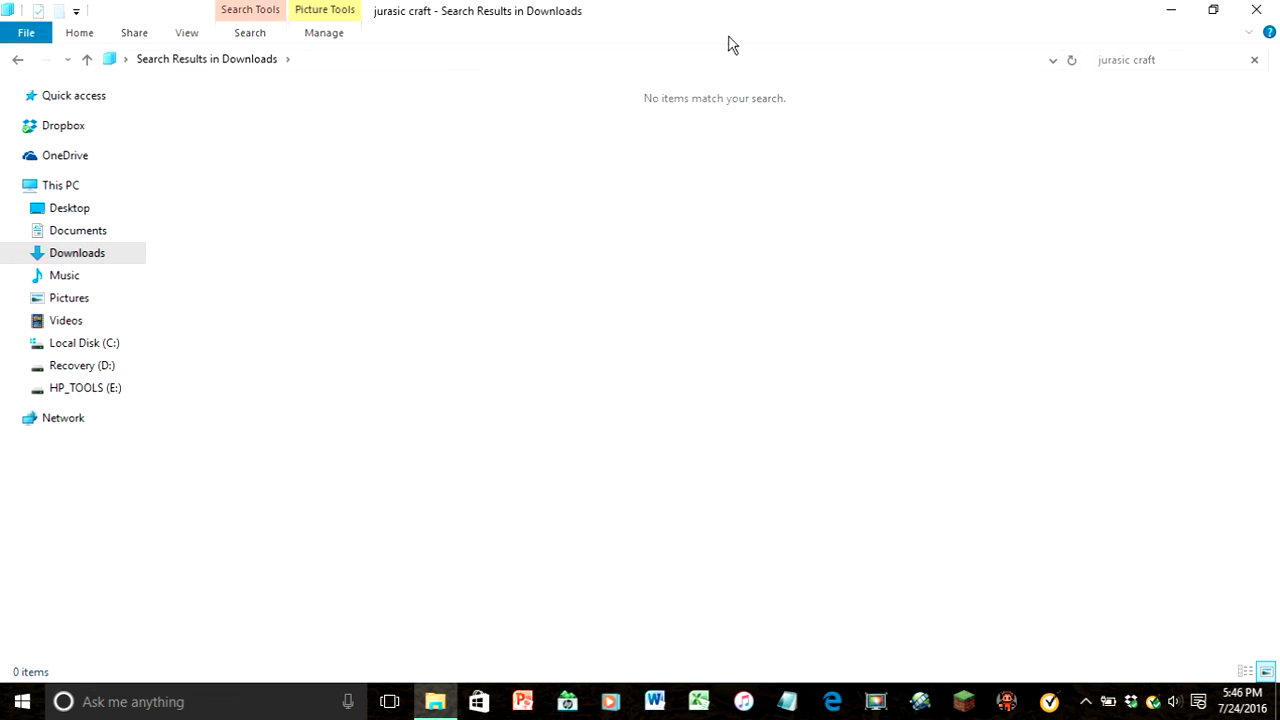
{"action": "key", "text": "BackSpace"}
{"action": "key", "text": "BackSpace"}
{"action": "key", "text": "BackSpace"}
{"action": "key", "text": "BackSpace"}
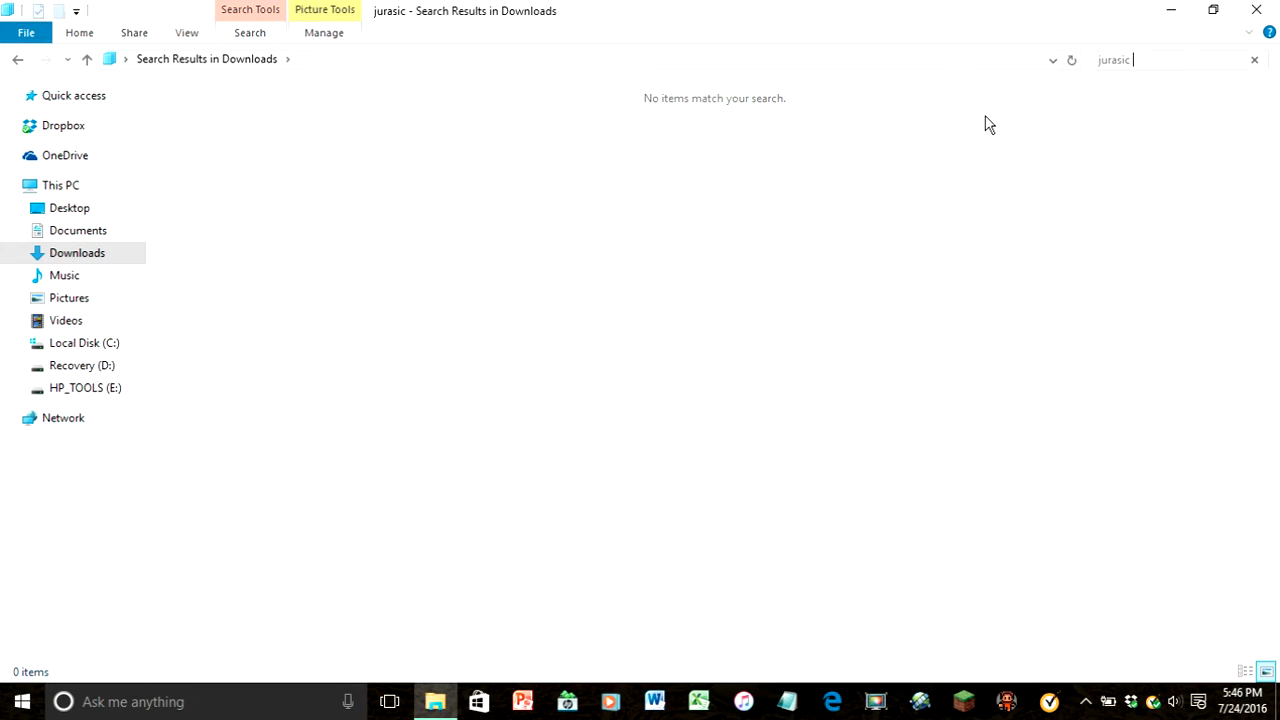
{"action": "left_click", "coordinate": [17, 61]}
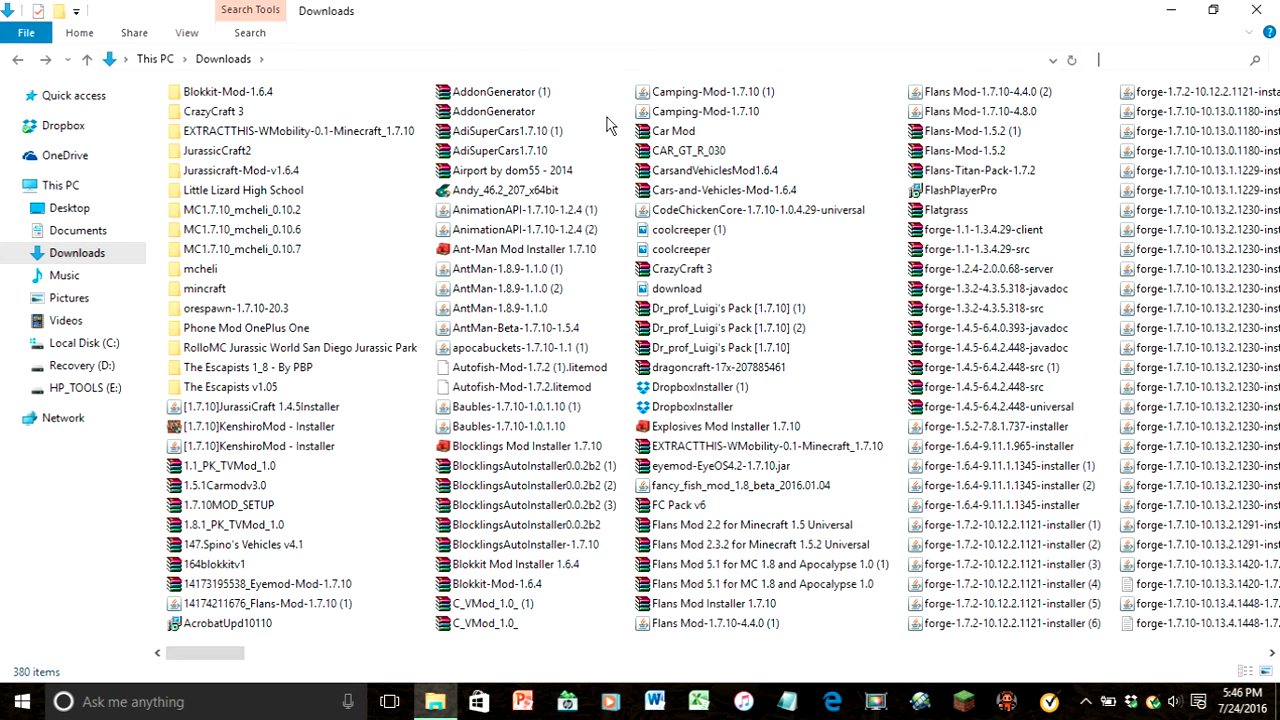
- Locate and select JurassiCraft-2.0.0 in the Downloads folder and restore the window to a smaller size that exposes the desktop
{"action": "scroll", "coordinate": [766, 428], "scroll_direction": "down", "scroll_amount": 3}
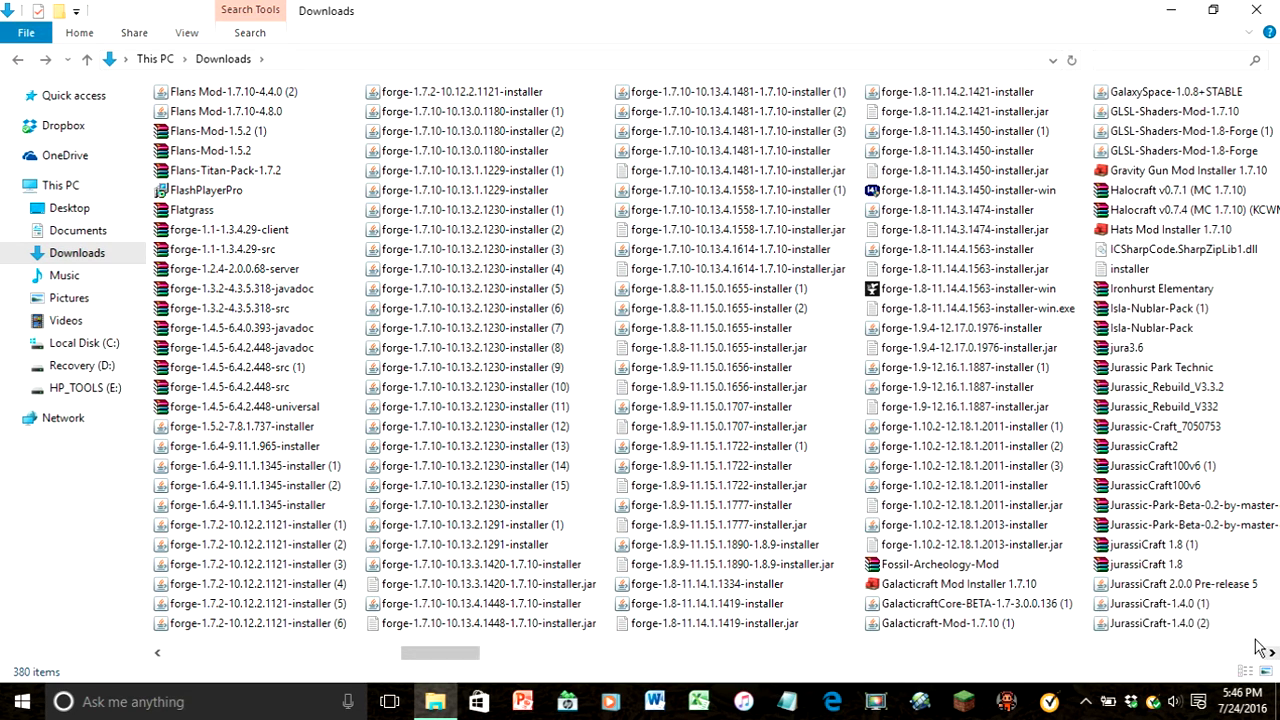
{"action": "scroll", "coordinate": [1205, 622], "scroll_direction": "down", "scroll_amount": 1}
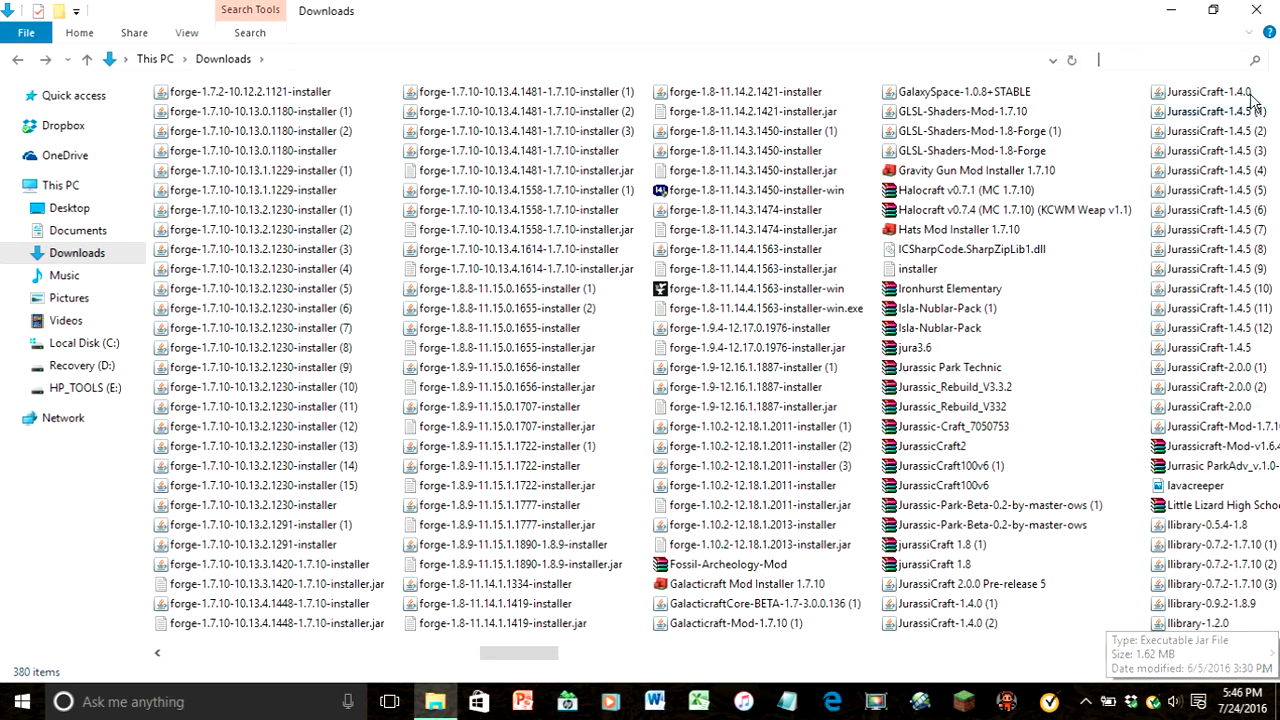
{"action": "left_click", "coordinate": [1202, 407]}
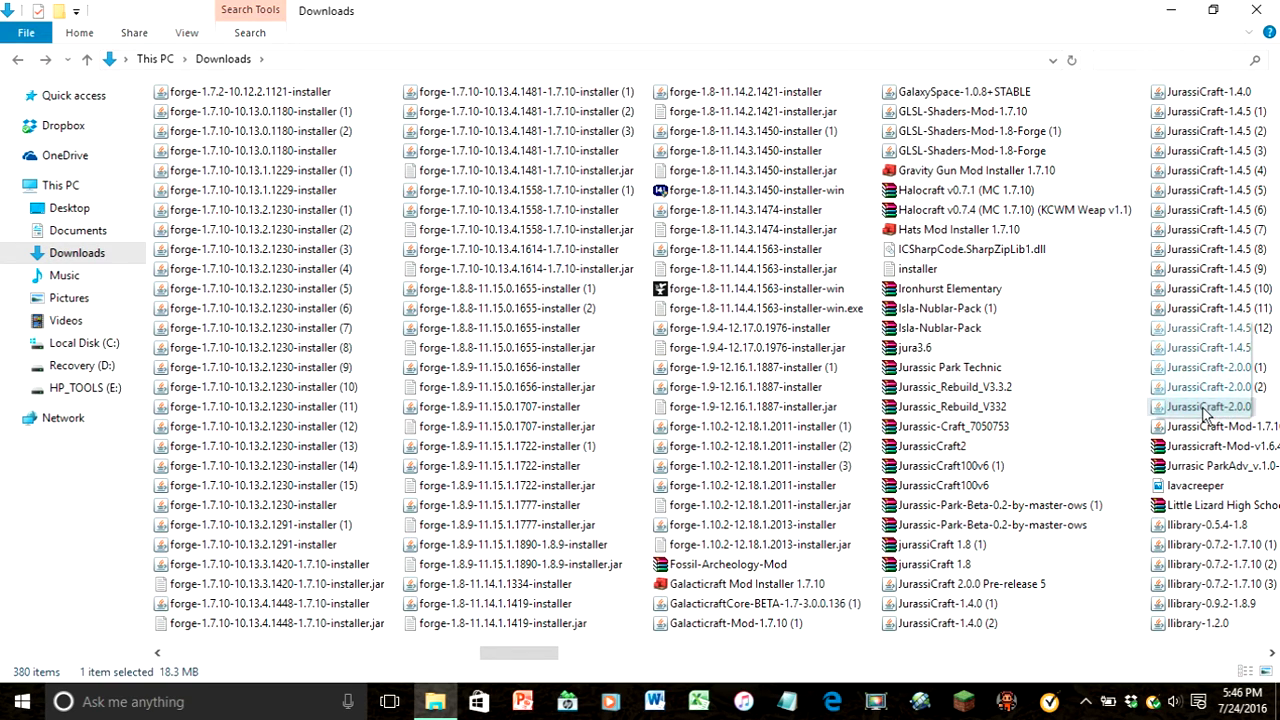
{"action": "left_click", "coordinate": [1213, 9]}
- Move JurassiCraft-2.0.0 and llibrary-1.4.2-1.10.2 from Downloads to the desktop and place the two files side by side with the folder closed
{"action": "scroll", "coordinate": [803, 290], "scroll_direction": "down", "scroll_amount": 3}
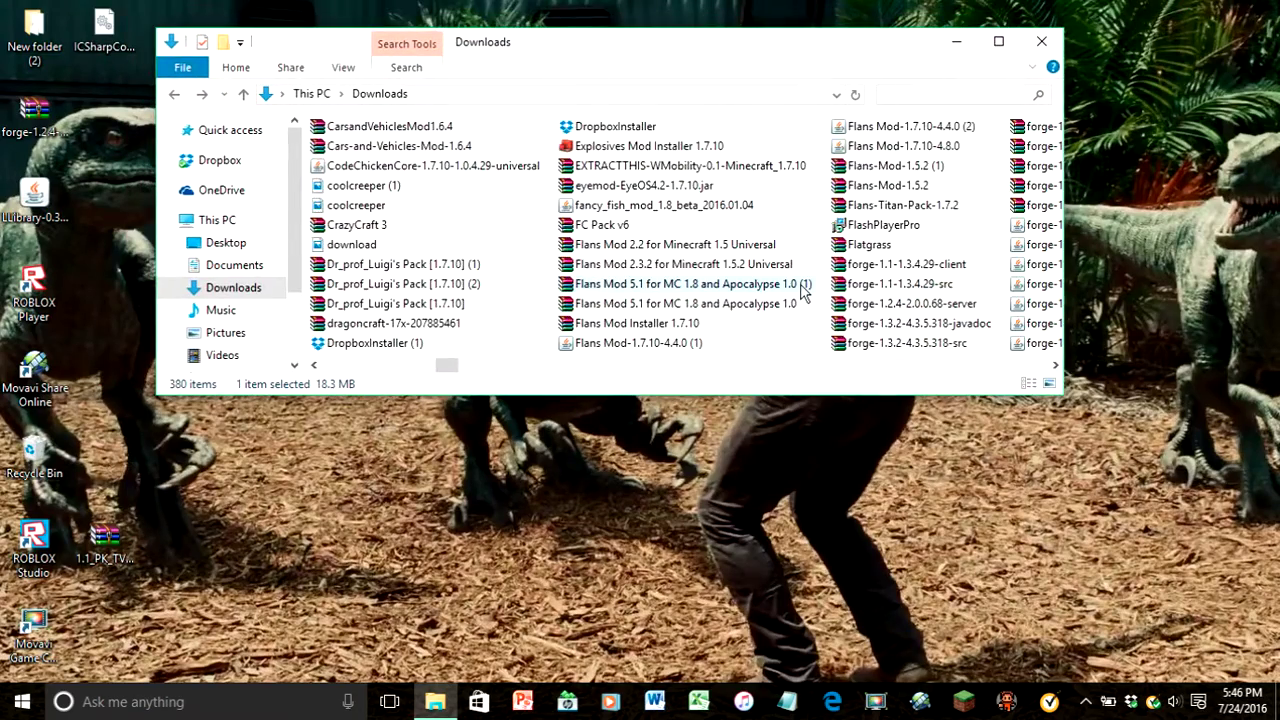
{"action": "scroll", "coordinate": [720, 286], "scroll_direction": "up", "scroll_amount": 5}
{"action": "scroll", "coordinate": [722, 285], "scroll_direction": "down", "scroll_amount": 8}
{"action": "scroll", "coordinate": [727, 283], "scroll_direction": "down", "scroll_amount": 6}
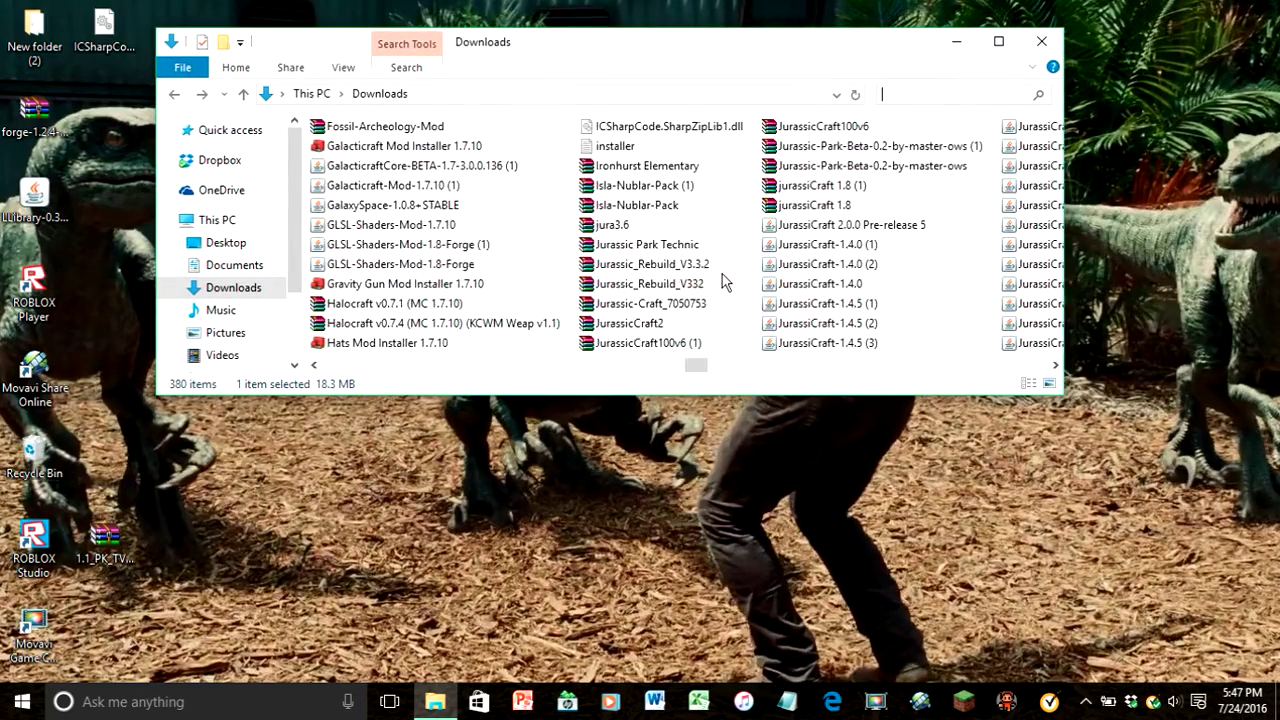
{"action": "scroll", "coordinate": [743, 265], "scroll_direction": "down", "scroll_amount": 3}
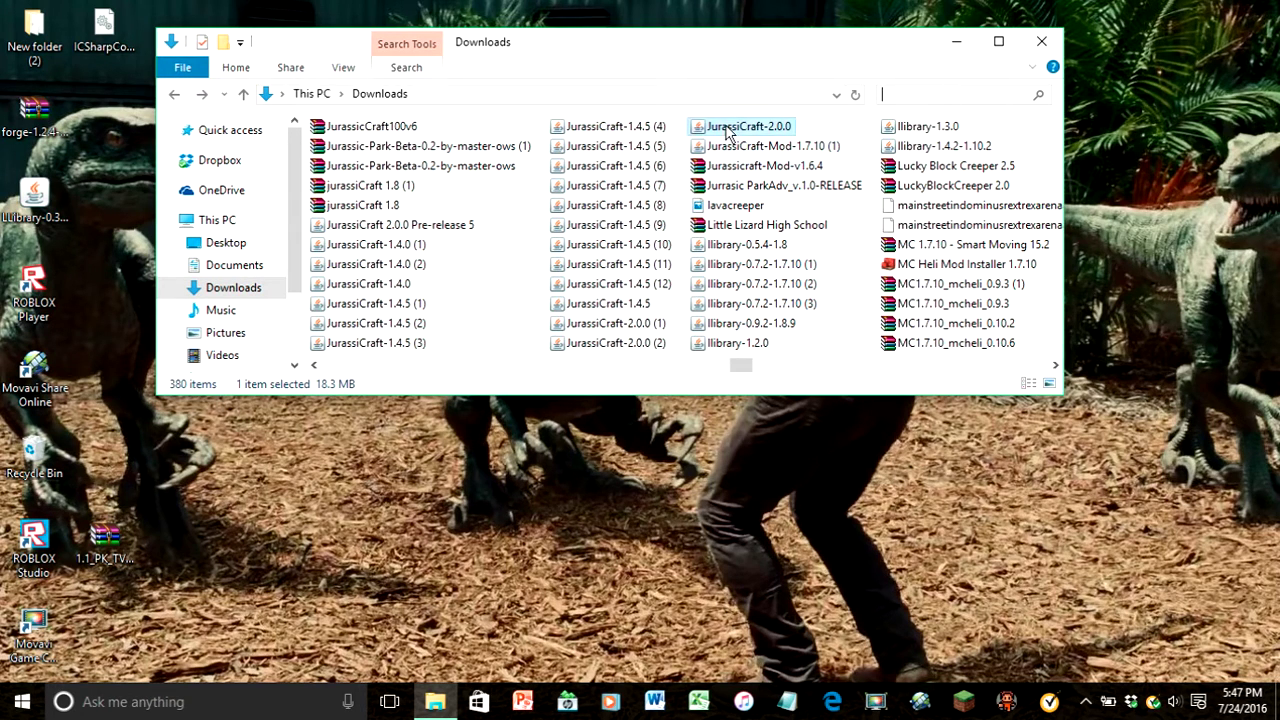
{"action": "left_click_drag", "start_coordinate": [730, 127], "coordinate": [1010, 432]}
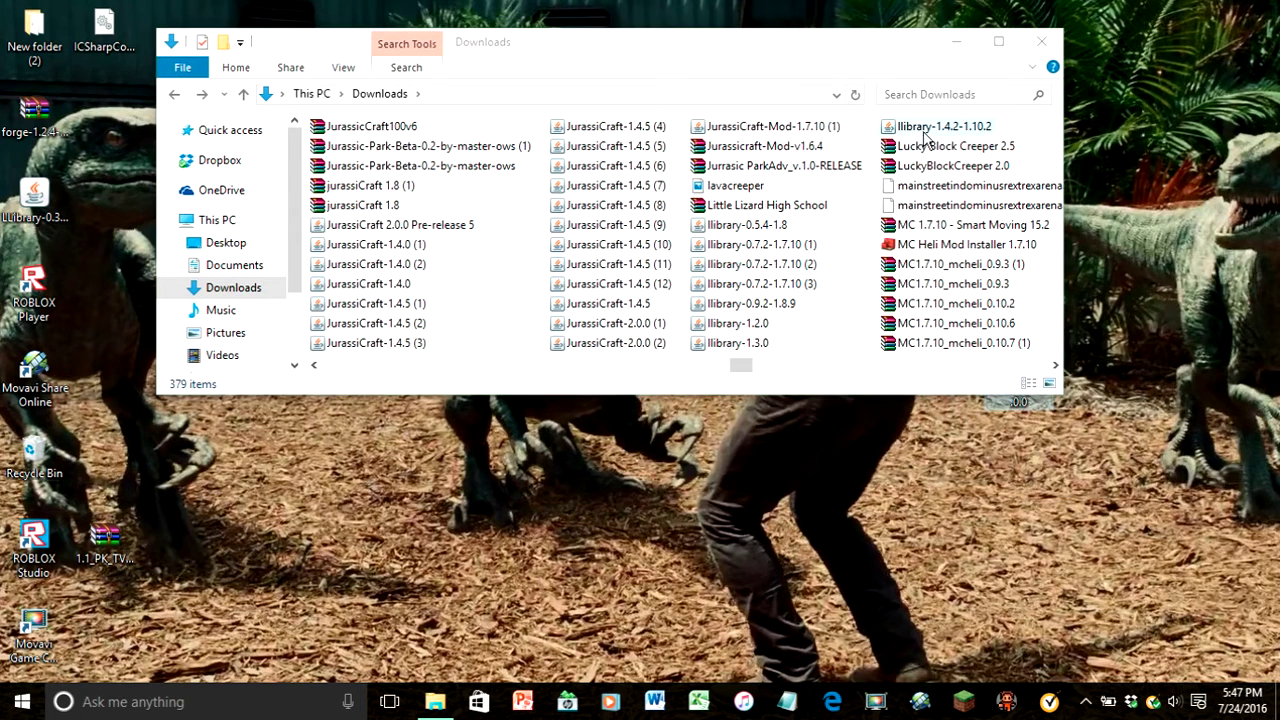
{"action": "left_click_drag", "start_coordinate": [930, 130], "coordinate": [1035, 545]}
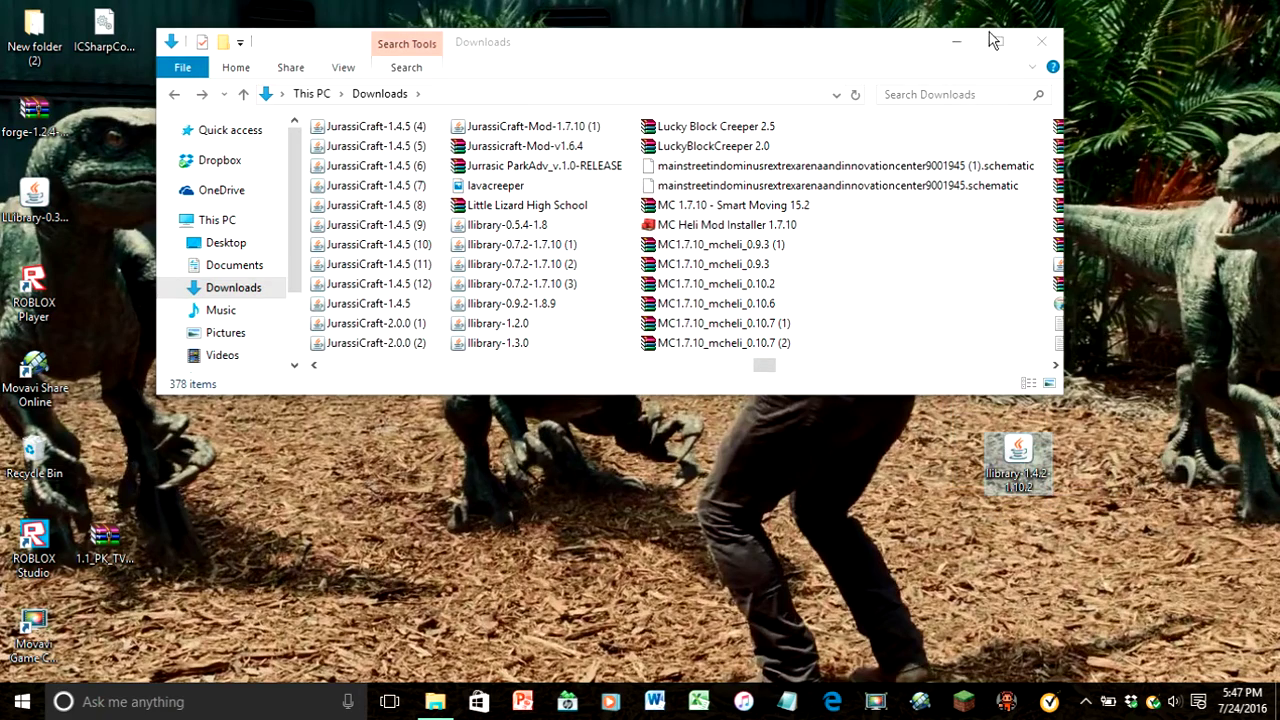
{"action": "left_click", "coordinate": [1041, 41]}
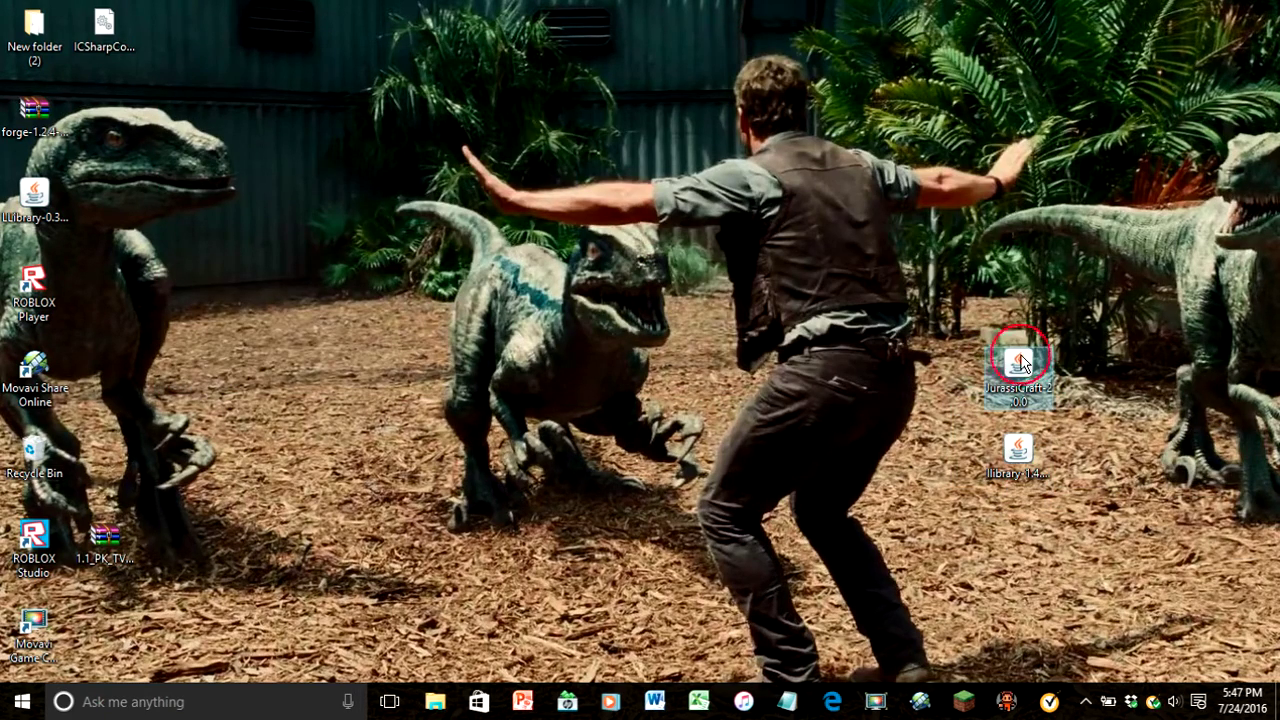
{"action": "left_click_drag", "start_coordinate": [1018, 362], "coordinate": [895, 352]}
{"action": "left_click_drag", "start_coordinate": [1010, 445], "coordinate": [938, 366]}
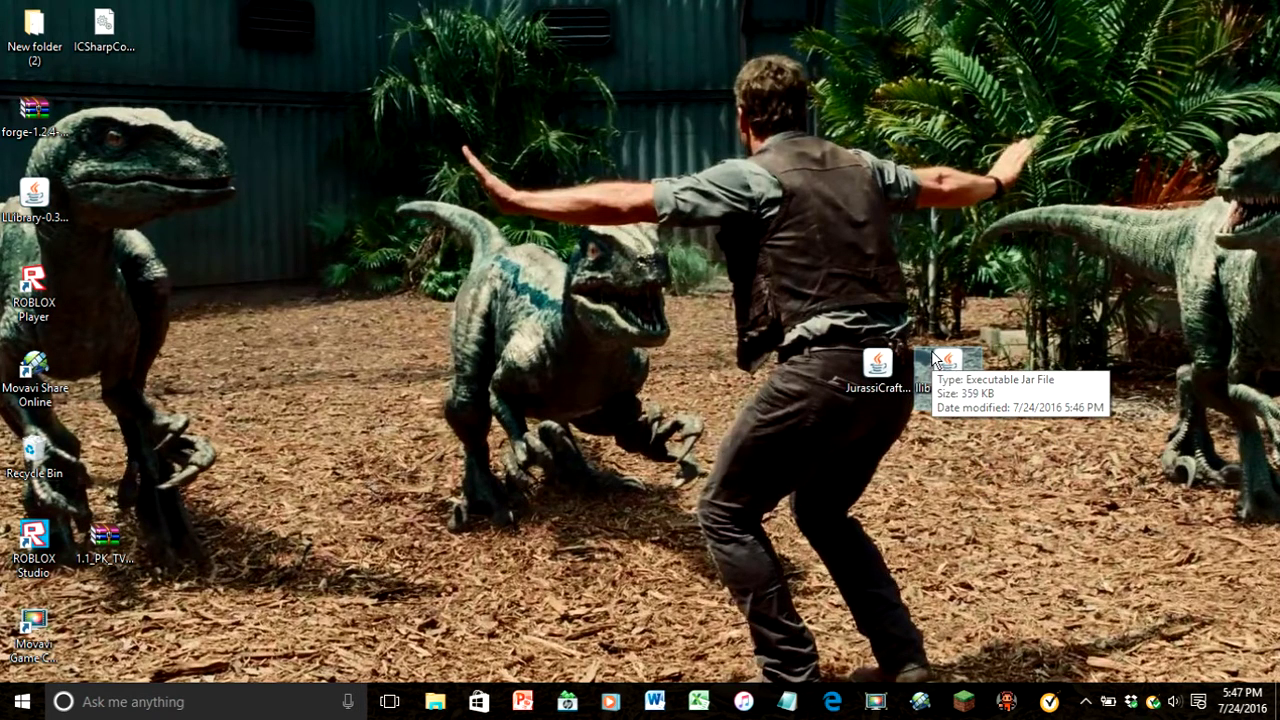
- Open the Roaming application data folder by running %appdata%
{"action": "key", "text": "super+r"}
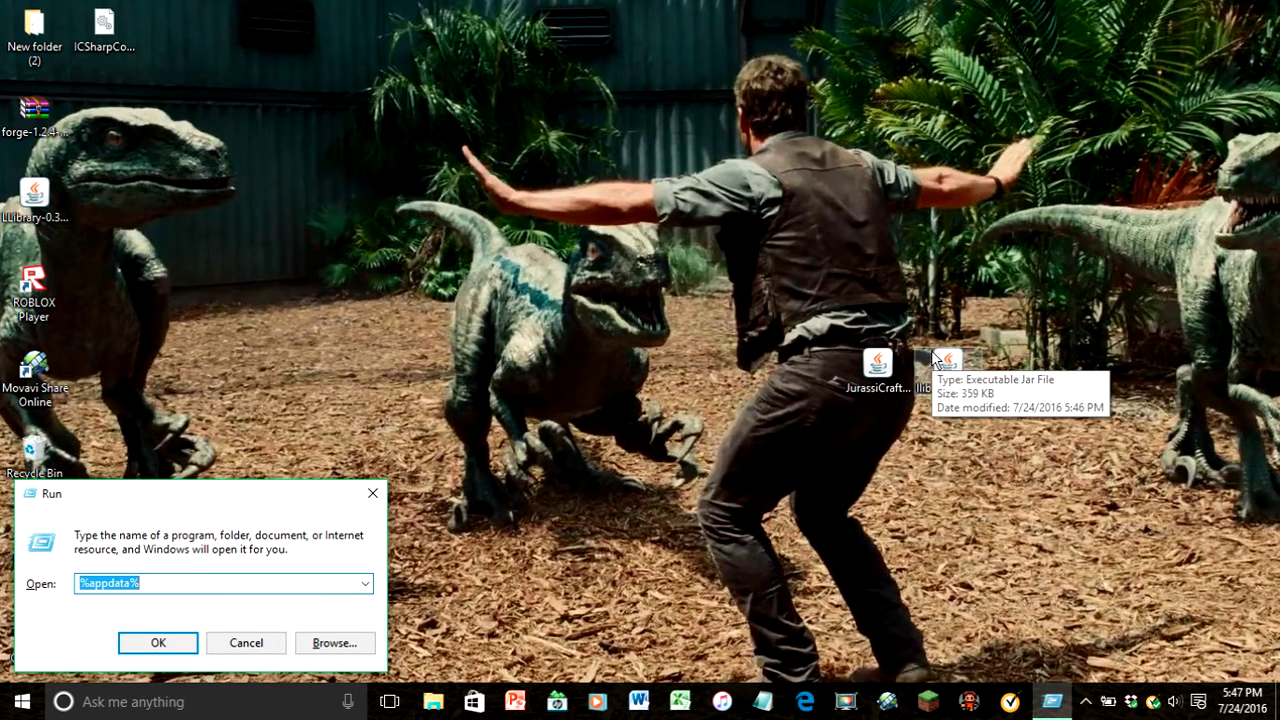
{"action": "key", "text": "BackSpace"}
{"action": "type", "text": "%appdat"}
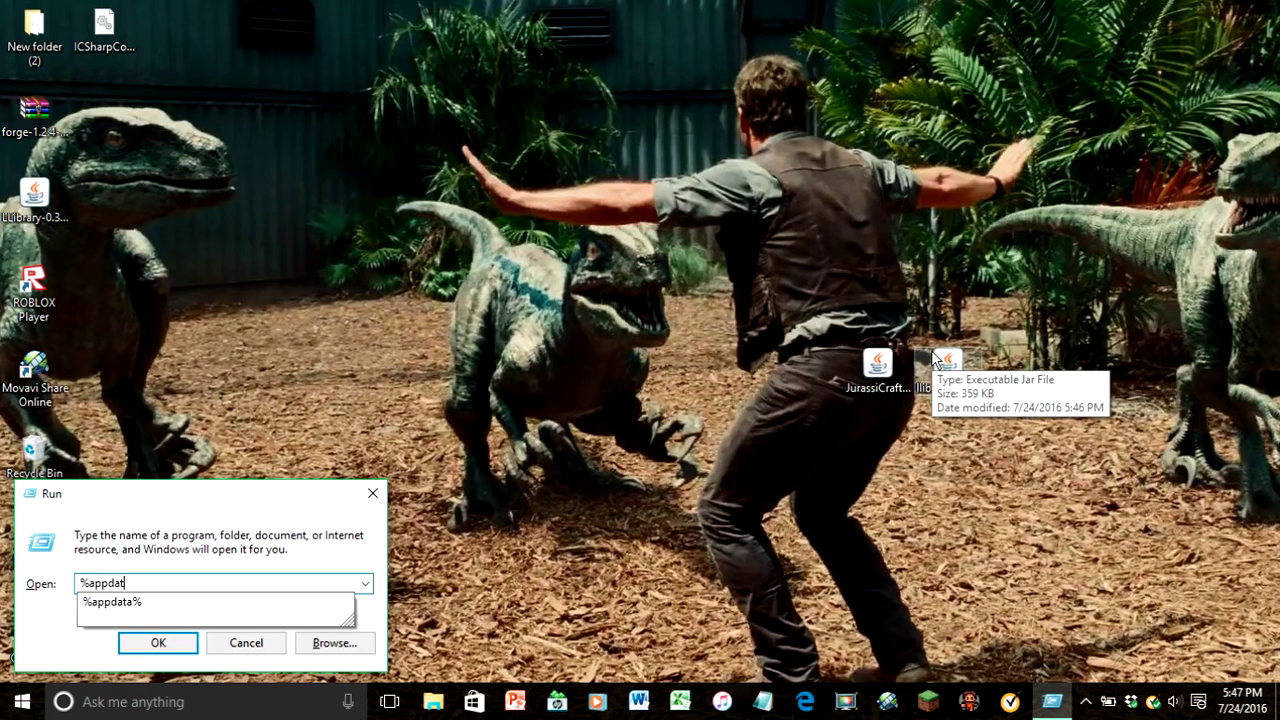
{"action": "type", "text": "a%"}
{"action": "key", "text": "Return"}
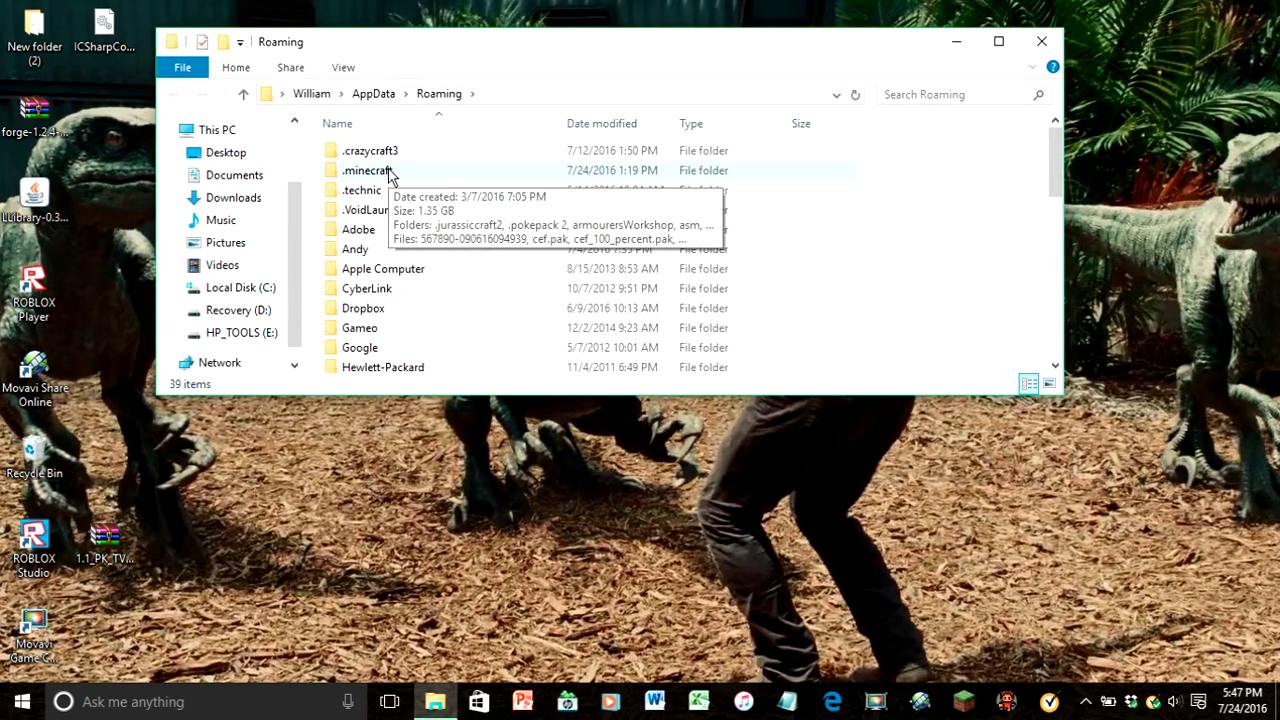
- Open the mods folder inside the .minecraft folder
{"action": "double_click", "coordinate": [389, 173]}
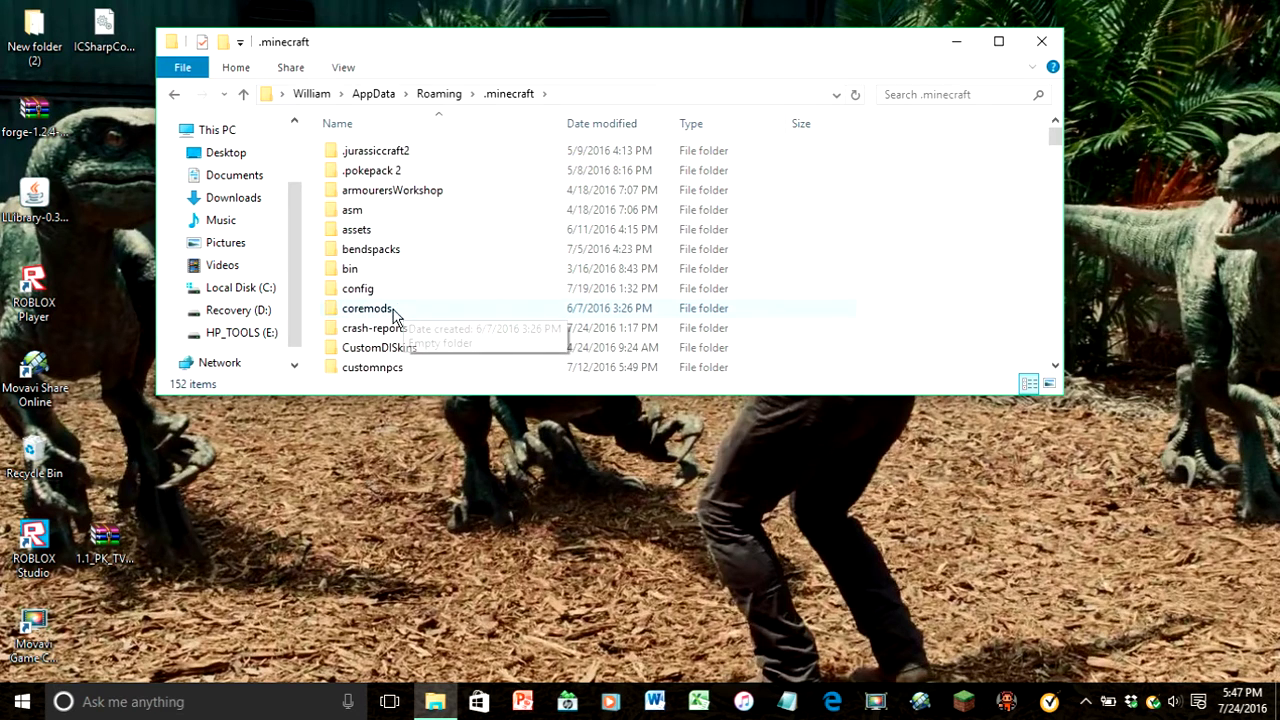
{"action": "scroll", "coordinate": [390, 318], "scroll_direction": "down", "scroll_amount": 3}
{"action": "scroll", "coordinate": [389, 325], "scroll_direction": "down", "scroll_amount": 1}
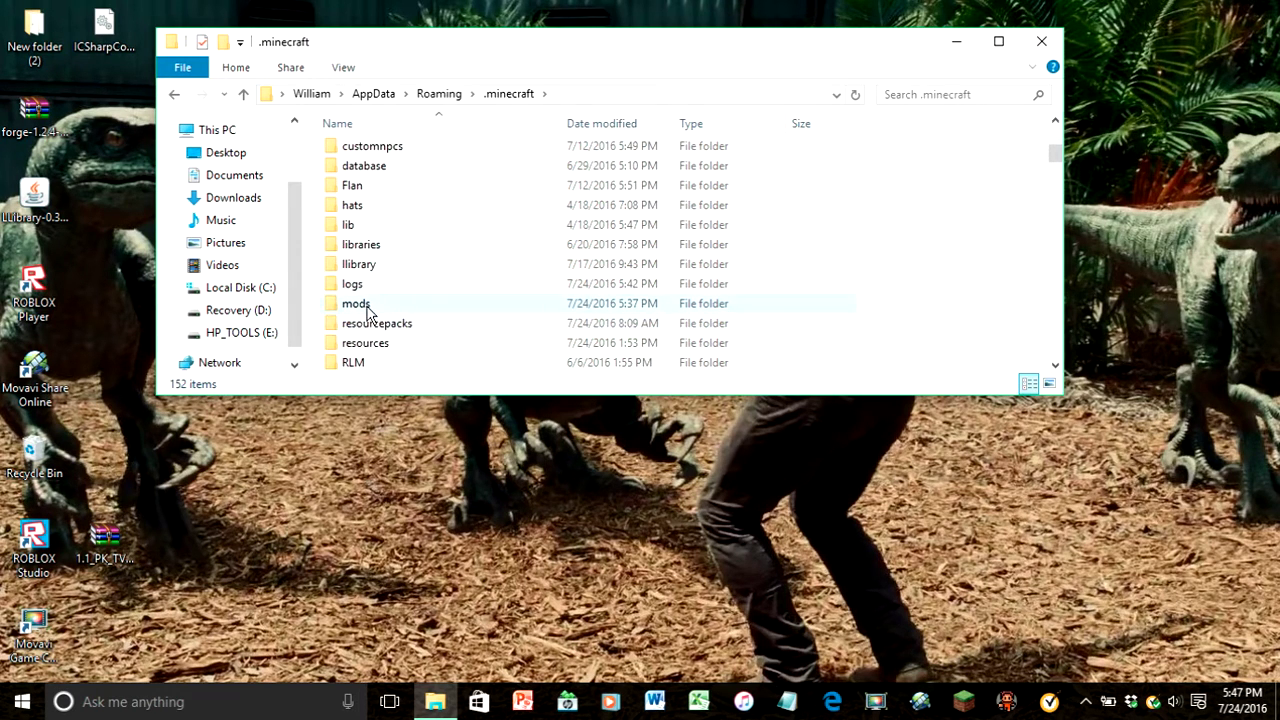
{"action": "double_click", "coordinate": [360, 303]}
- Move the JurassiCraft-2.0.0 and llibrary-1.4.2-1.10.2 files from the desktop into the mods folder and close the folder window
{"action": "left_click", "coordinate": [737, 58]}
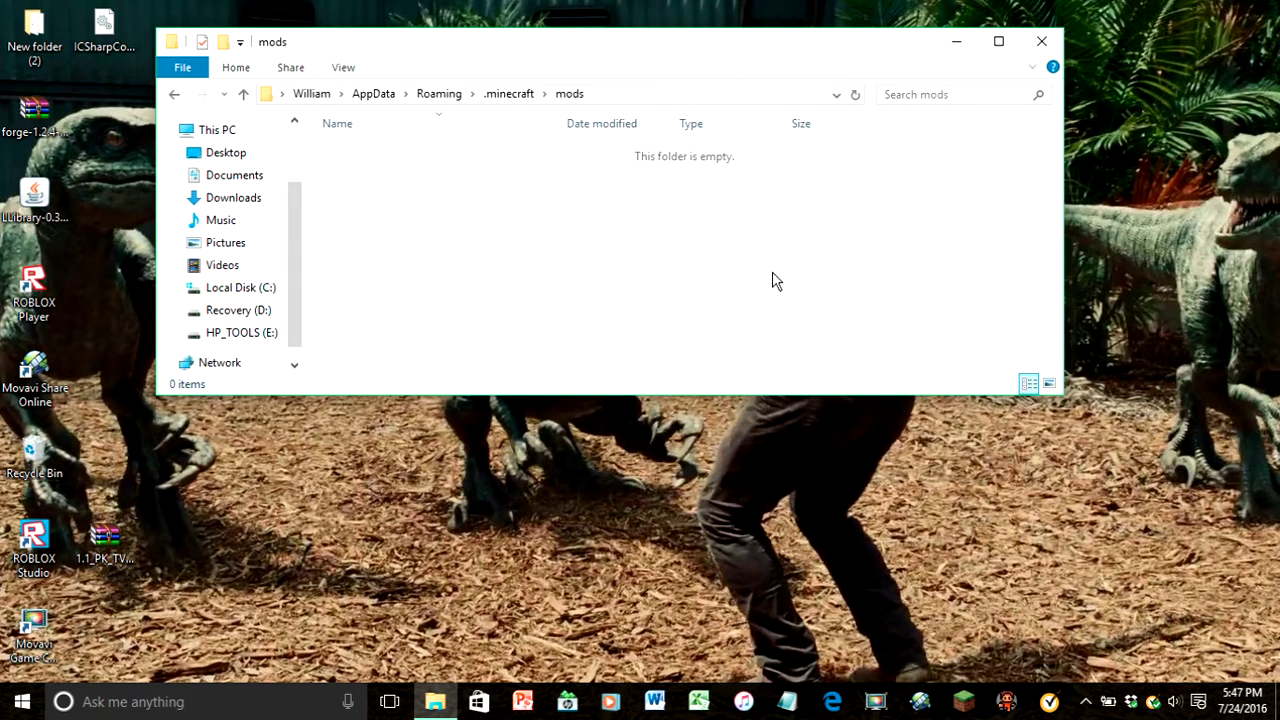
{"action": "left_click", "coordinate": [640, 63]}
{"action": "left_click_drag", "start_coordinate": [640, 63], "coordinate": [945, 433]}
{"action": "left_click_drag", "start_coordinate": [880, 372], "coordinate": [820, 583]}
{"action": "left_click", "coordinate": [948, 390]}
{"action": "left_click_drag", "start_coordinate": [948, 390], "coordinate": [806, 584]}
{"action": "left_click_drag", "start_coordinate": [840, 425], "coordinate": [463, 135]}
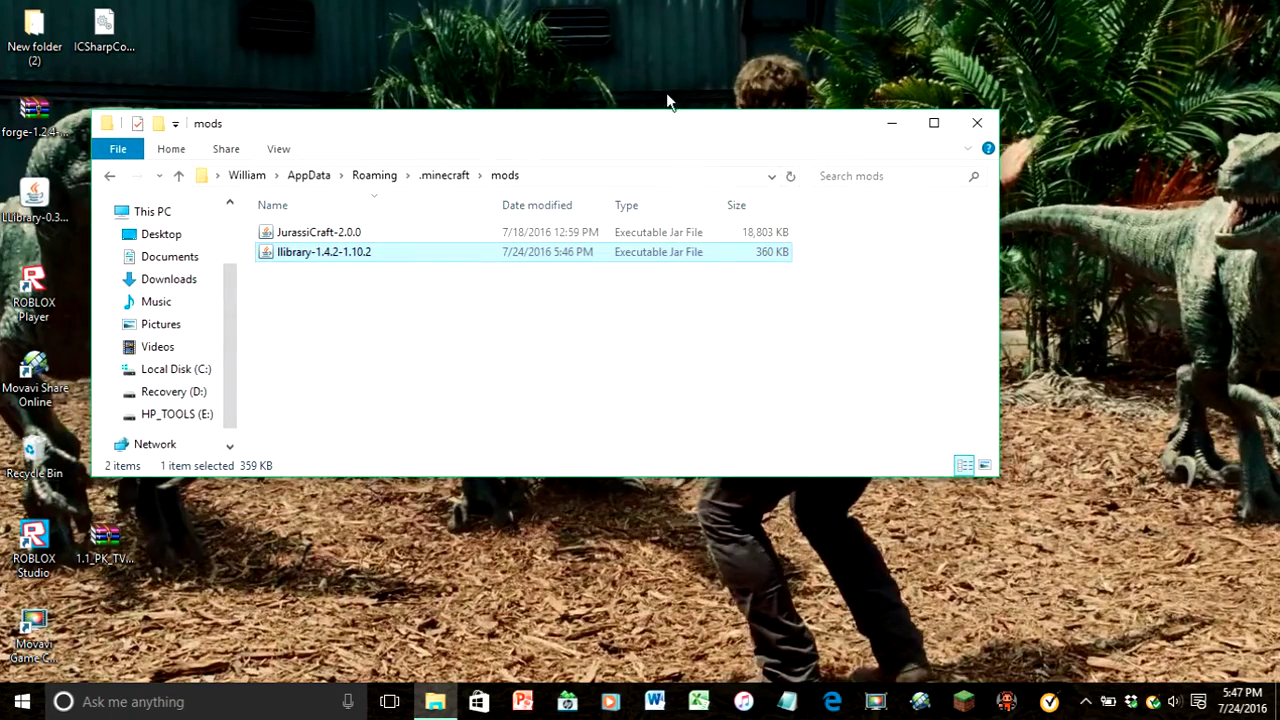
{"action": "left_click", "coordinate": [980, 123]}
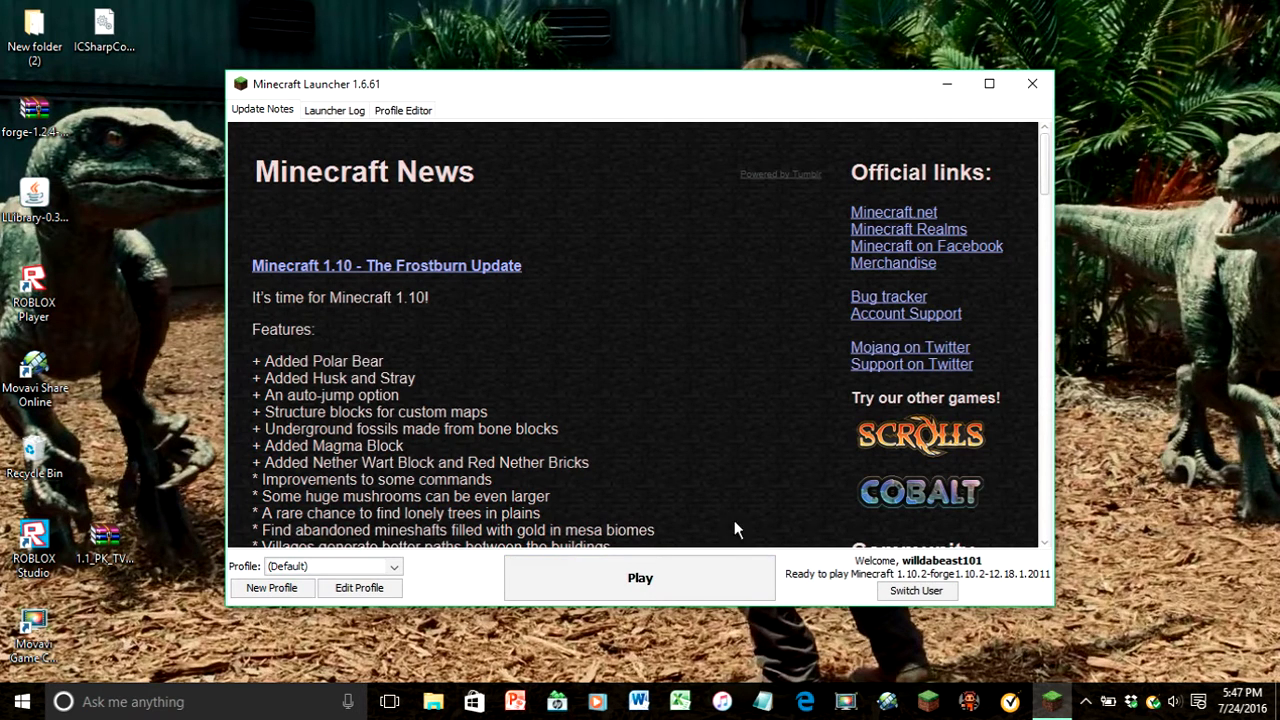
- In the Minecraft Launcher, save the (Default) profile with version release 1.10.2-forge1.10.2-12.18.1.2011 and start the game
{"action": "left_click", "coordinate": [390, 590]}
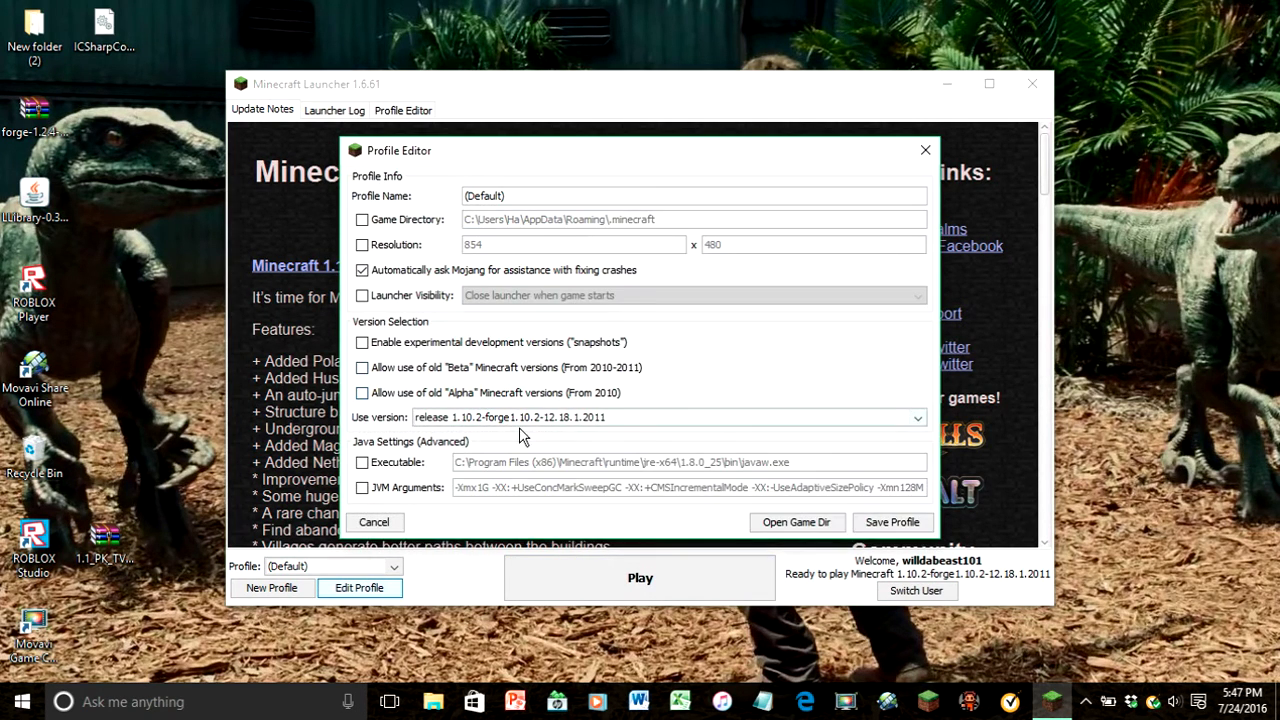
{"action": "left_click", "coordinate": [521, 420]}
{"action": "left_click", "coordinate": [523, 430]}
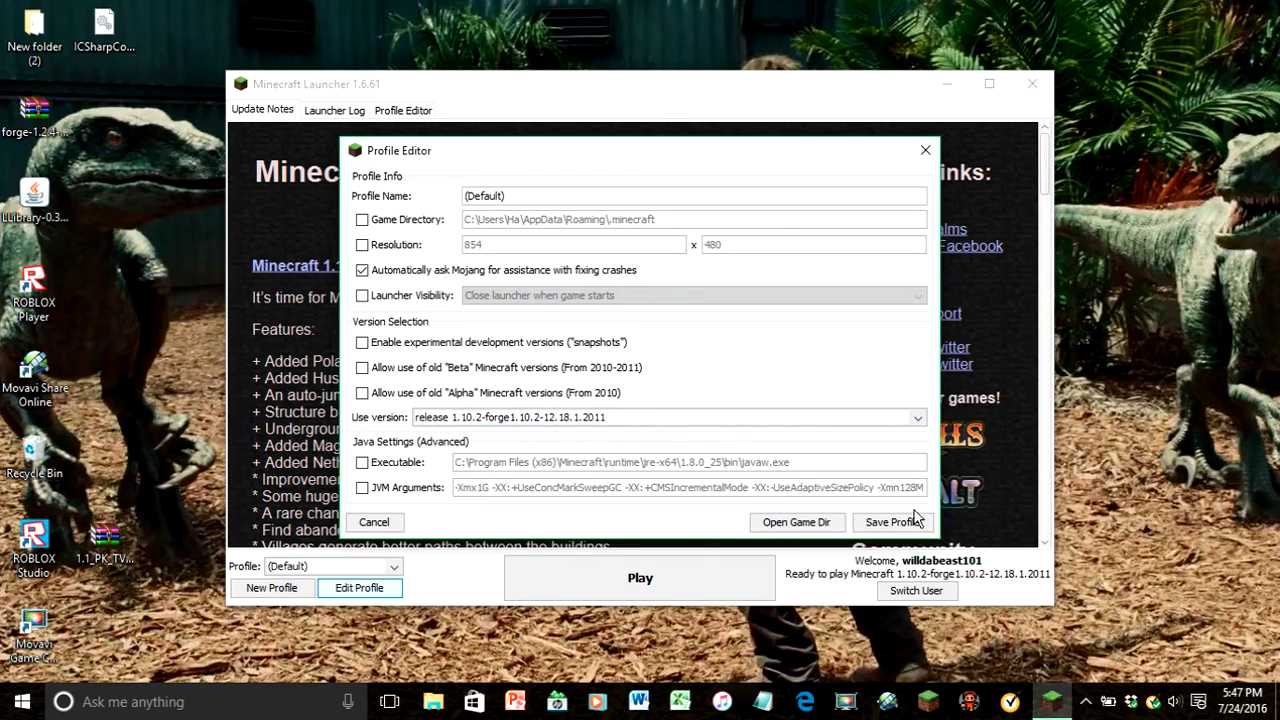
{"action": "left_click", "coordinate": [890, 522]}
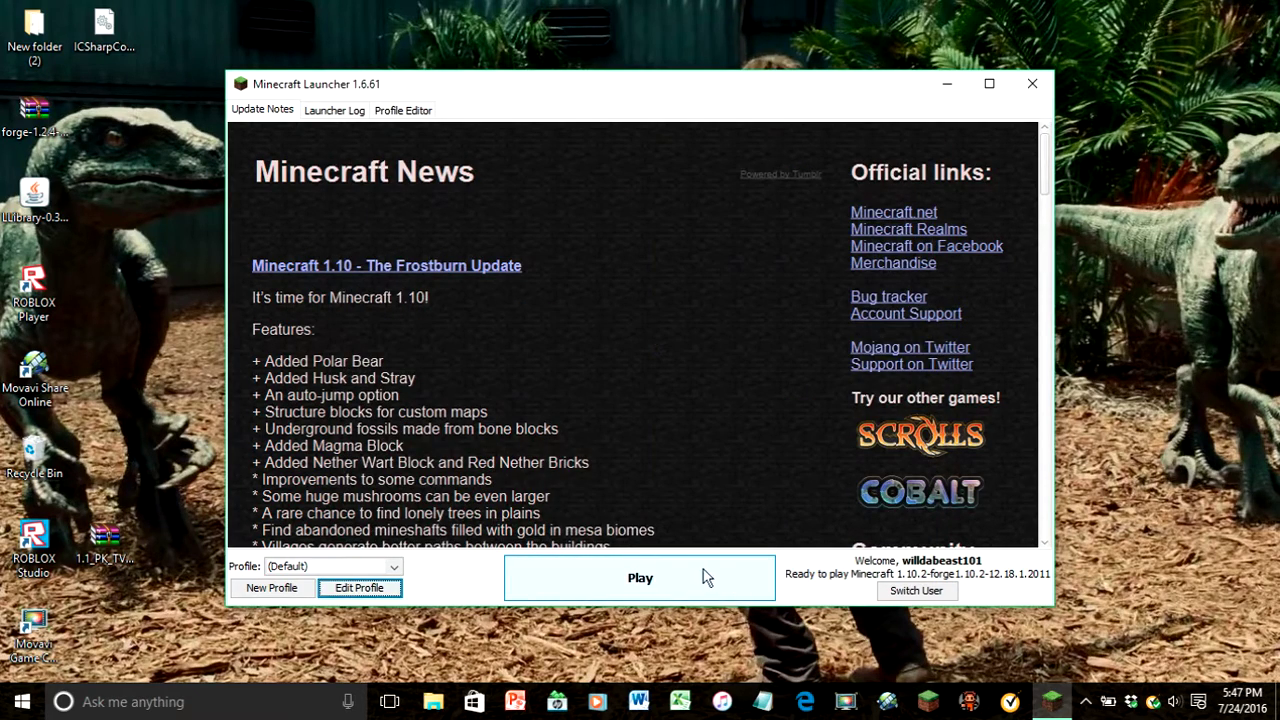
{"action": "left_click", "coordinate": [692, 586]}
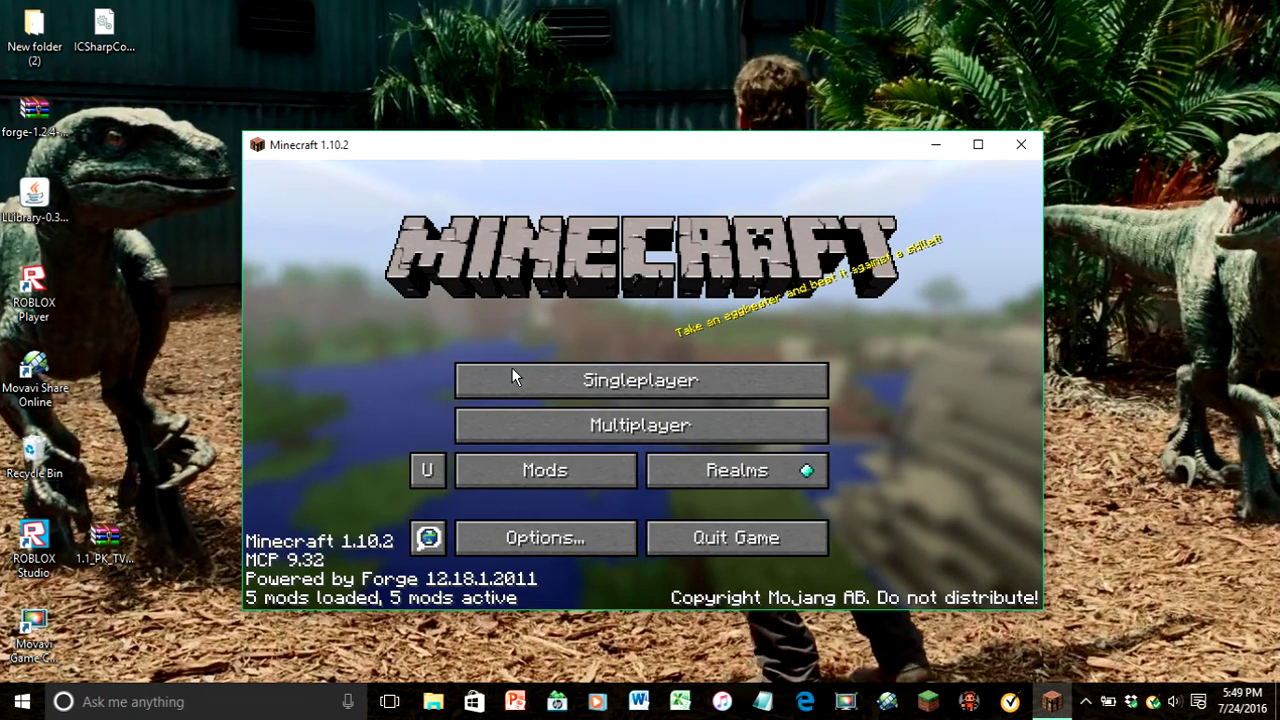
- Check the JurassiCraft and LLibrary entries in the game's mod list and return to the title screen
{"action": "left_click", "coordinate": [585, 487]}
{"action": "scroll", "coordinate": [413, 414], "scroll_direction": "down", "scroll_amount": 3}
{"action": "left_click", "coordinate": [349, 410]}
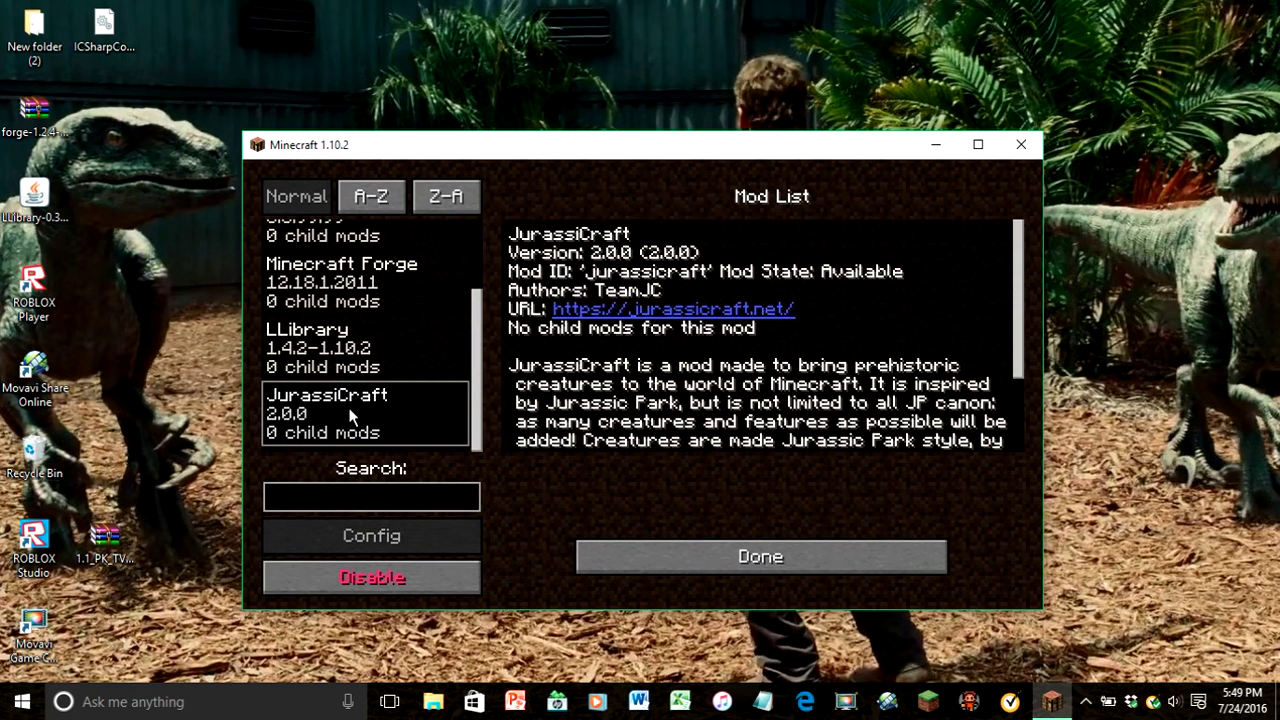
{"action": "left_click", "coordinate": [320, 345]}
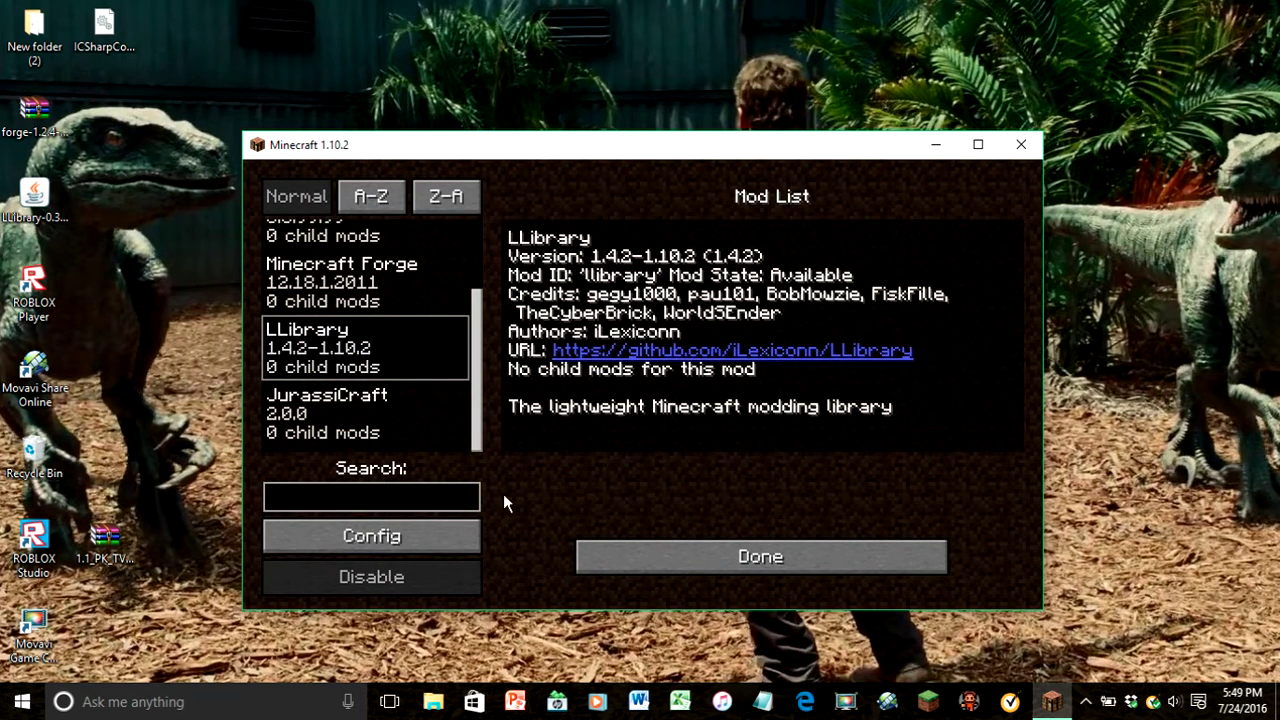
{"action": "left_click", "coordinate": [663, 552]}
- Create a singleplayer world named New World in Creative game mode and maximize the game window
{"action": "left_click", "coordinate": [710, 376]}
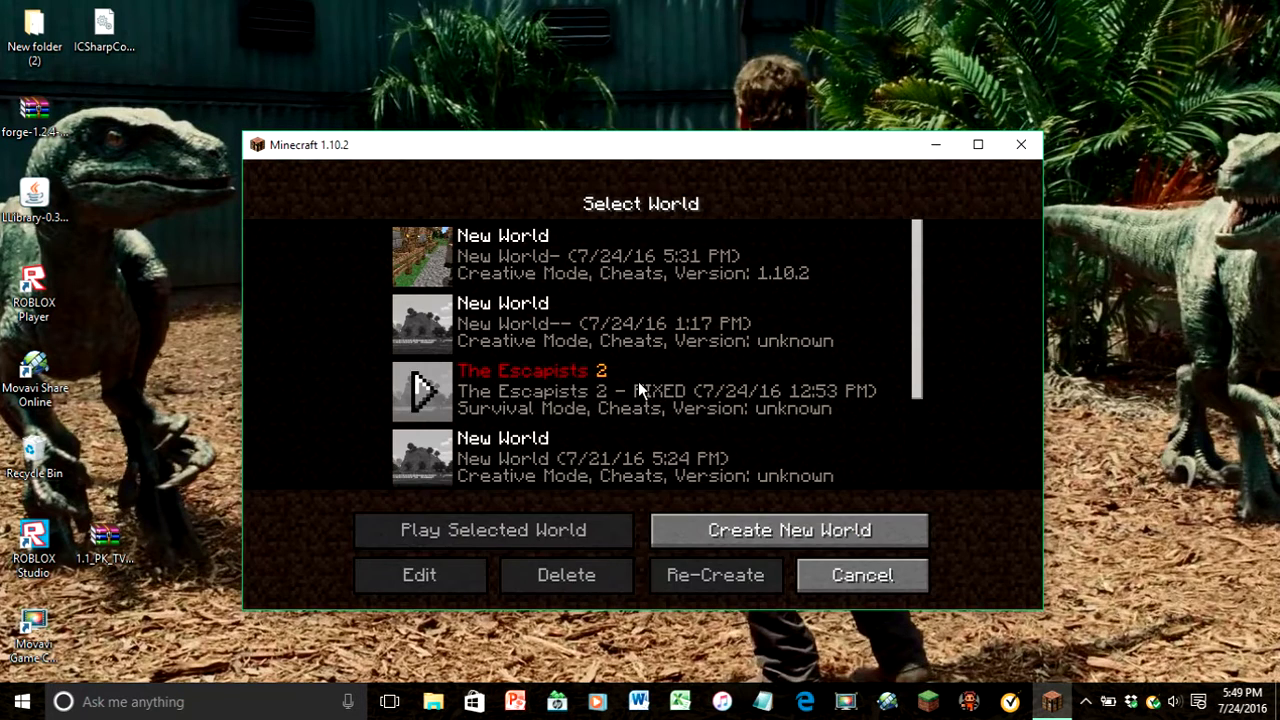
{"action": "left_click", "coordinate": [714, 538]}
{"action": "left_click", "coordinate": [660, 394]}
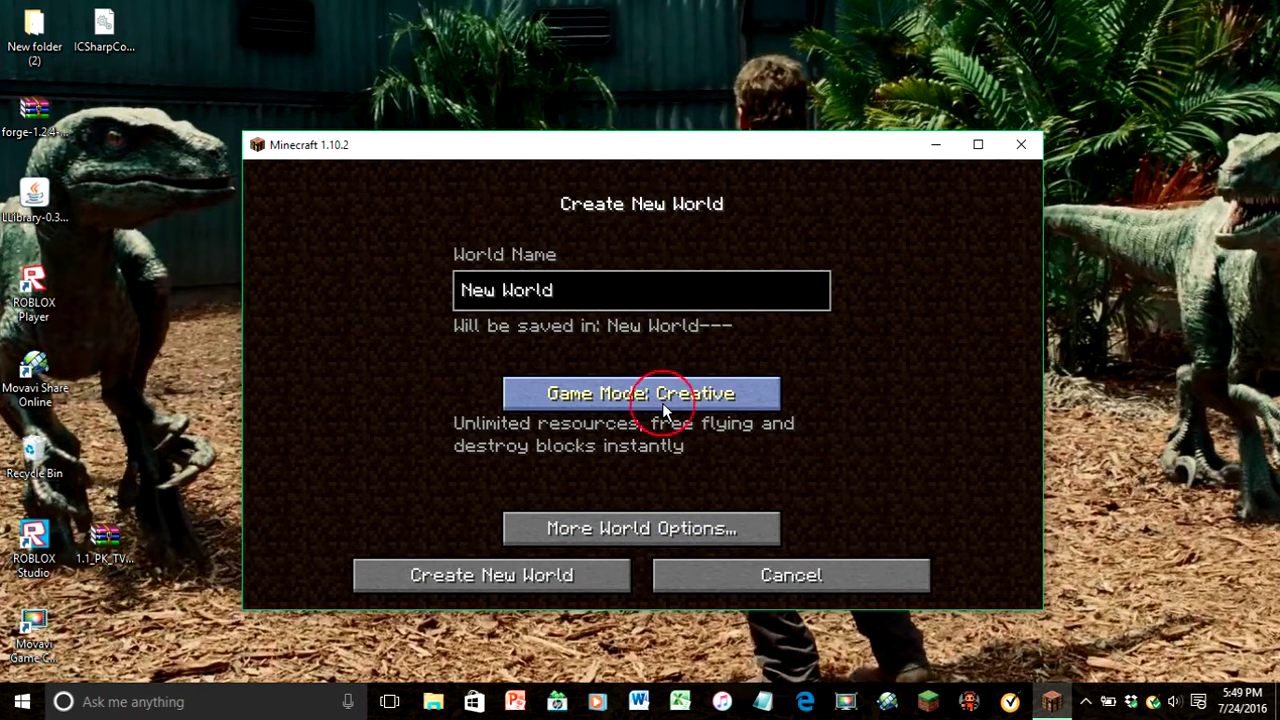
{"action": "left_click", "coordinate": [420, 583]}
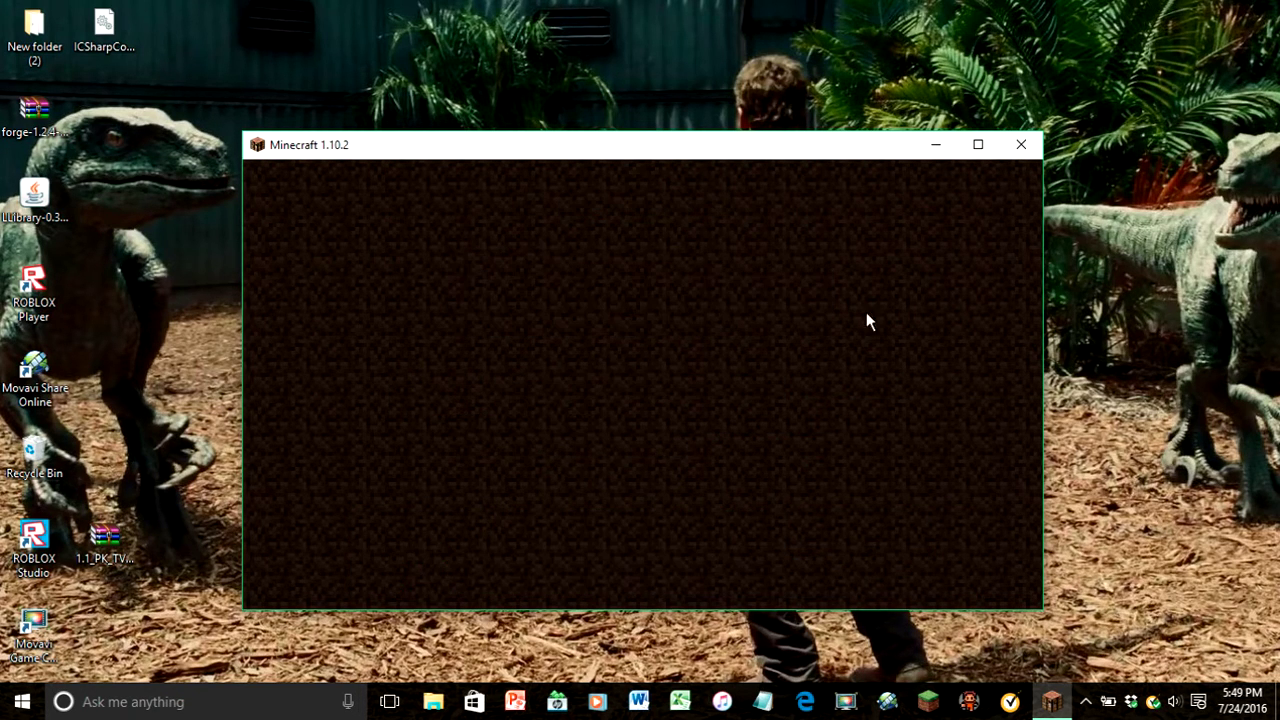
{"action": "left_click", "coordinate": [977, 146]}
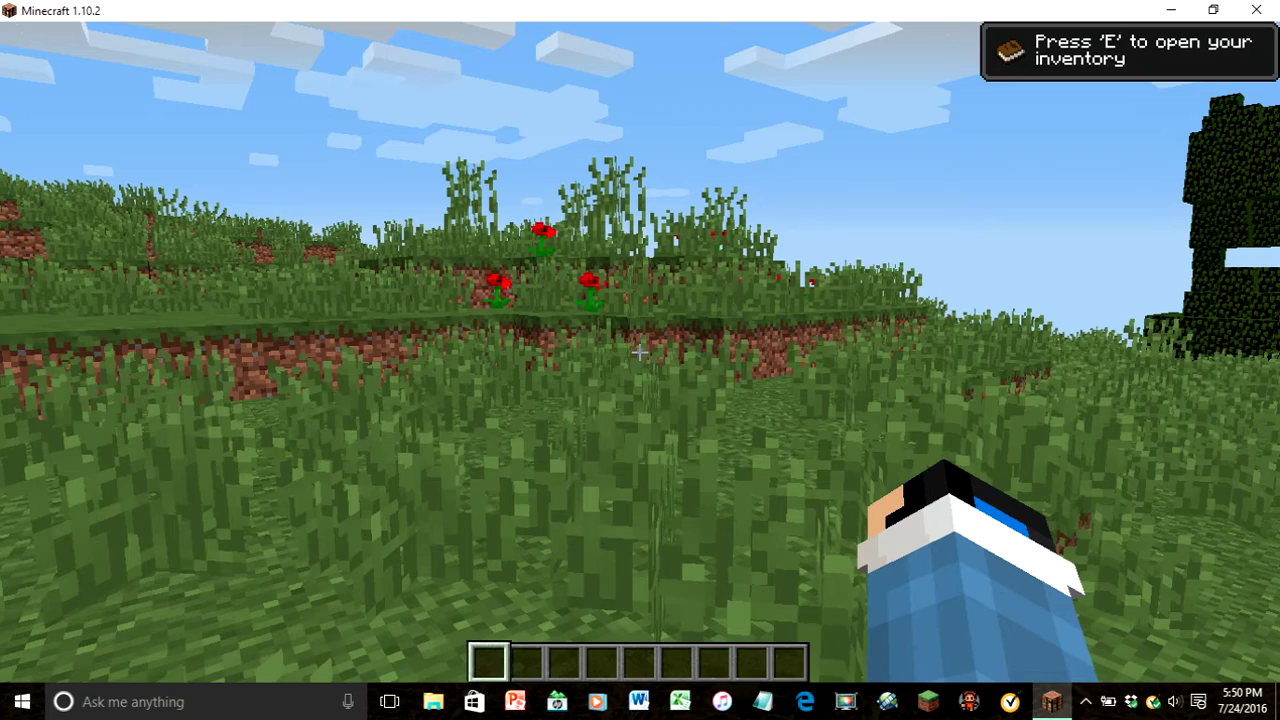
- Examine the JurassiCraft item categories in the creative inventory, including Fossils, Blocks, Items and Foodstuffs
{"action": "key", "text": "e"}
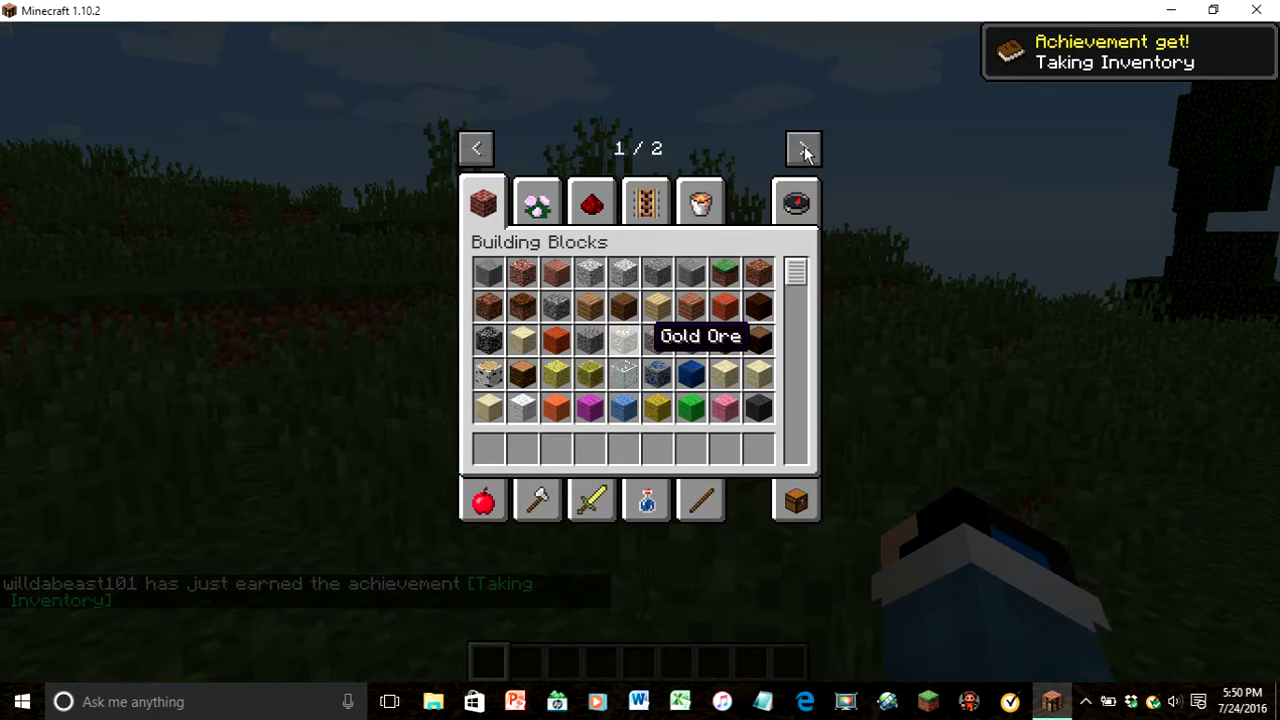
{"action": "left_click", "coordinate": [796, 152]}
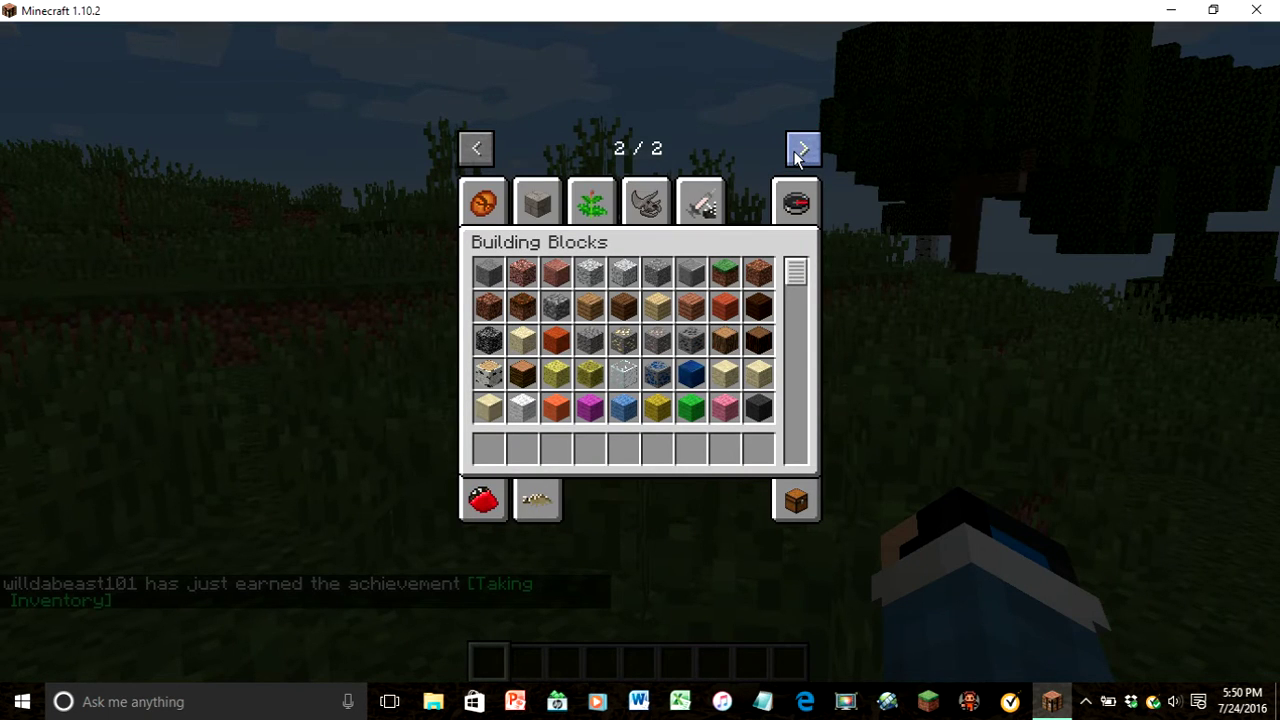
{"action": "left_click", "coordinate": [703, 204]}
{"action": "left_click", "coordinate": [634, 204]}
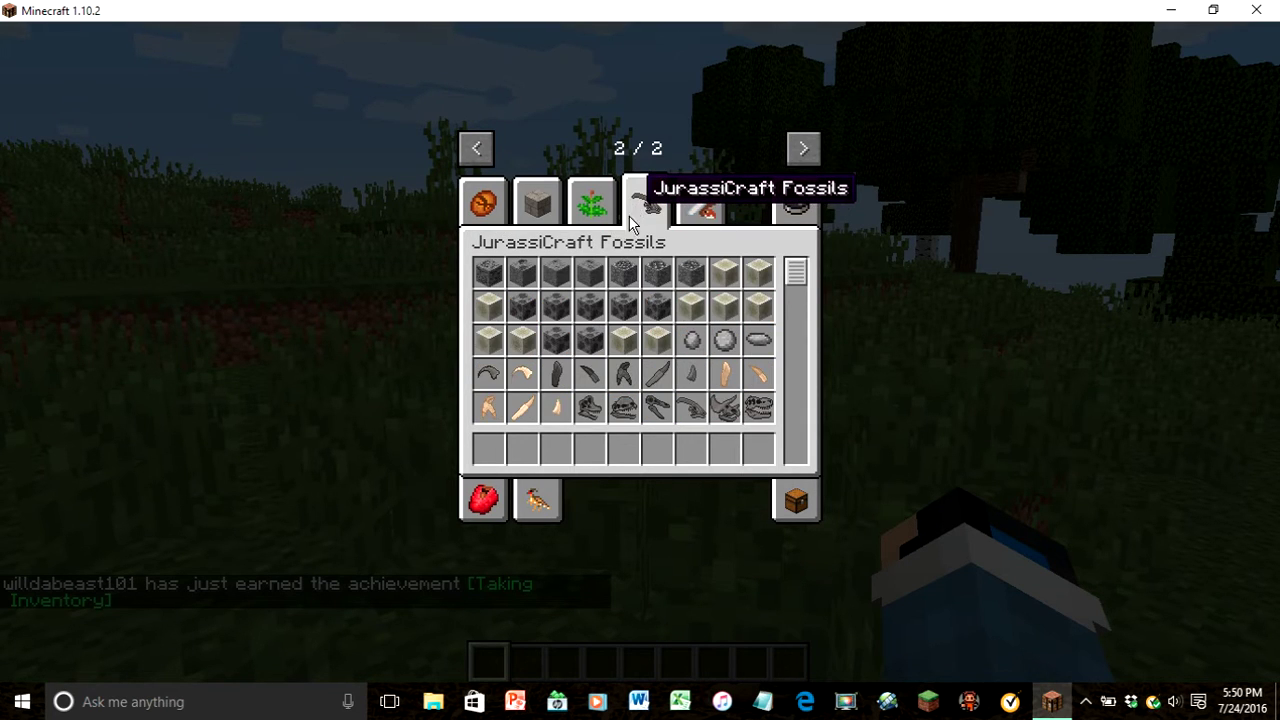
{"action": "scroll", "coordinate": [690, 300], "scroll_direction": "down", "scroll_amount": 4}
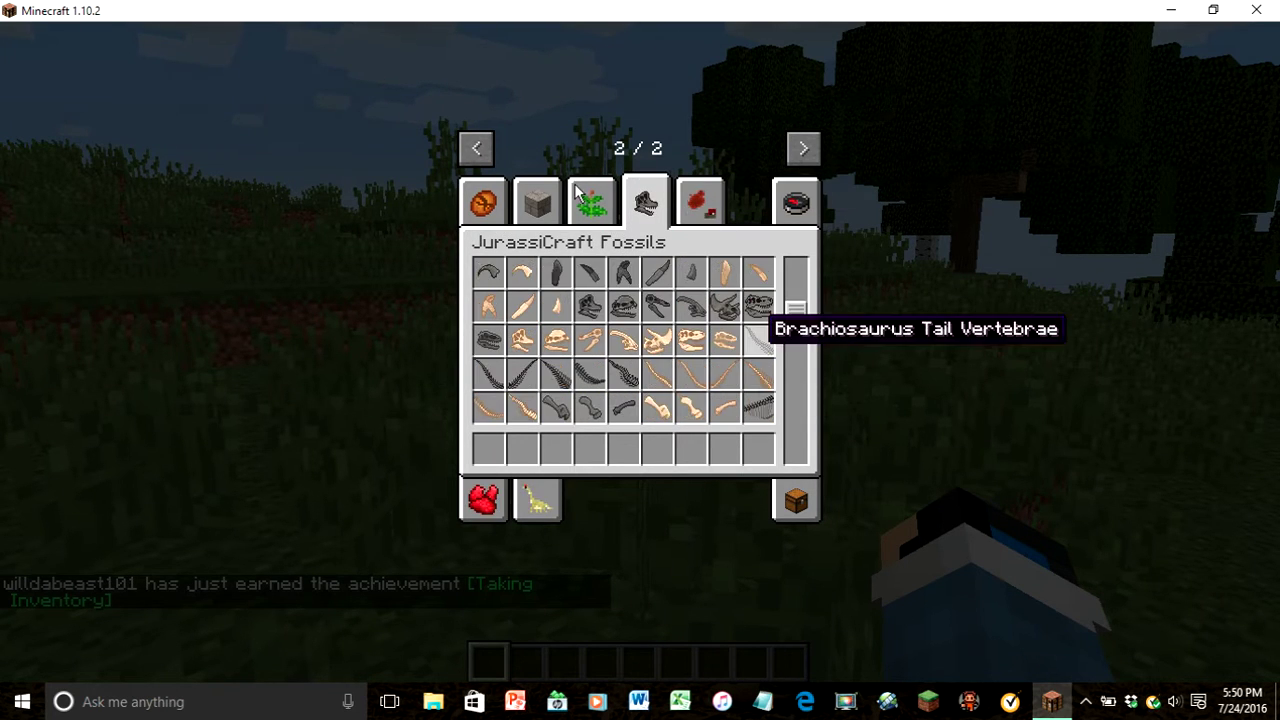
{"action": "left_click", "coordinate": [585, 212]}
{"action": "left_click", "coordinate": [543, 207]}
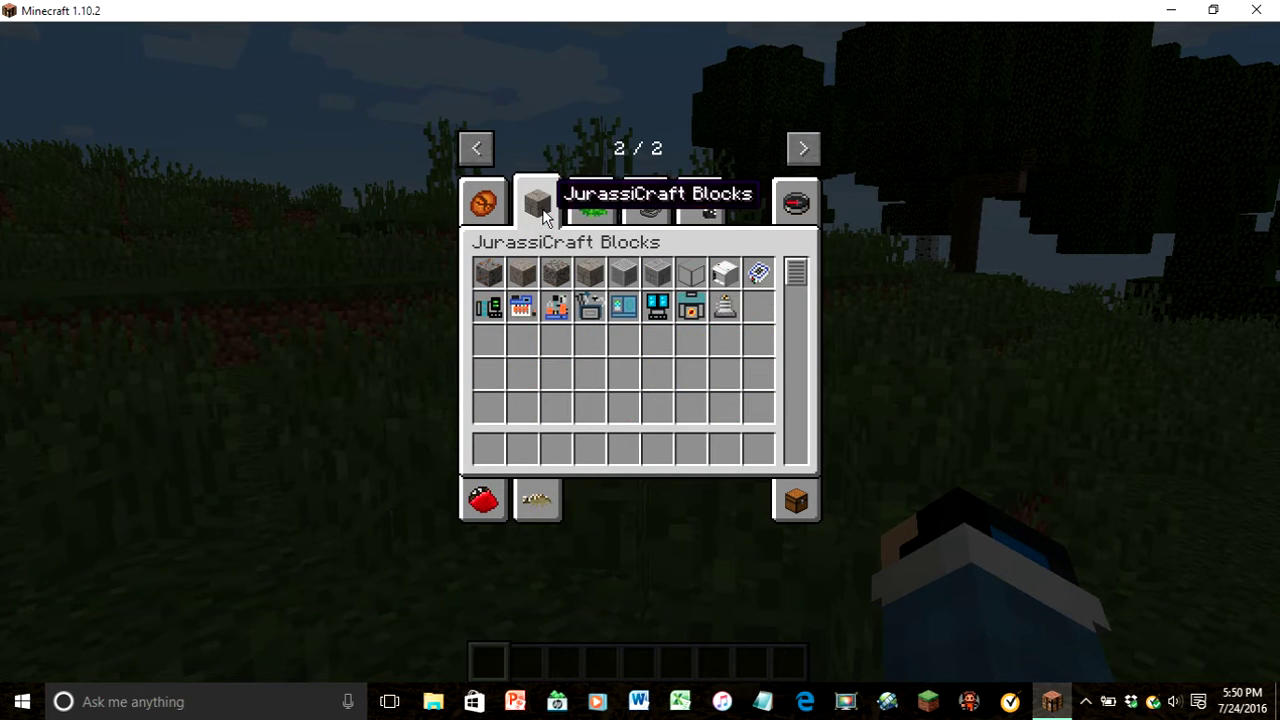
{"action": "left_click", "coordinate": [470, 206]}
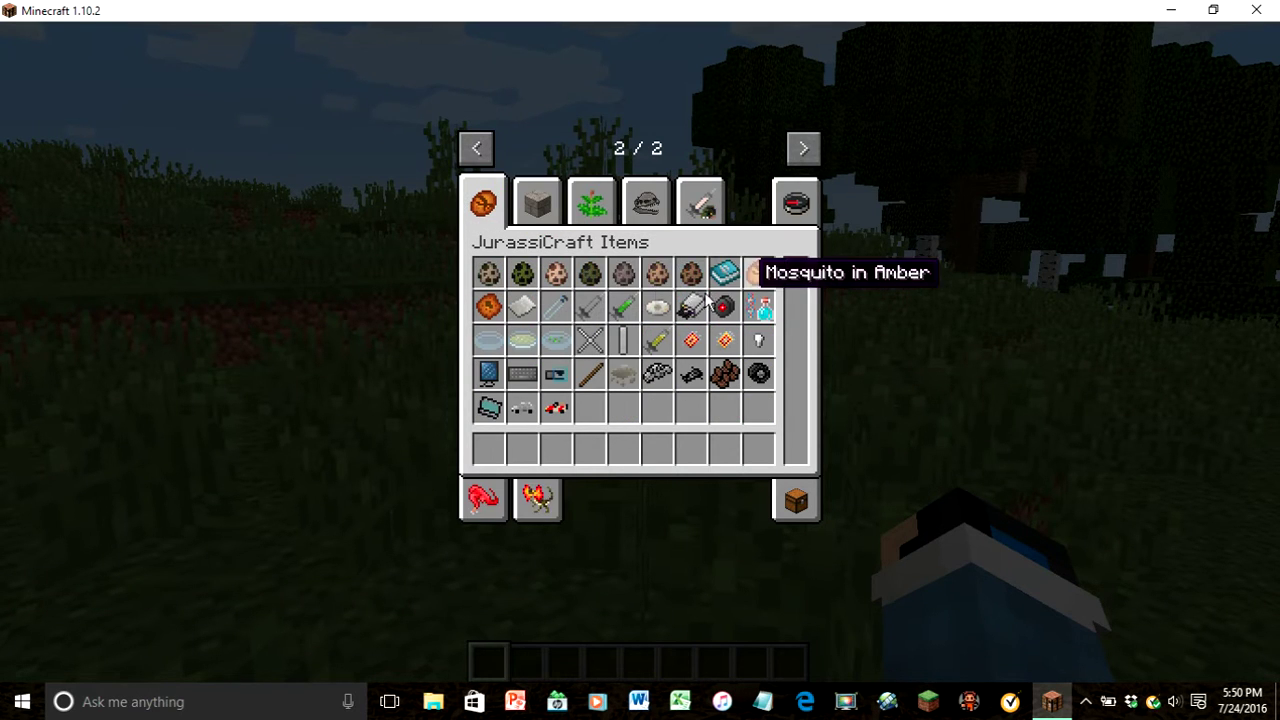
{"action": "left_click", "coordinate": [485, 495]}
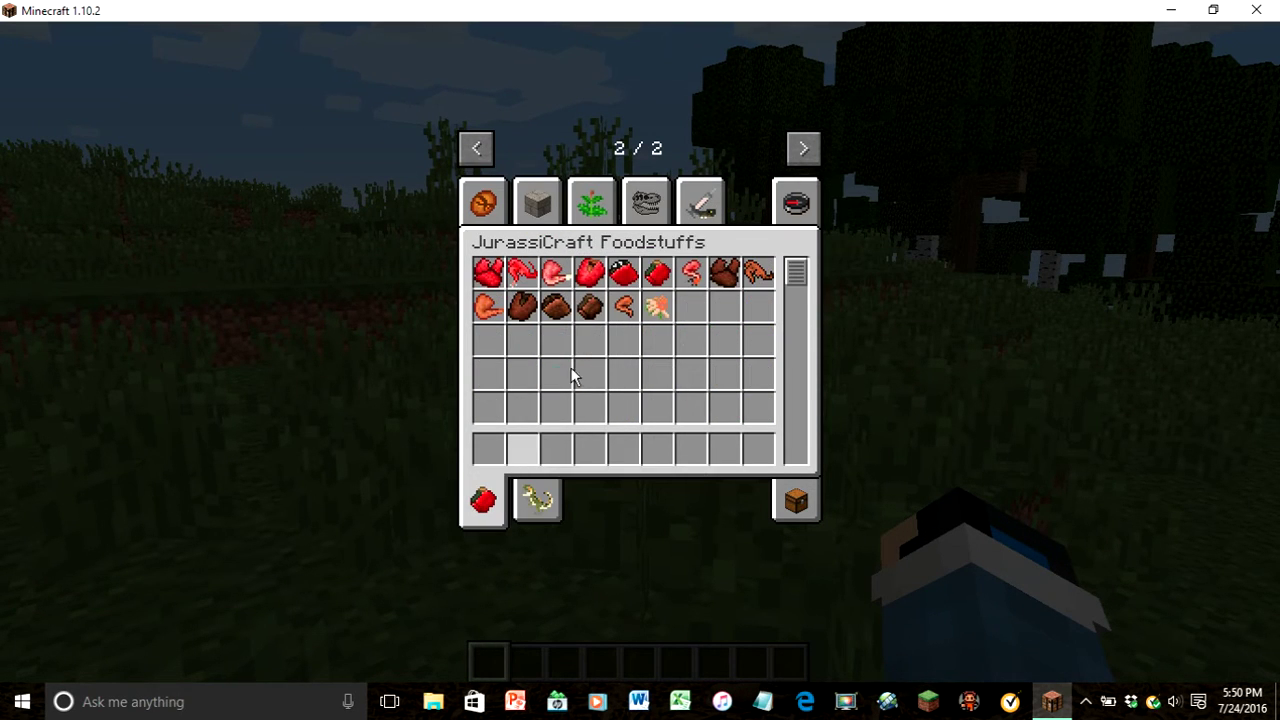
- From JurassiCraft Park Decorations, put the Parasaurolophus, Triceratops, Velociraptor and green two-legged dinosaur action figures into the hotbar
{"action": "left_click", "coordinate": [537, 503]}
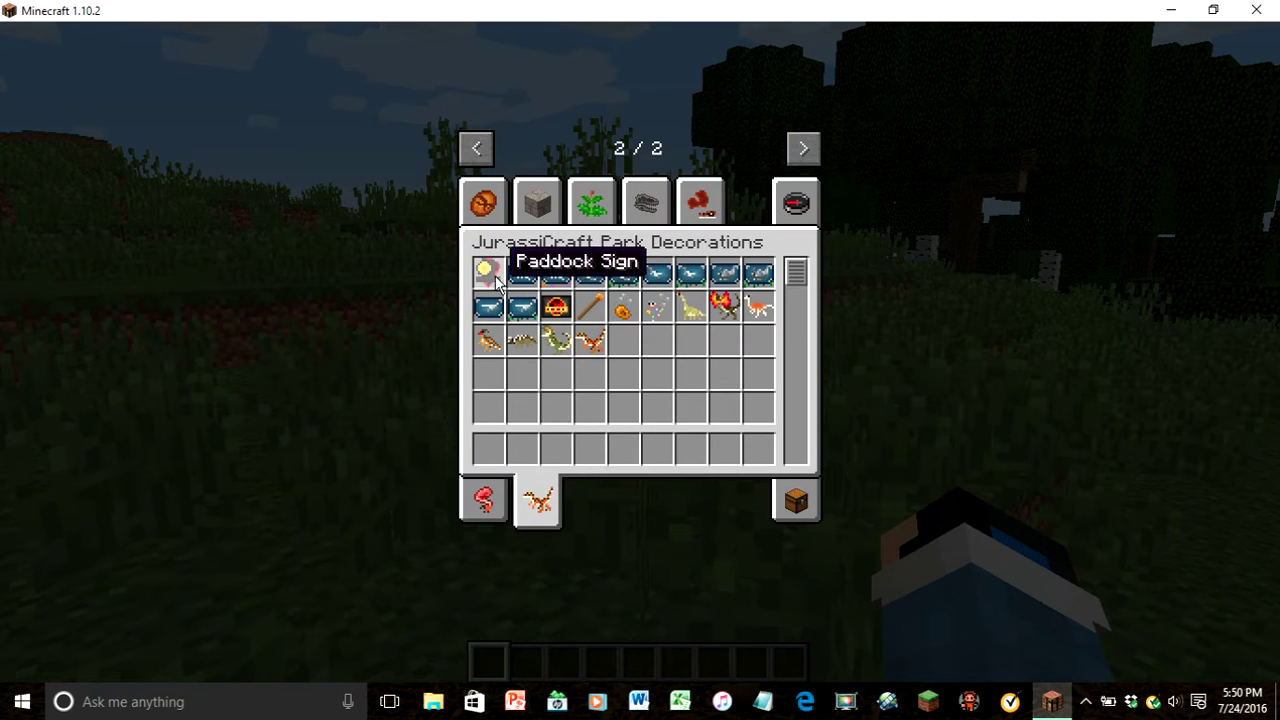
{"action": "left_click", "coordinate": [560, 342]}
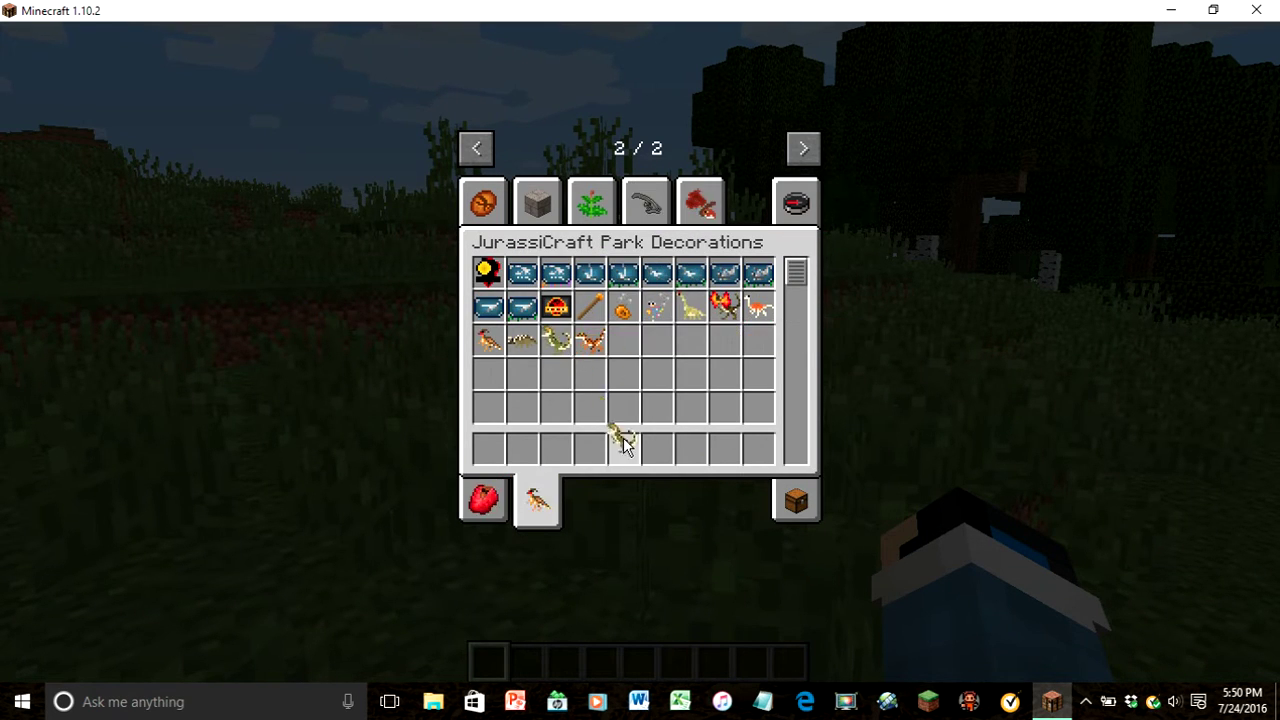
{"action": "left_click", "coordinate": [618, 446]}
{"action": "left_click", "coordinate": [590, 342]}
{"action": "left_click", "coordinate": [588, 447]}
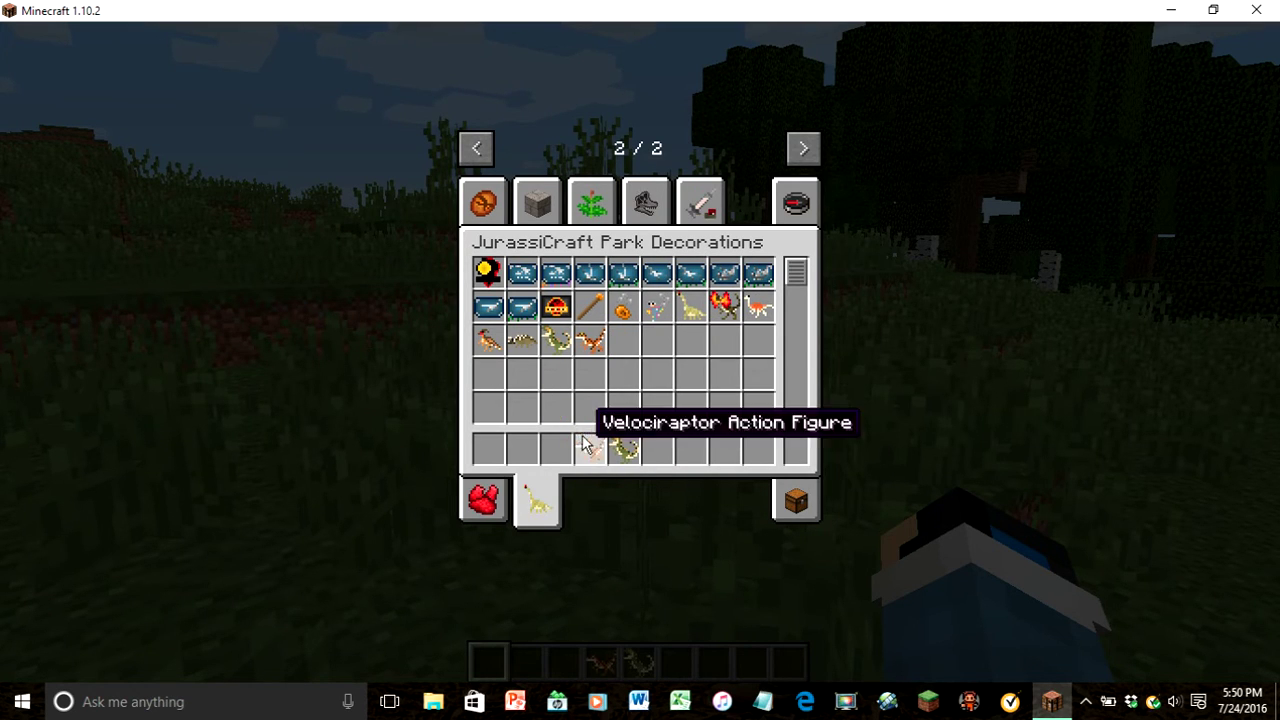
{"action": "left_click", "coordinate": [520, 341]}
{"action": "left_click", "coordinate": [557, 446]}
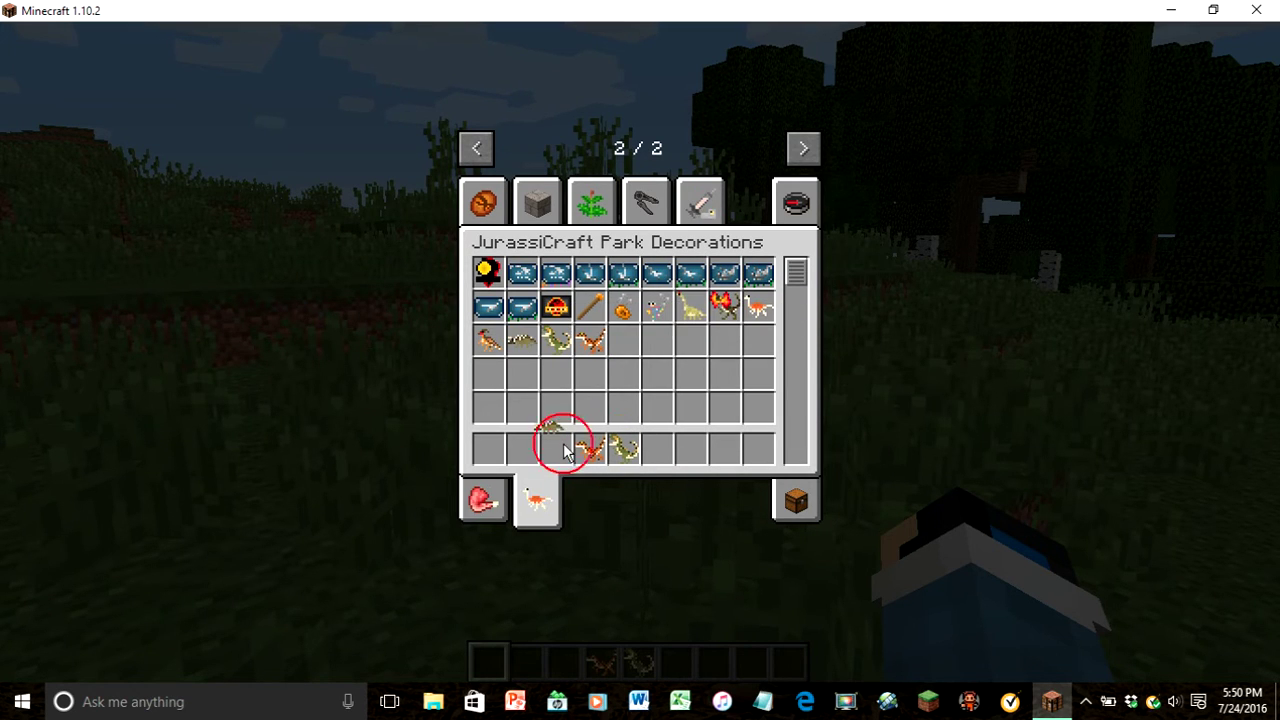
{"action": "left_click", "coordinate": [495, 365]}
{"action": "left_click", "coordinate": [524, 447]}
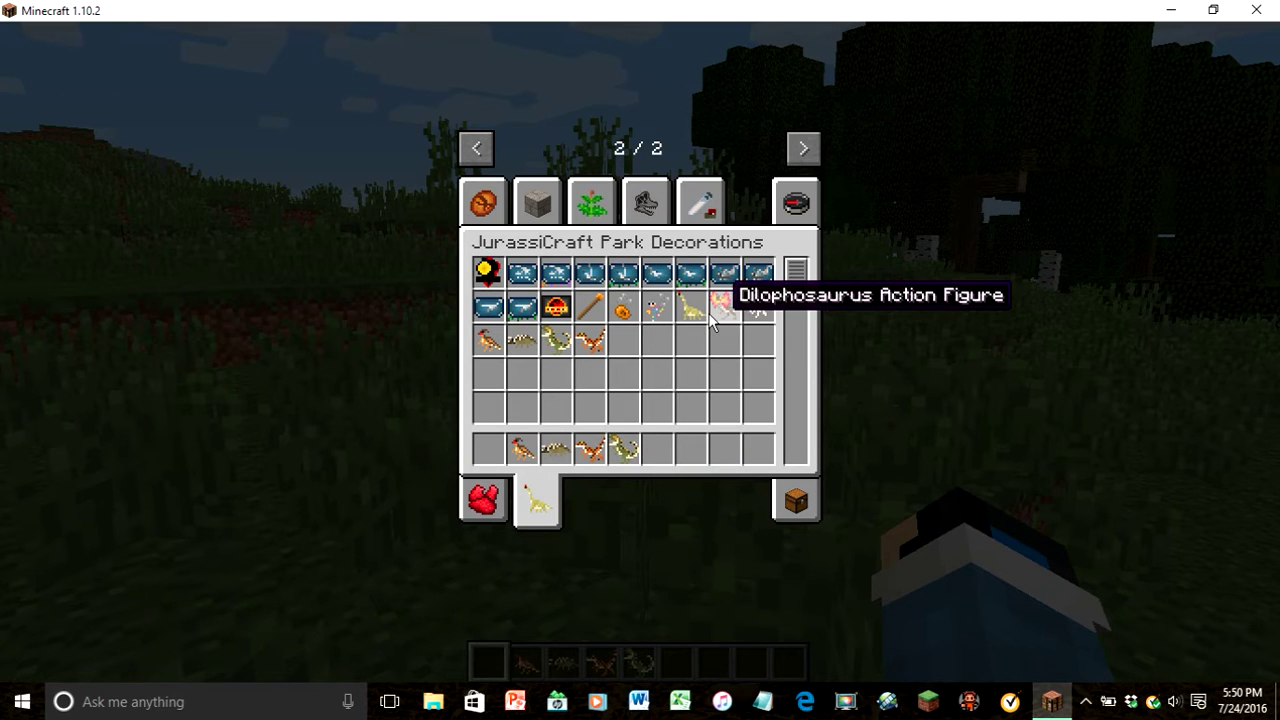
- Add the long-necked dinosaur, Dilophosaurus and Gallimimus action figures to the hotbar and close the inventory
{"action": "left_click", "coordinate": [687, 313]}
{"action": "left_click", "coordinate": [657, 449]}
{"action": "left_click", "coordinate": [724, 309]}
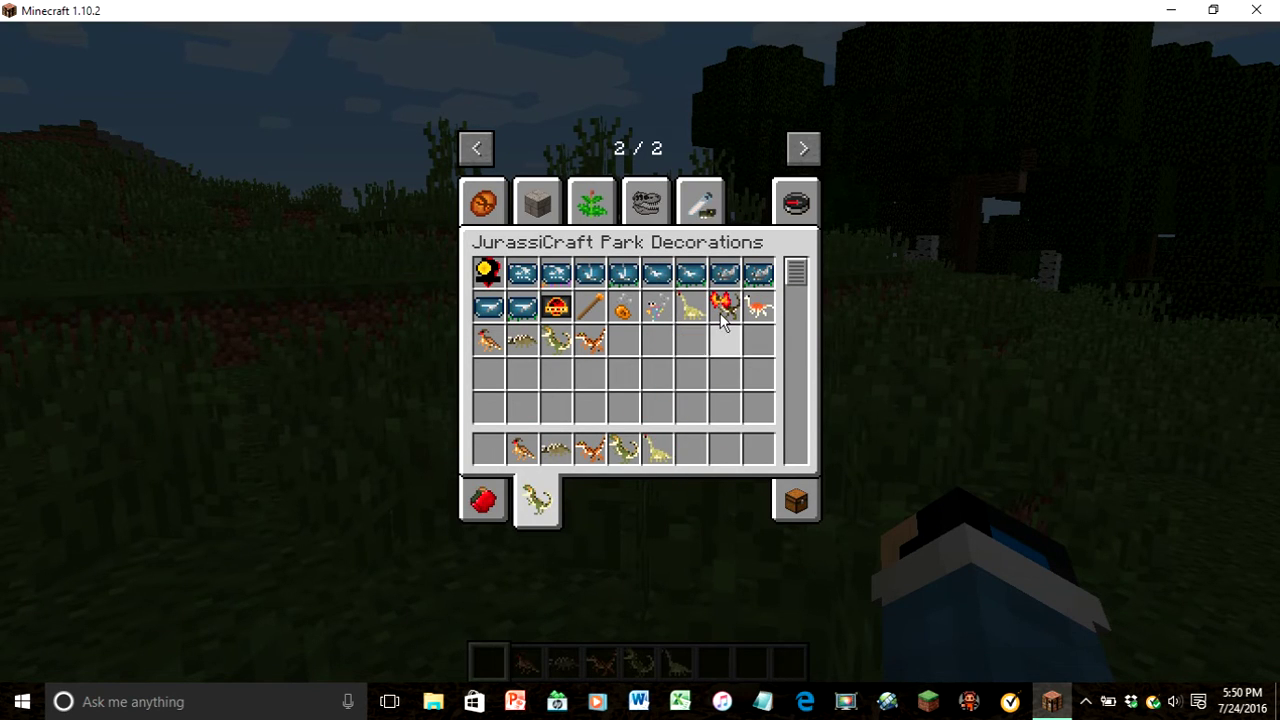
{"action": "left_click", "coordinate": [690, 447]}
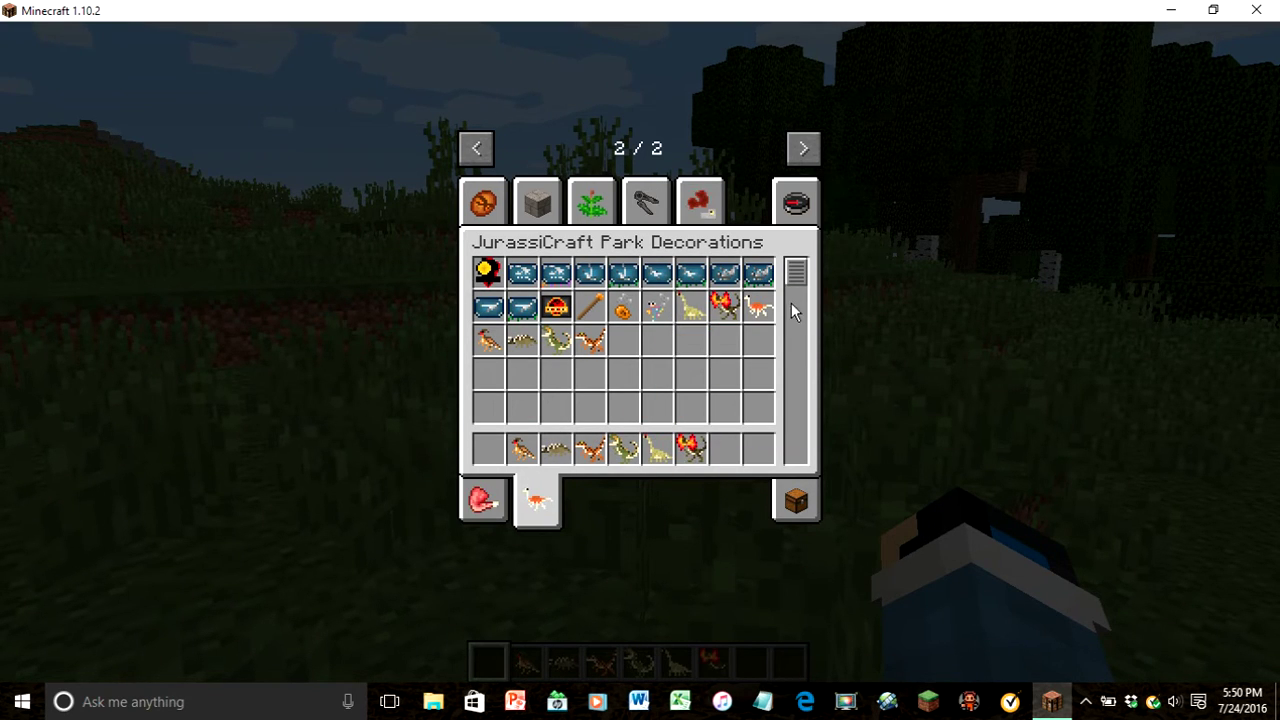
{"action": "left_click", "coordinate": [758, 309]}
{"action": "left_click", "coordinate": [729, 449]}
{"action": "key", "text": "e"}
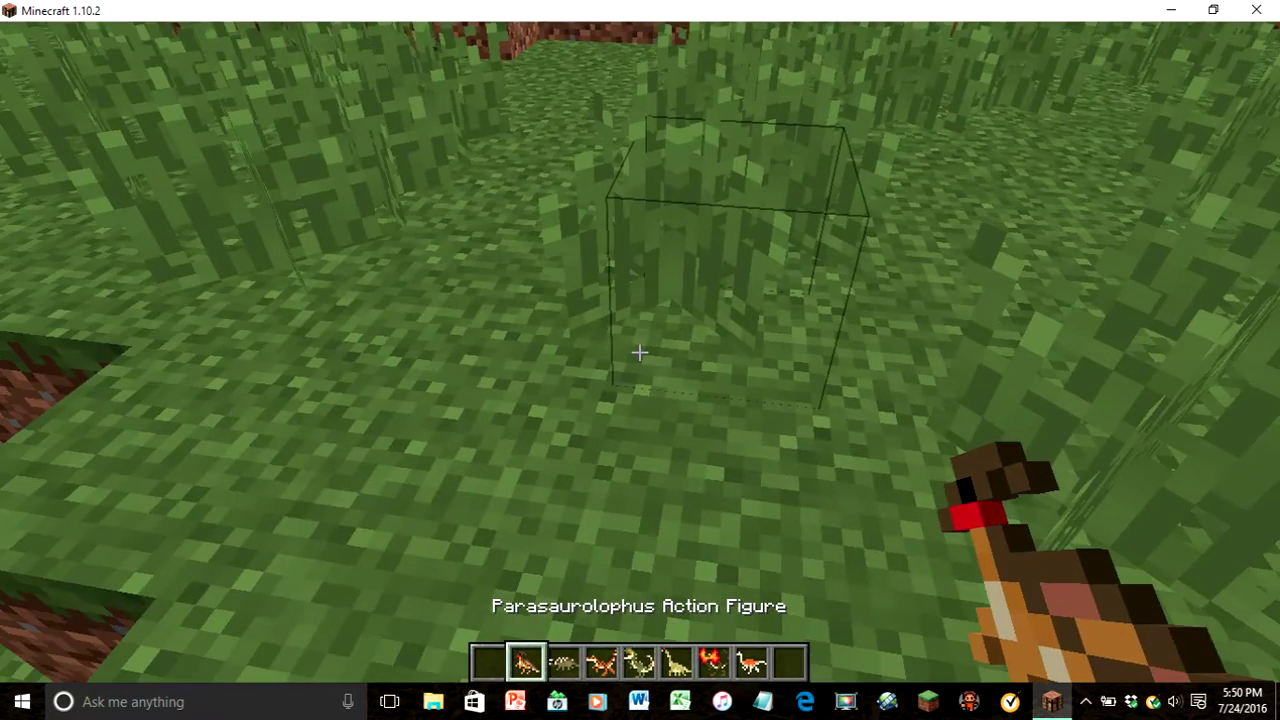
- Place the Parasaurolophus and Triceratops action figures on the grass, clearing the tall grass in the way
{"action": "right_click", "coordinate": [640, 352]}
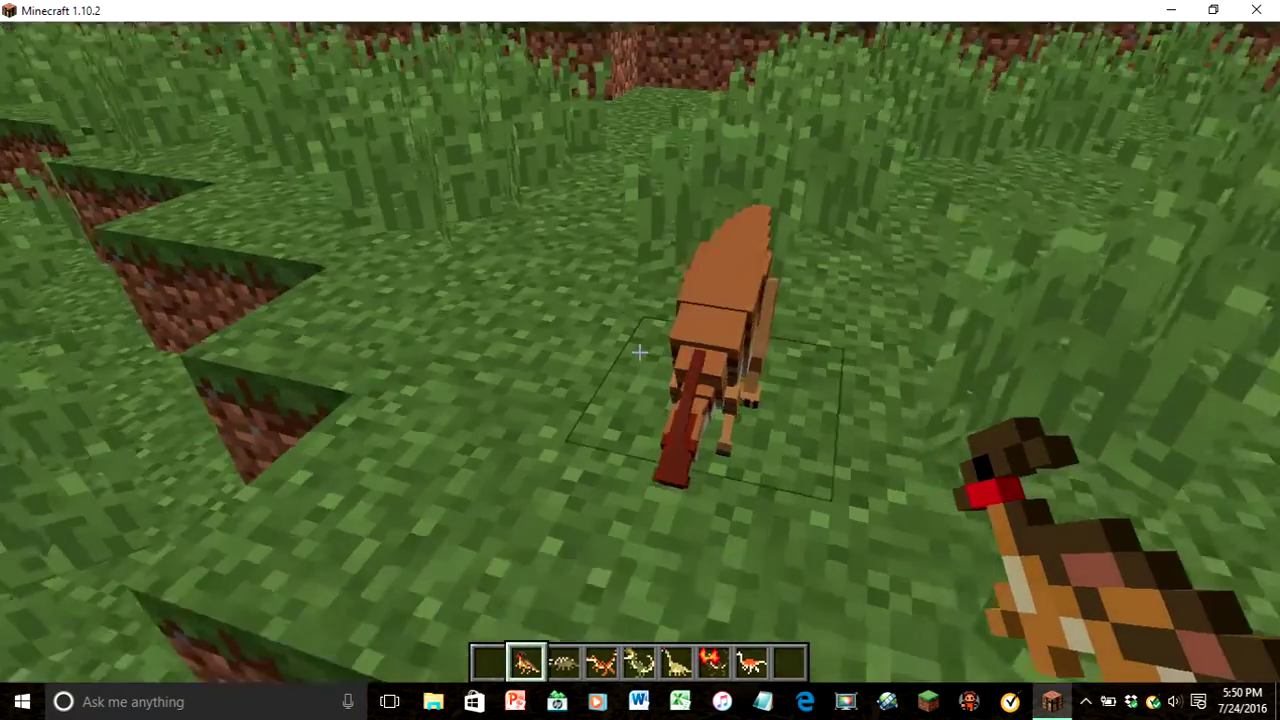
{"action": "scroll", "coordinate": [640, 352], "scroll_direction": "down", "scroll_amount": 1}
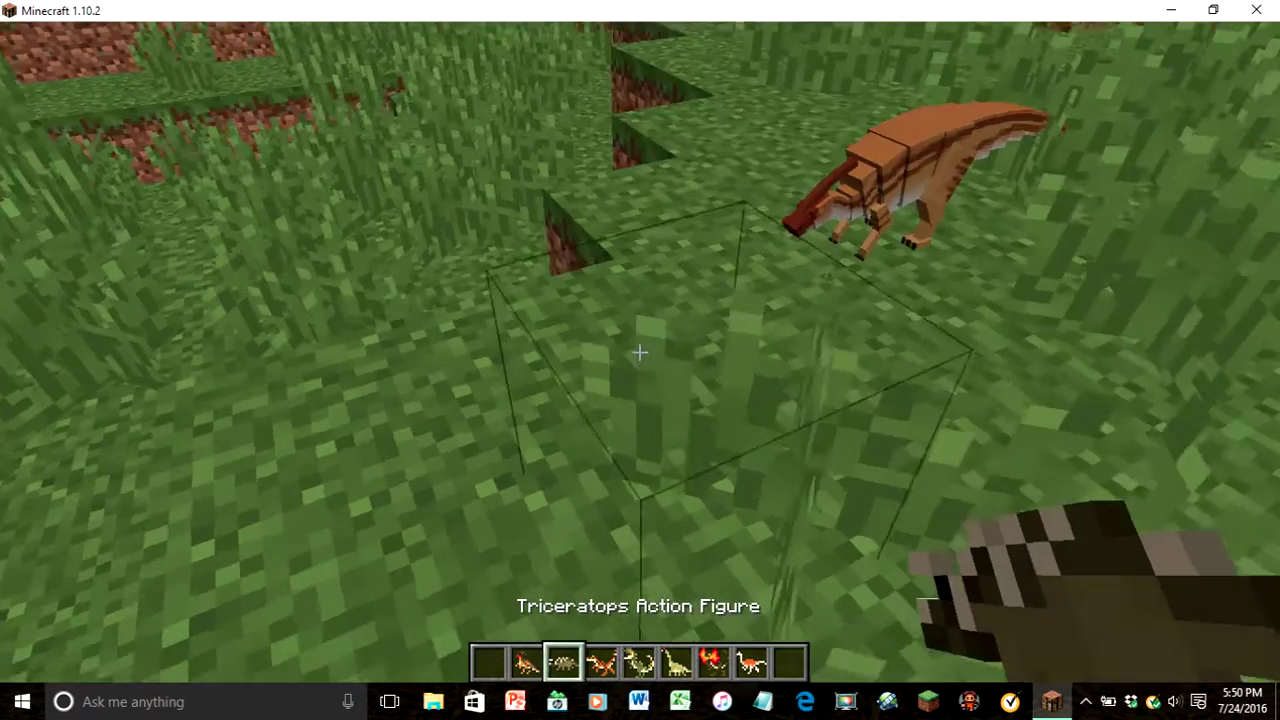
{"action": "right_click", "coordinate": [640, 352]}
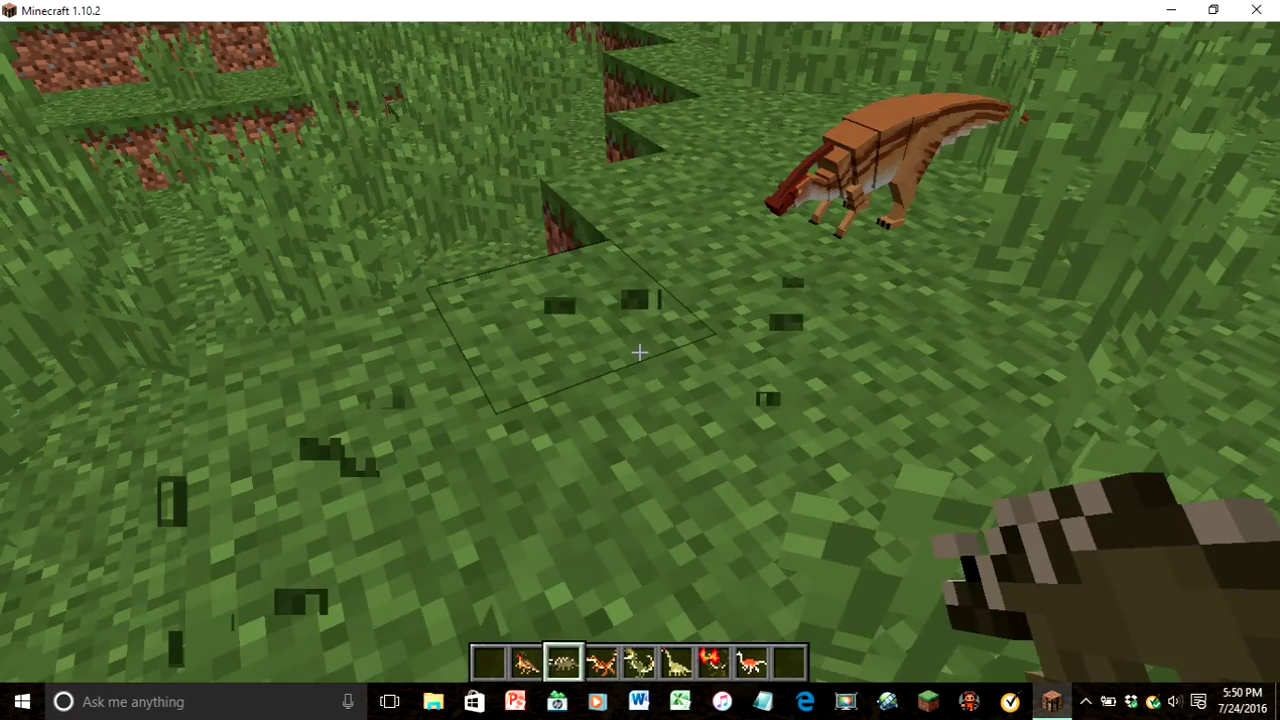
{"action": "right_click", "coordinate": [640, 352]}
- Place the remaining hotbar action figures on the grass, including the long-necked dinosaur, Dilophosaurus and Gallimimus
{"action": "scroll", "coordinate": [640, 352], "scroll_direction": "down", "scroll_amount": 1}
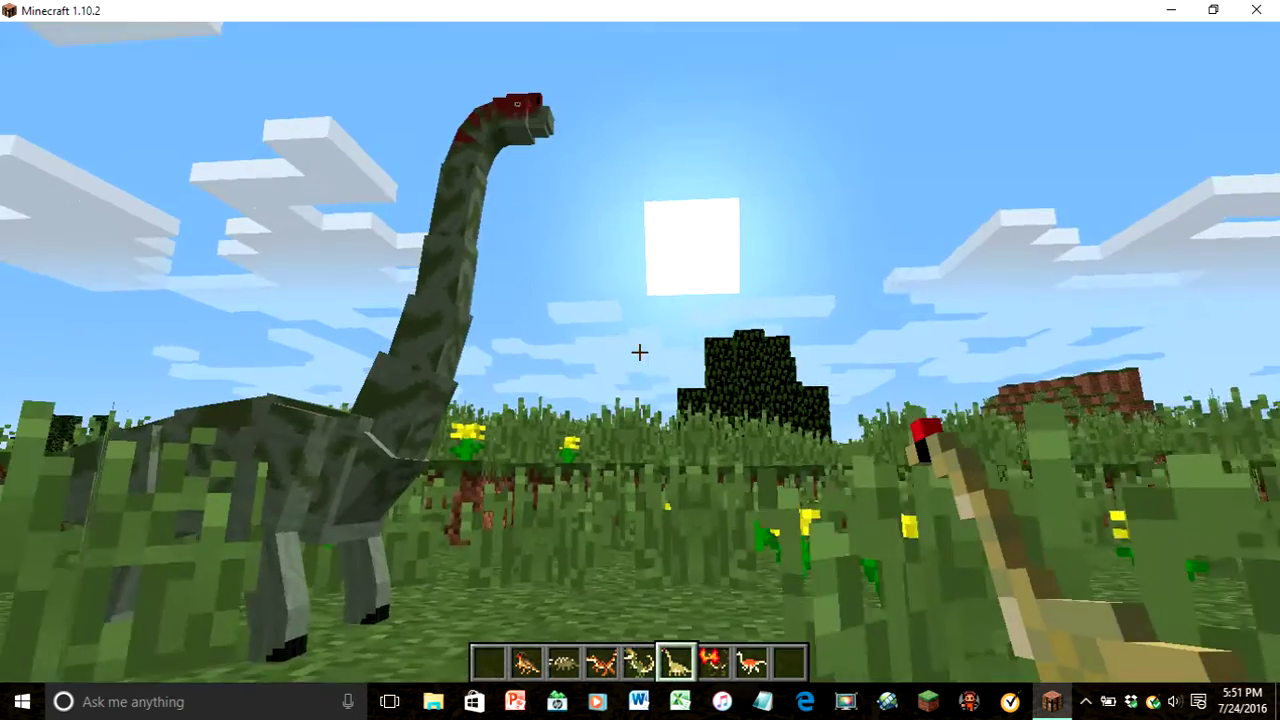
{"action": "scroll", "coordinate": [640, 352], "scroll_direction": "down", "scroll_amount": 1}
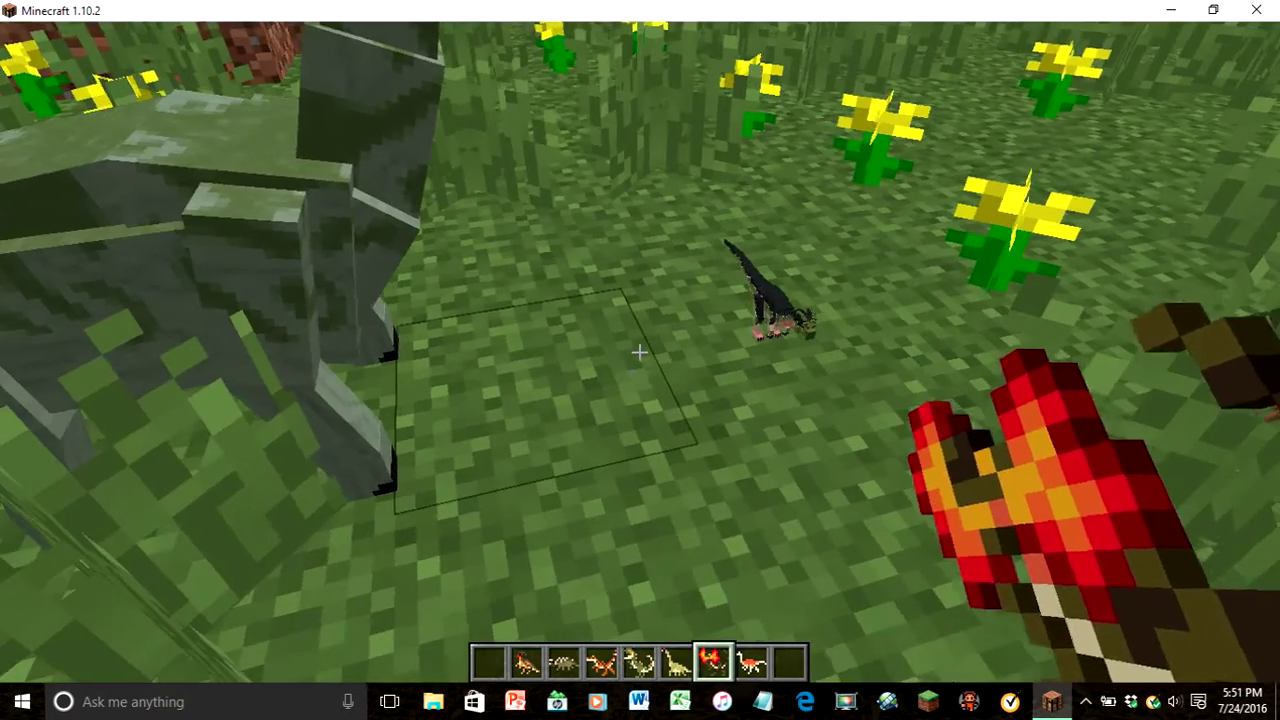
{"action": "scroll", "coordinate": [640, 352], "scroll_direction": "down", "scroll_amount": 1}
{"action": "right_click", "coordinate": [640, 352]}
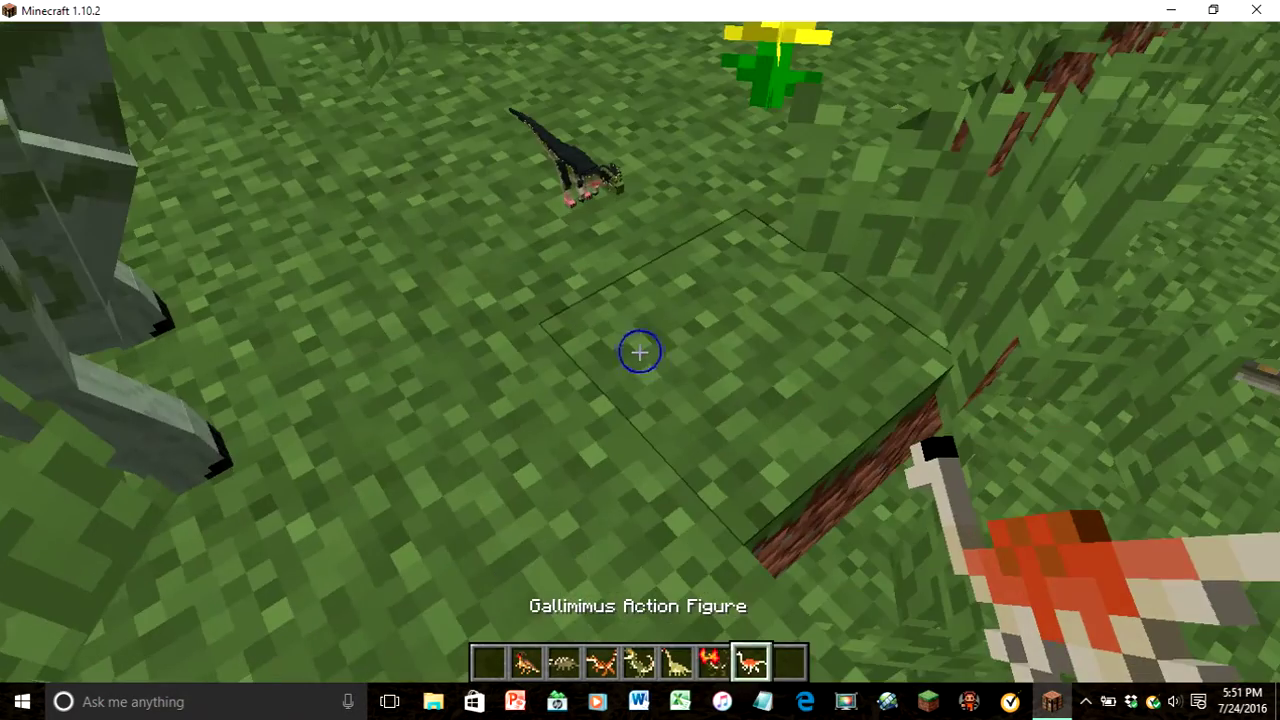
{"action": "right_click", "coordinate": [640, 352]}
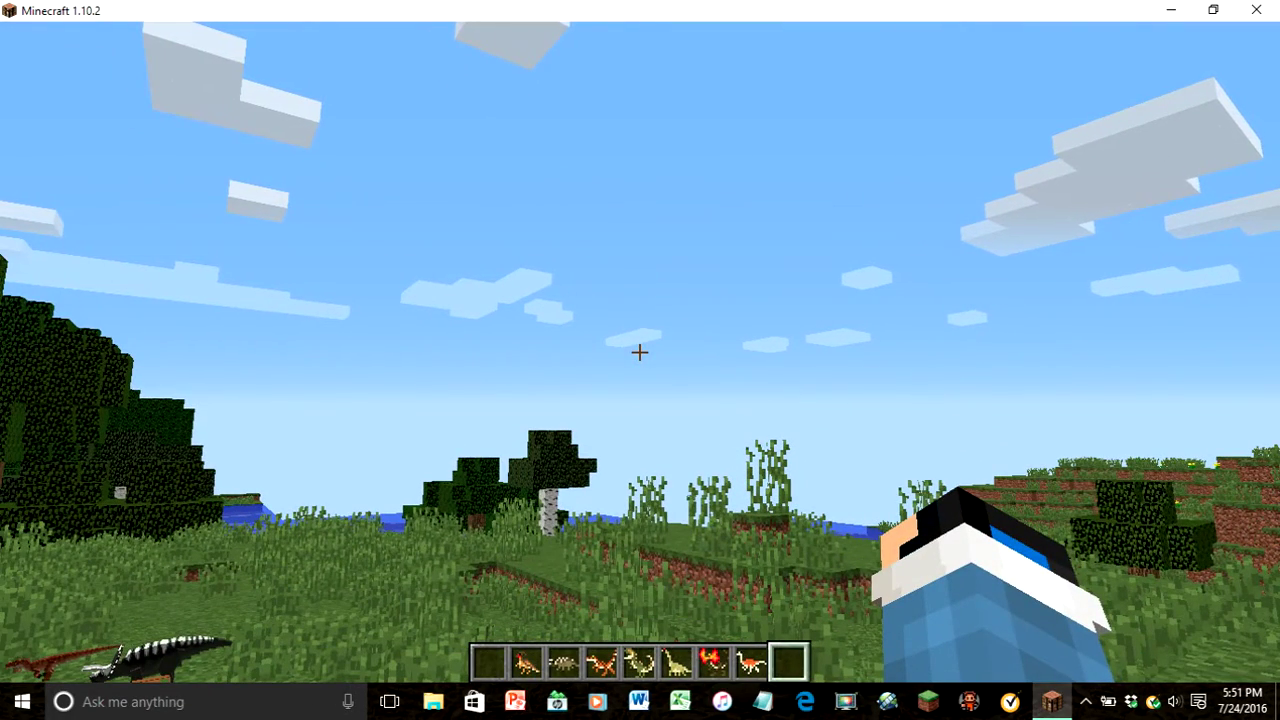
- View the character beside the placed dinosaurs in third person from behind and from the front
{"action": "key", "text": "F5"}
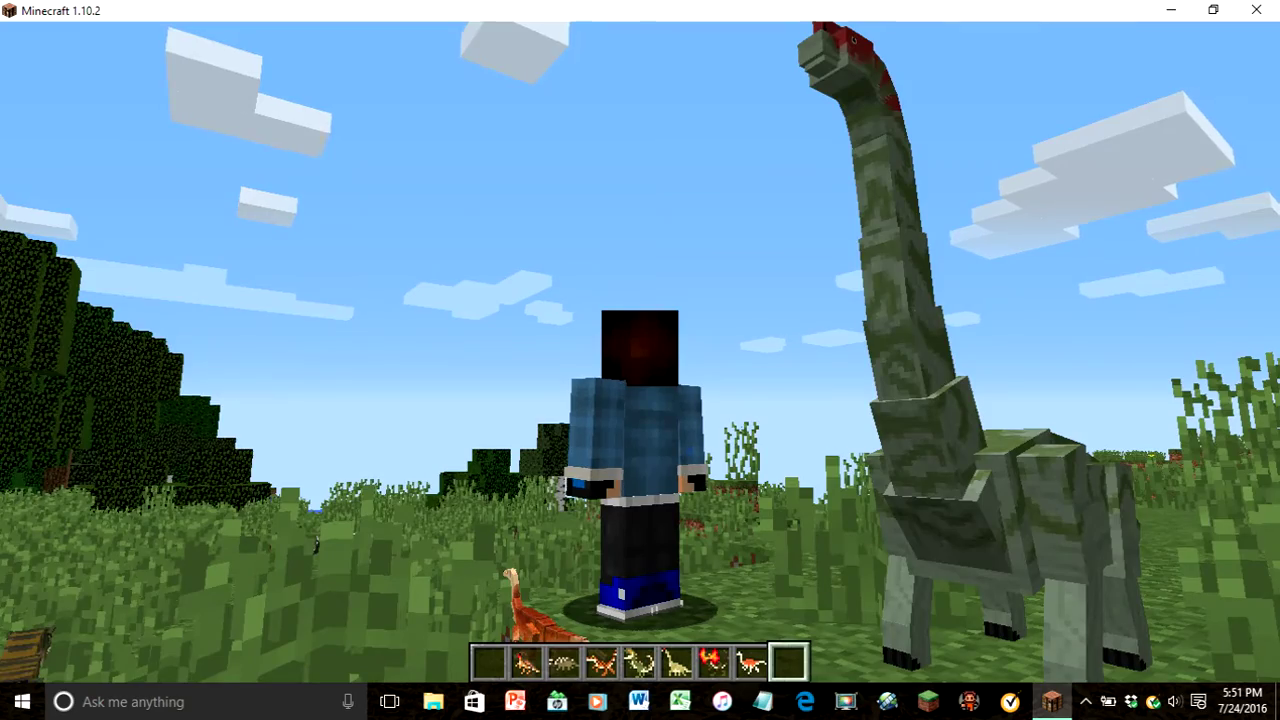
{"action": "key", "text": "F5"}
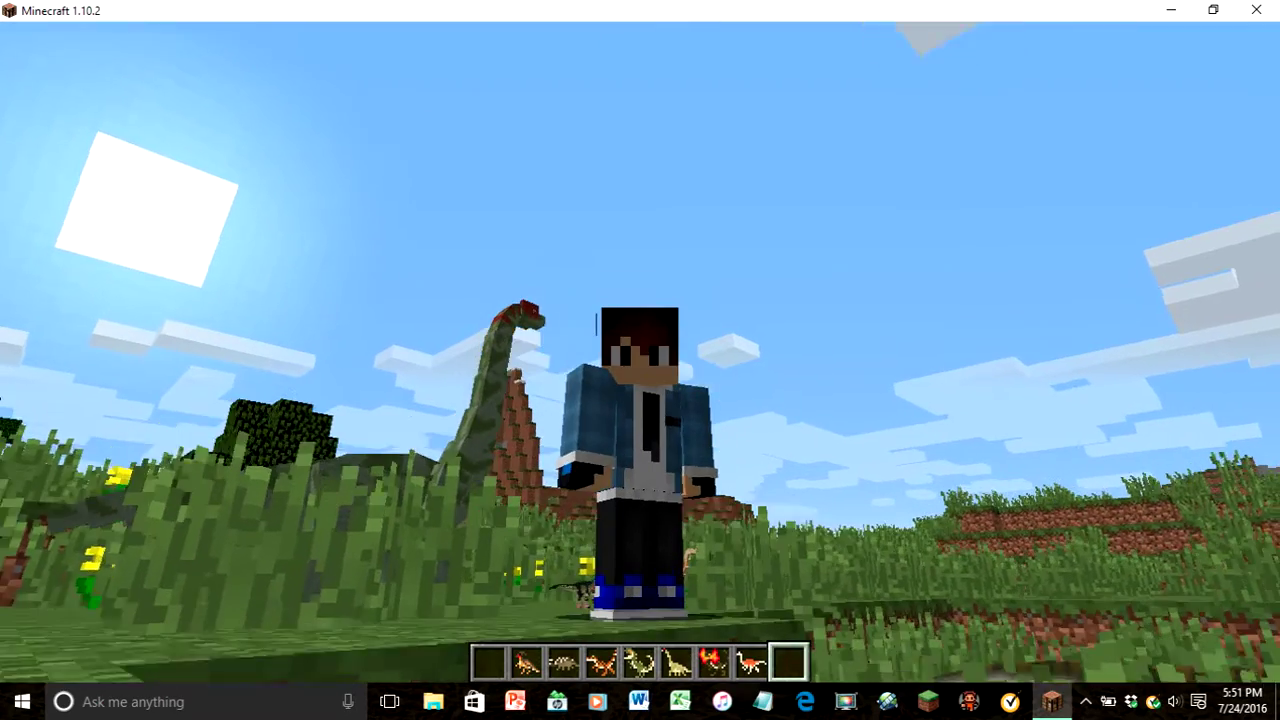
{"action": "key", "text": "s"}
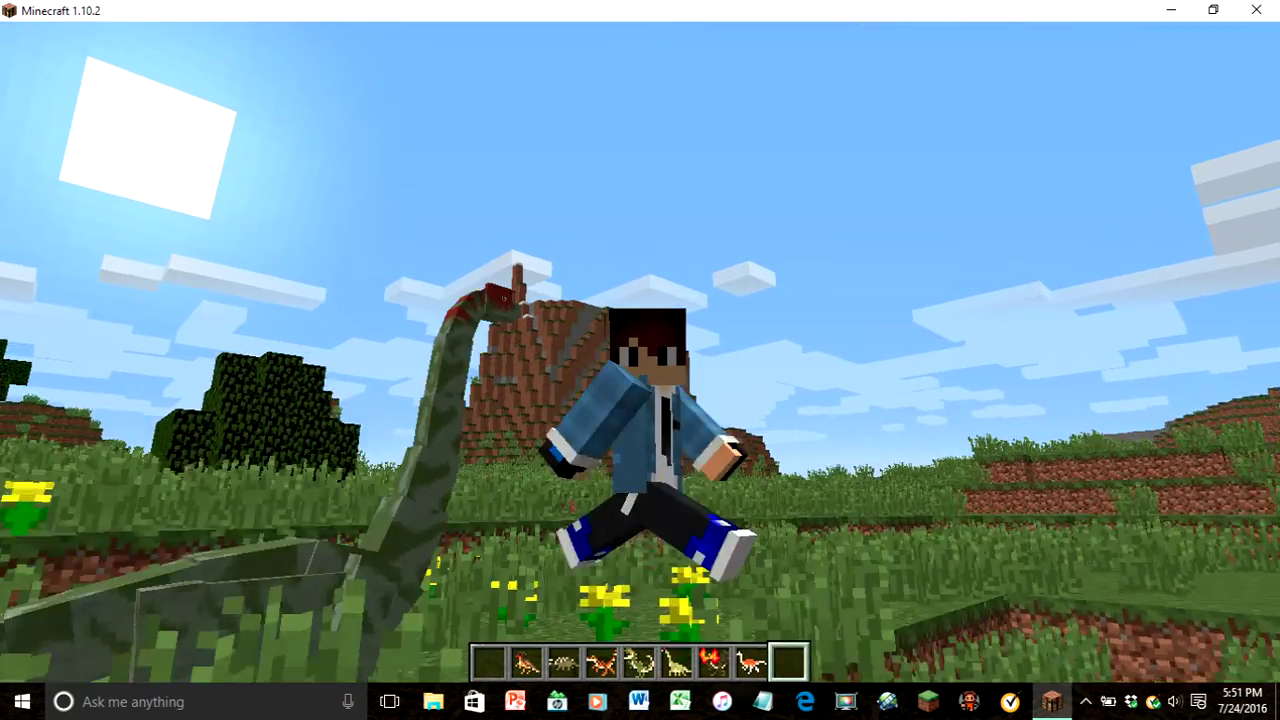